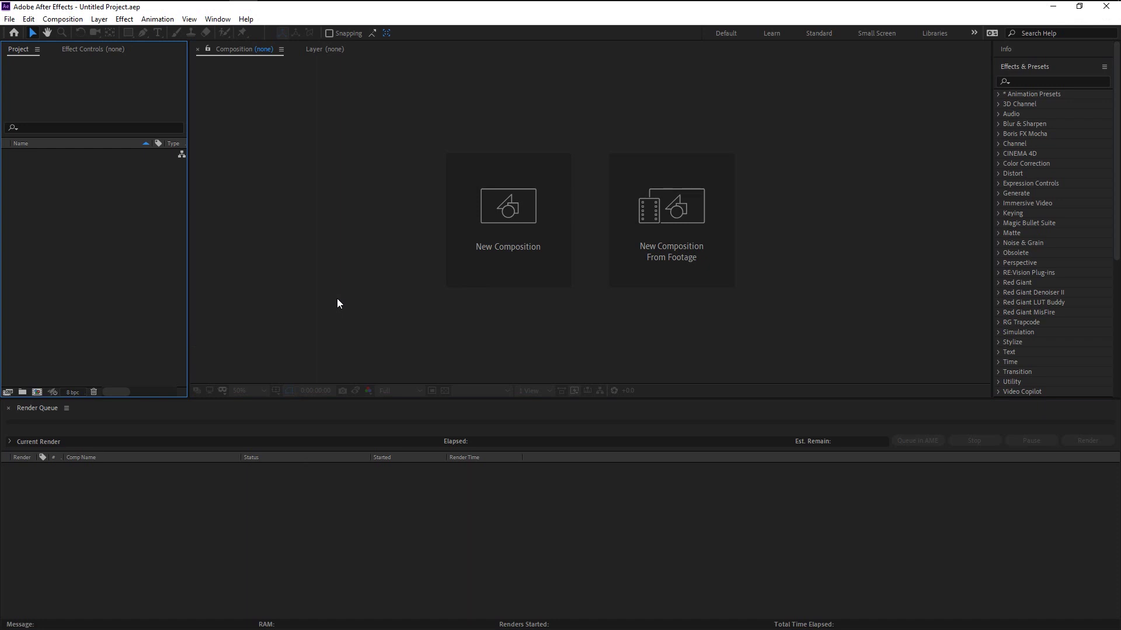
# Import the dancing video into the project and build a composition holding it as its only layer
pyautogui.click(128, 11)
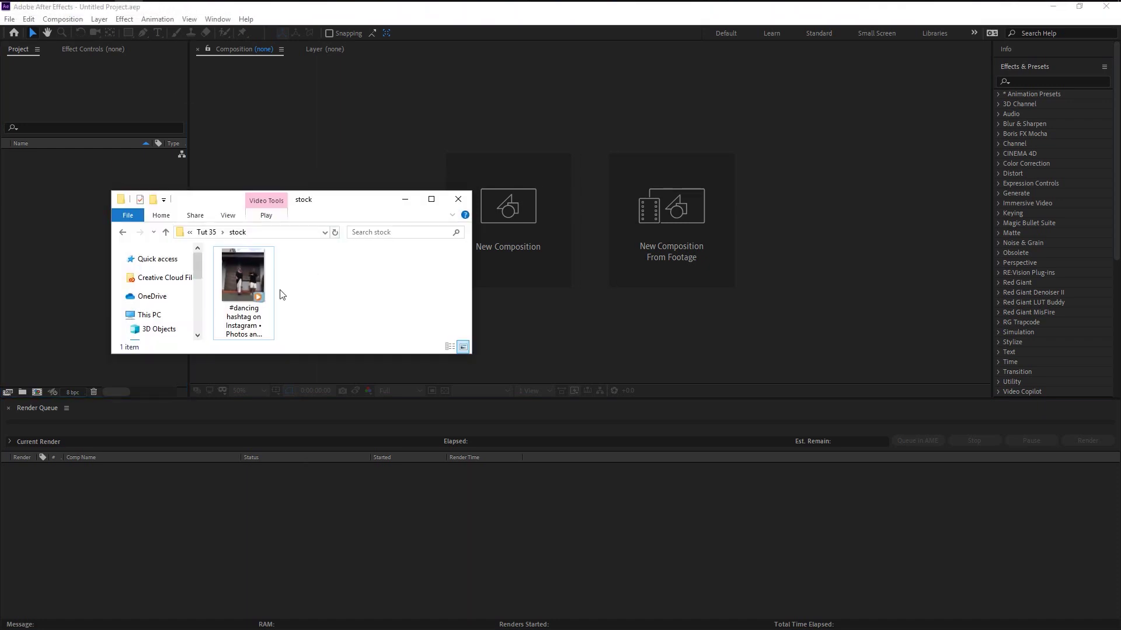
pyautogui.moveTo(243, 274); pyautogui.dragTo(75, 204)
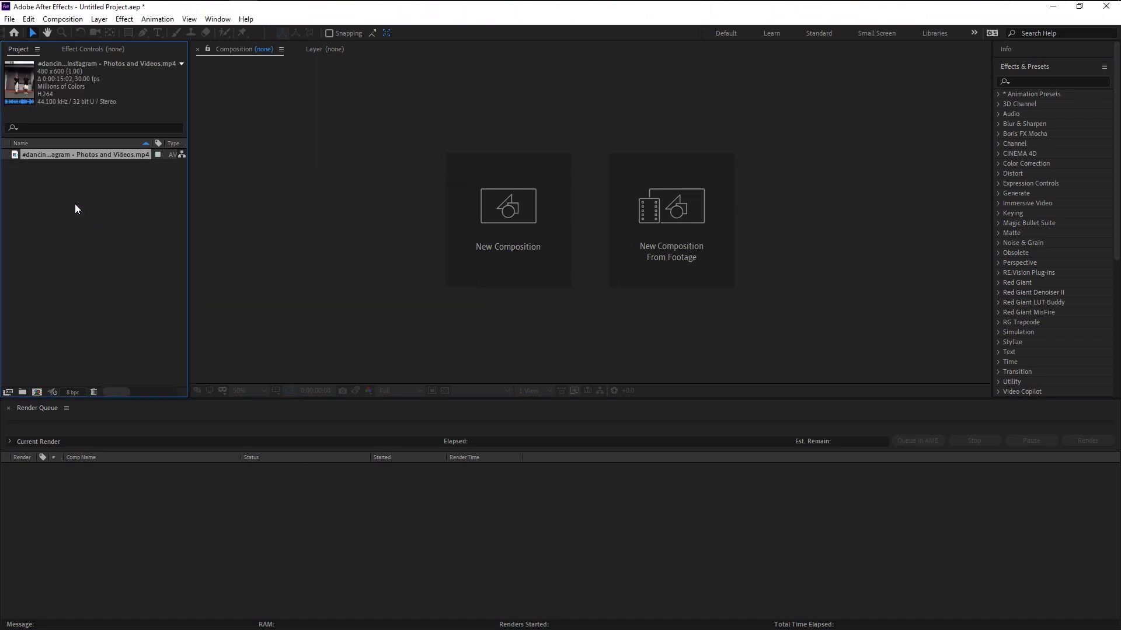
pyautogui.moveTo(50, 157); pyautogui.dragTo(37, 390)
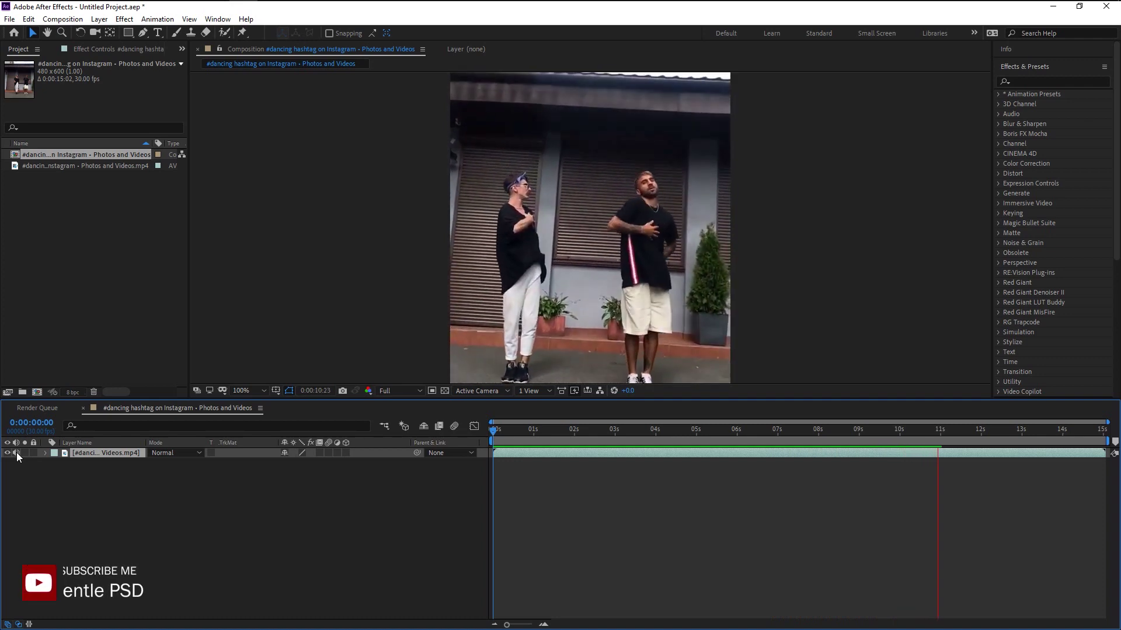
# Park the playhead at 0:00:06:18 and zoom the timeline down to single frames
pyautogui.click(652, 435)
pyautogui.moveTo(656, 440); pyautogui.dragTo(761, 426)
pyautogui.moveTo(516, 625); pyautogui.dragTo(543, 625)
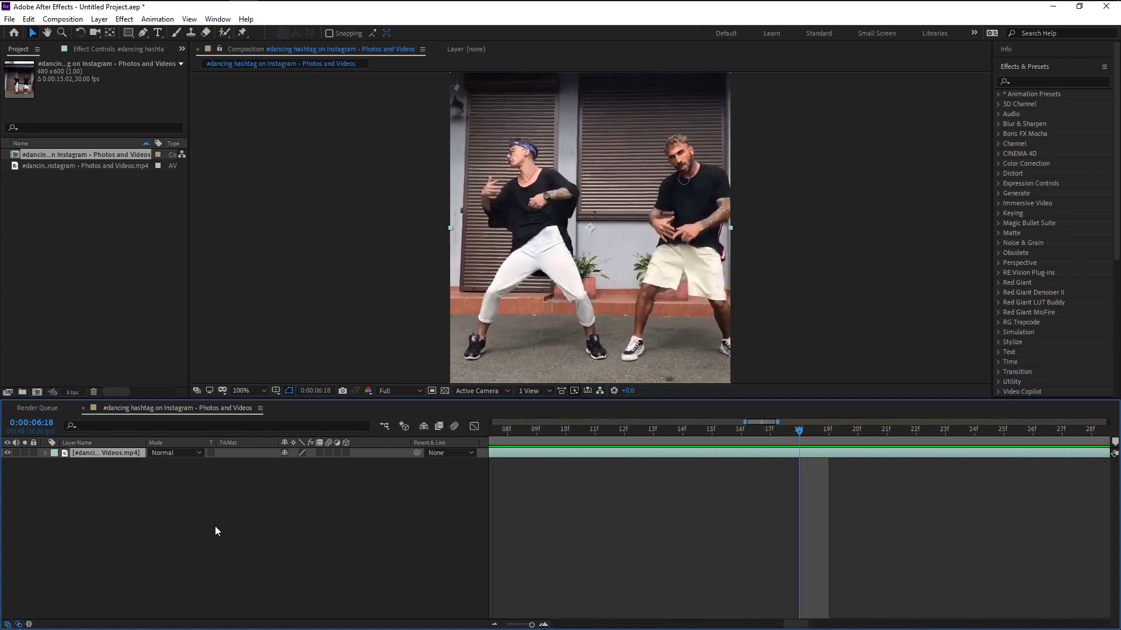
# Select the Brush tool and set the paint foreground colour to orange
pyautogui.click(177, 33)
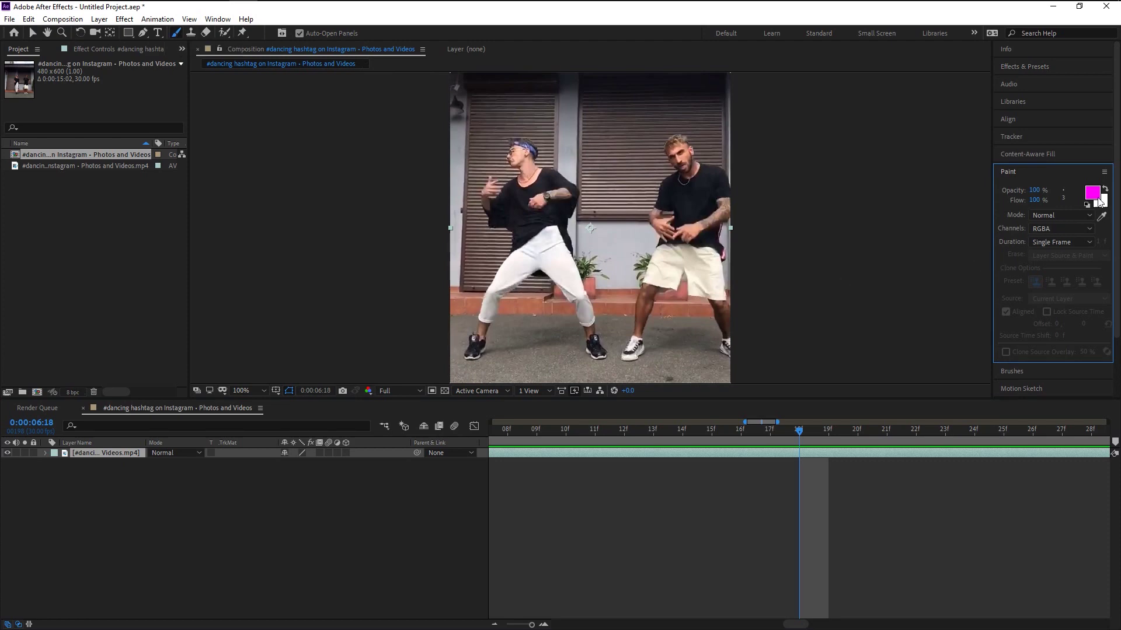
pyautogui.click(1093, 193)
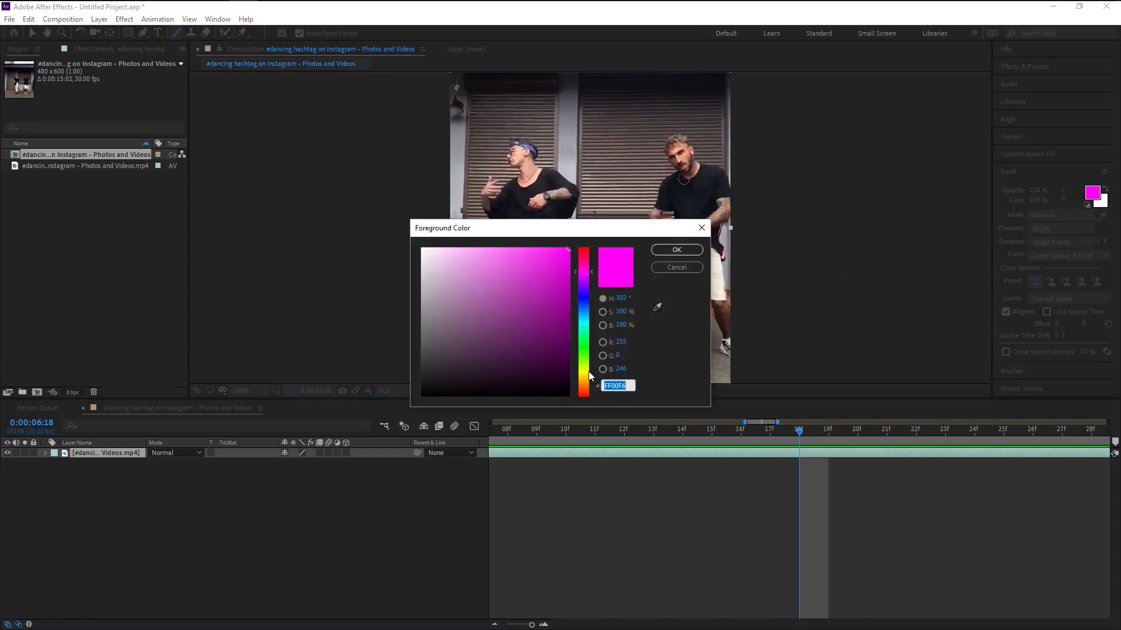
pyautogui.moveTo(586, 372)
pyautogui.mouseDown()
pyautogui.moveTo(584, 320)
pyautogui.moveTo(574, 386)
pyautogui.moveTo(587, 304)
pyautogui.moveTo(587, 391)
pyautogui.mouseUp()
pyautogui.click(676, 250)
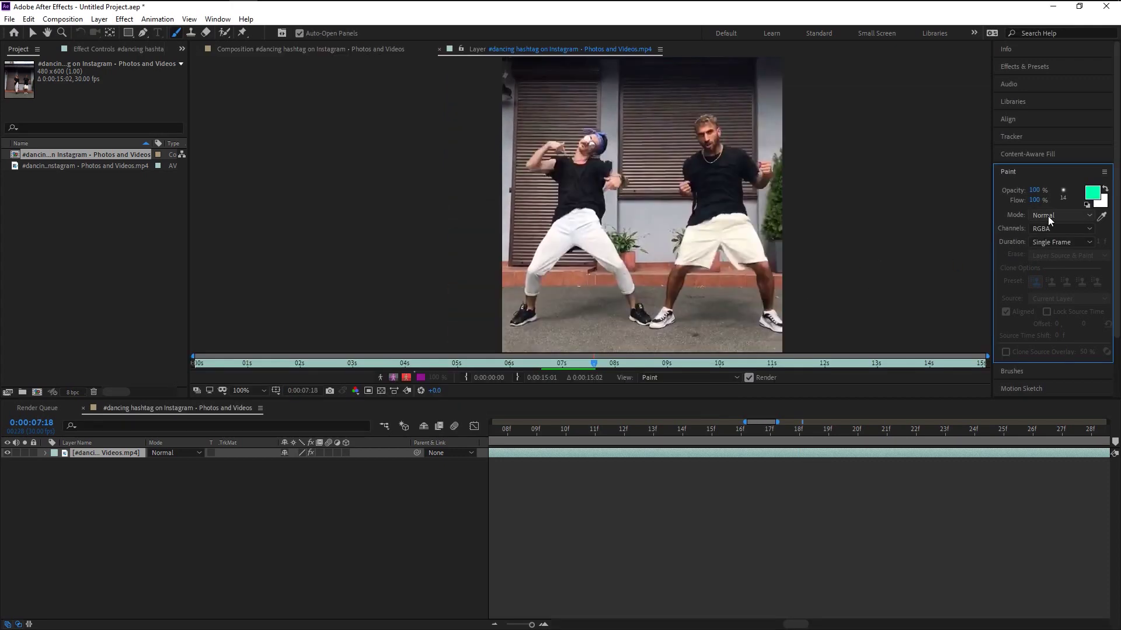
# Keep Paint settings at Normal blend mode, RGBA channels and Single Frame duration
pyautogui.click(1048, 216)
pyautogui.click(1053, 234)
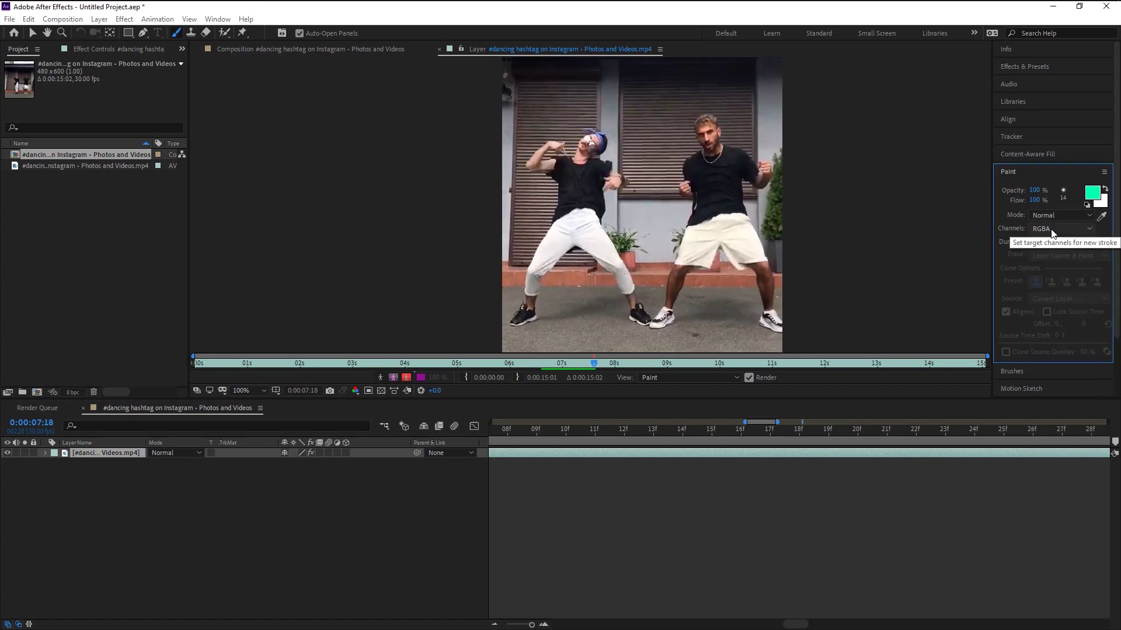
pyautogui.click(1052, 234)
pyautogui.click(1051, 229)
pyautogui.click(1049, 240)
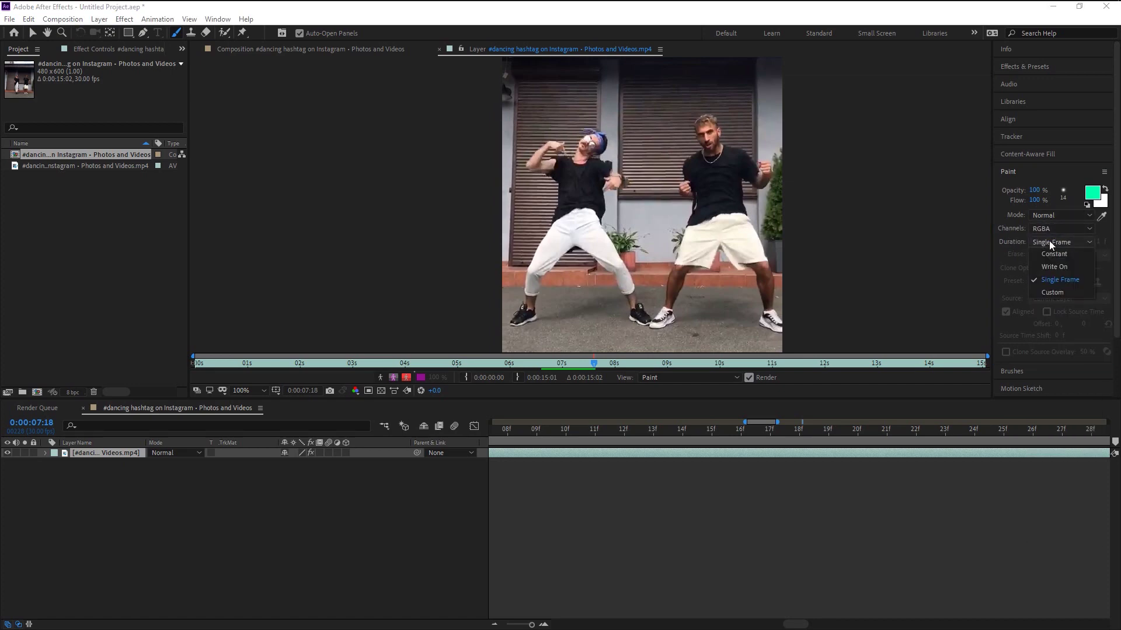
pyautogui.click(1052, 277)
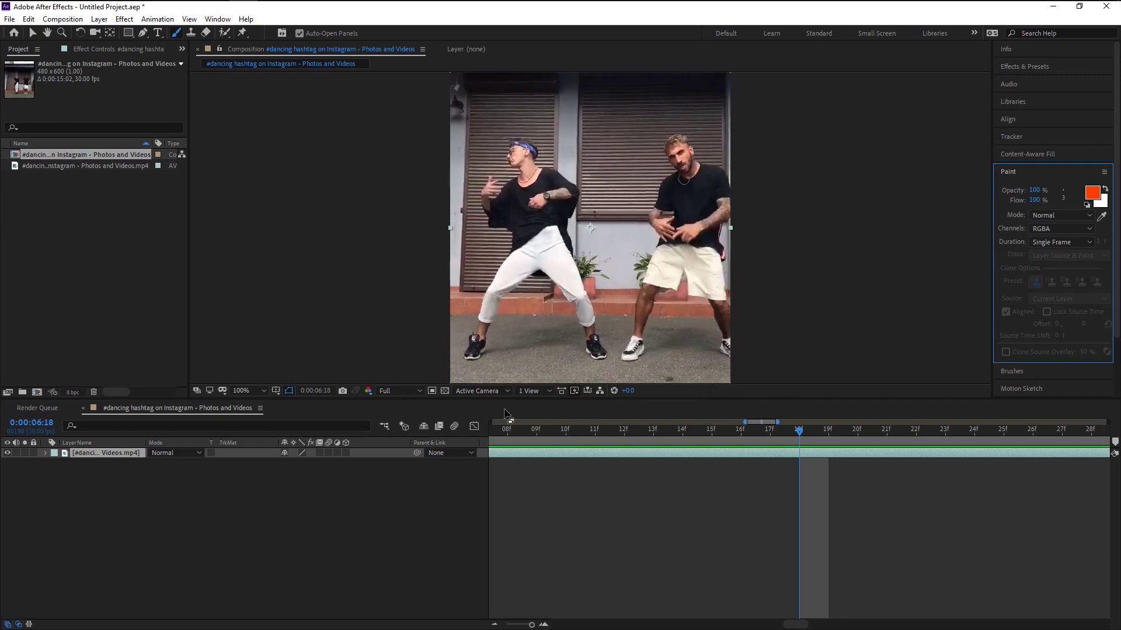
pyautogui.click(1011, 173)
# Restore the Paint panel and choose the Soft Round 13 px brush preset
pyautogui.click(1010, 190)
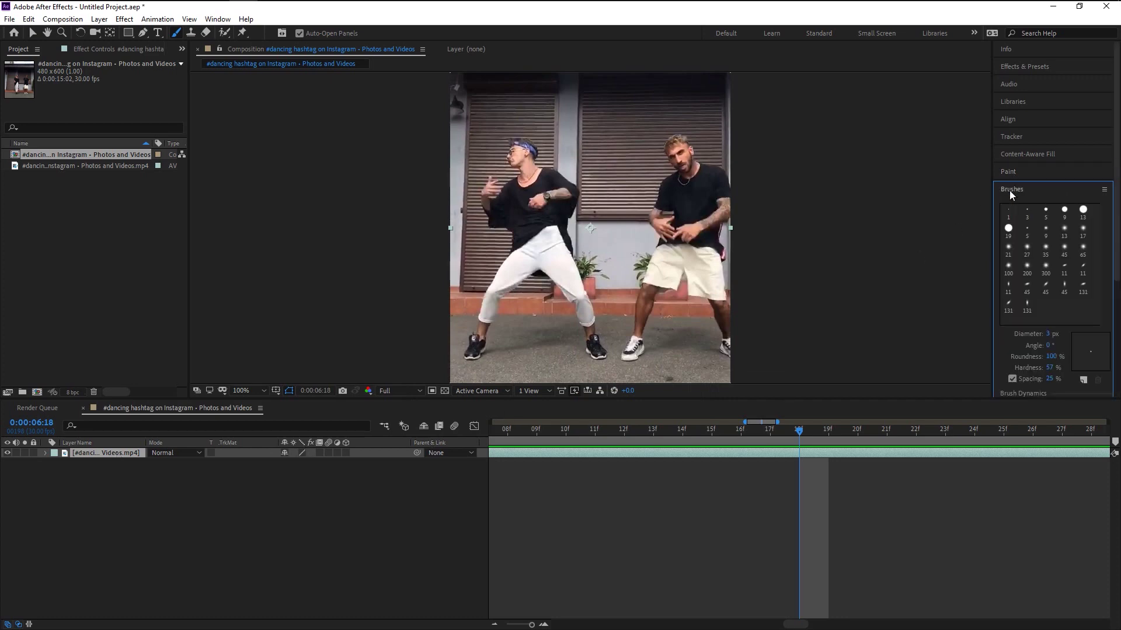
pyautogui.click(207, 20)
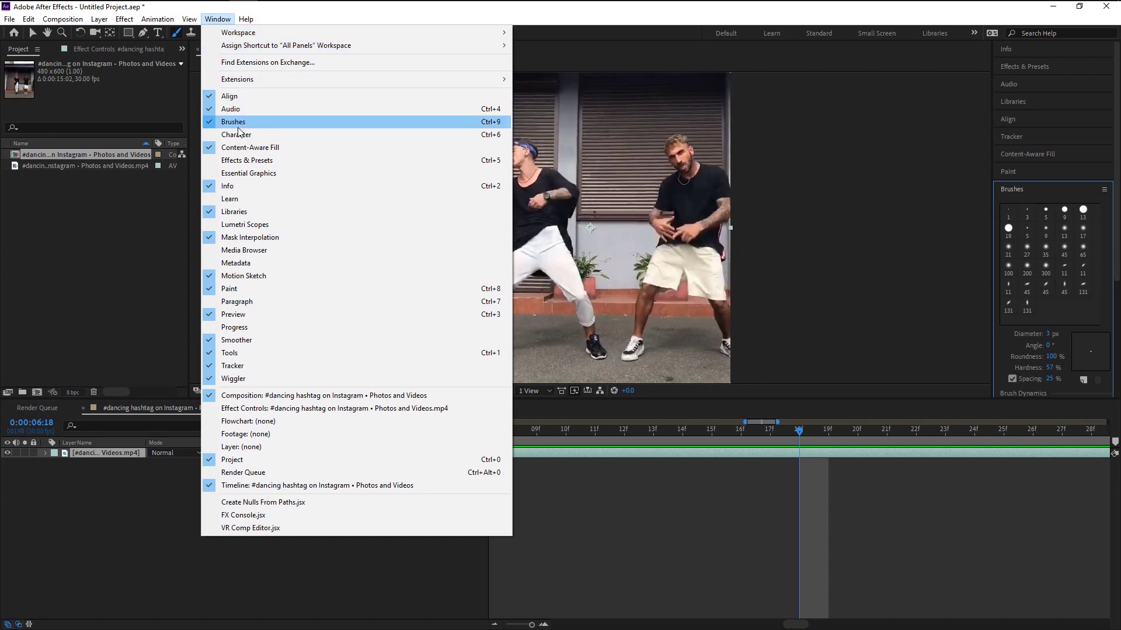
pyautogui.click(275, 289)
pyautogui.click(1064, 228)
pyautogui.scroll(-3, 1039, 353)
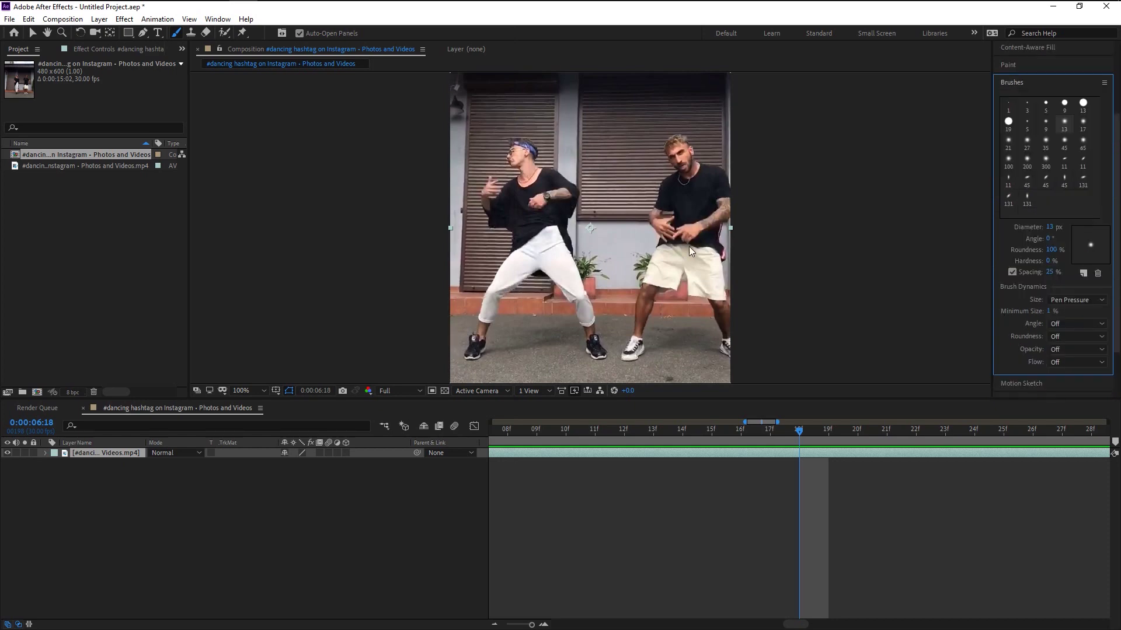
# Open the footage in the Layer panel, zoom to the dancers, then undo an orange test stroke
pyautogui.doubleClick(93, 454)
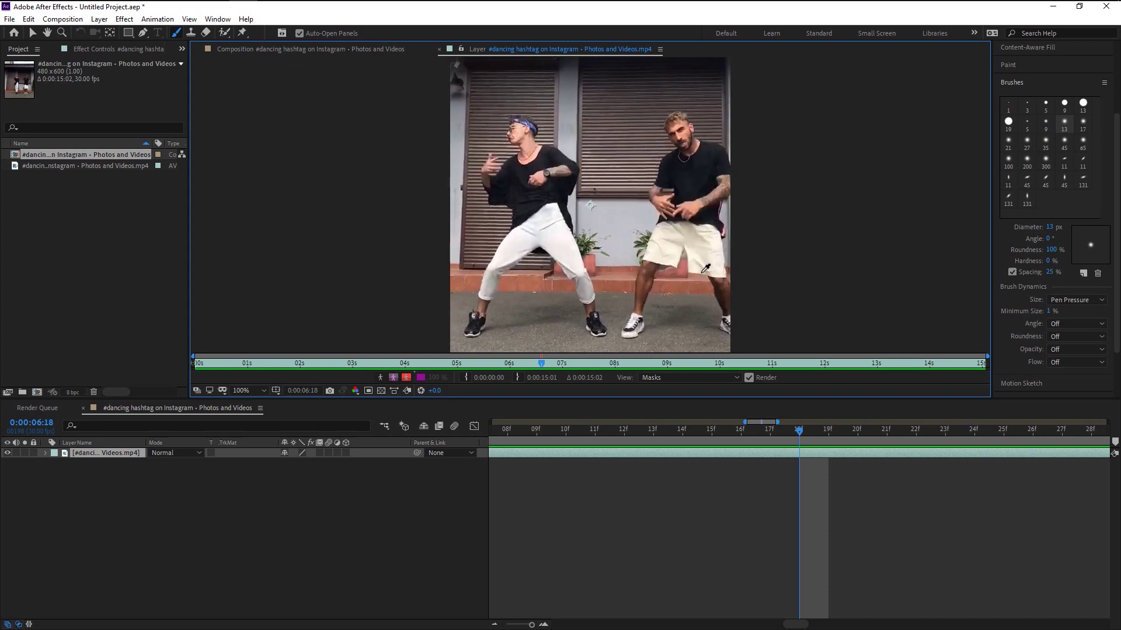
pyautogui.scroll(1, 704, 268)
pyautogui.moveTo(773, 183); pyautogui.dragTo(712, 323)
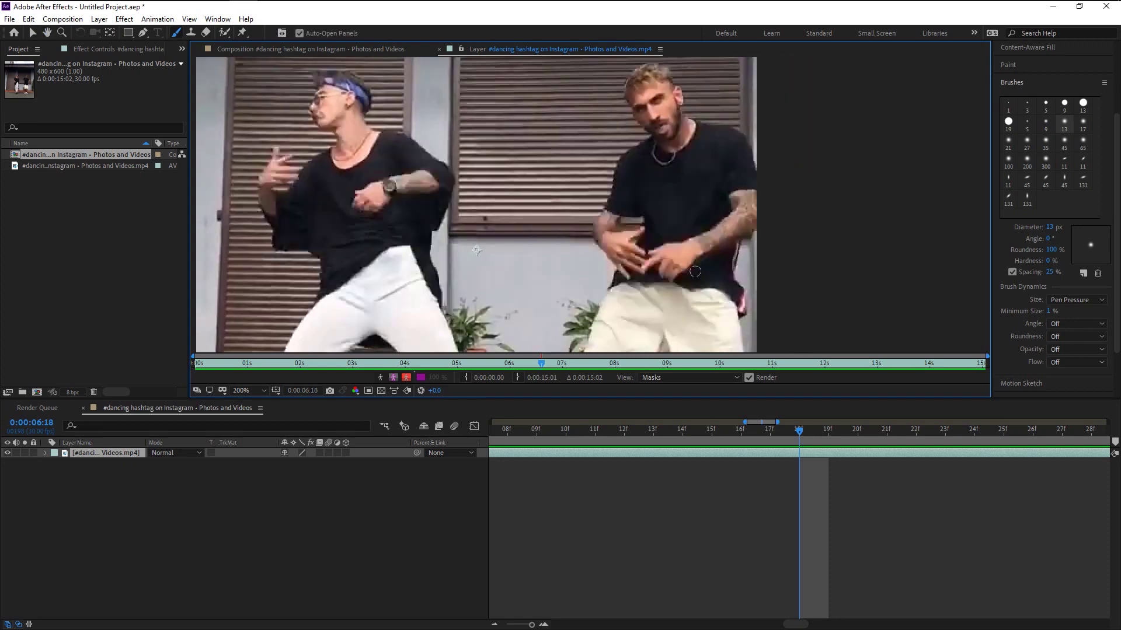
pyautogui.moveTo(692, 274); pyautogui.dragTo(759, 232)
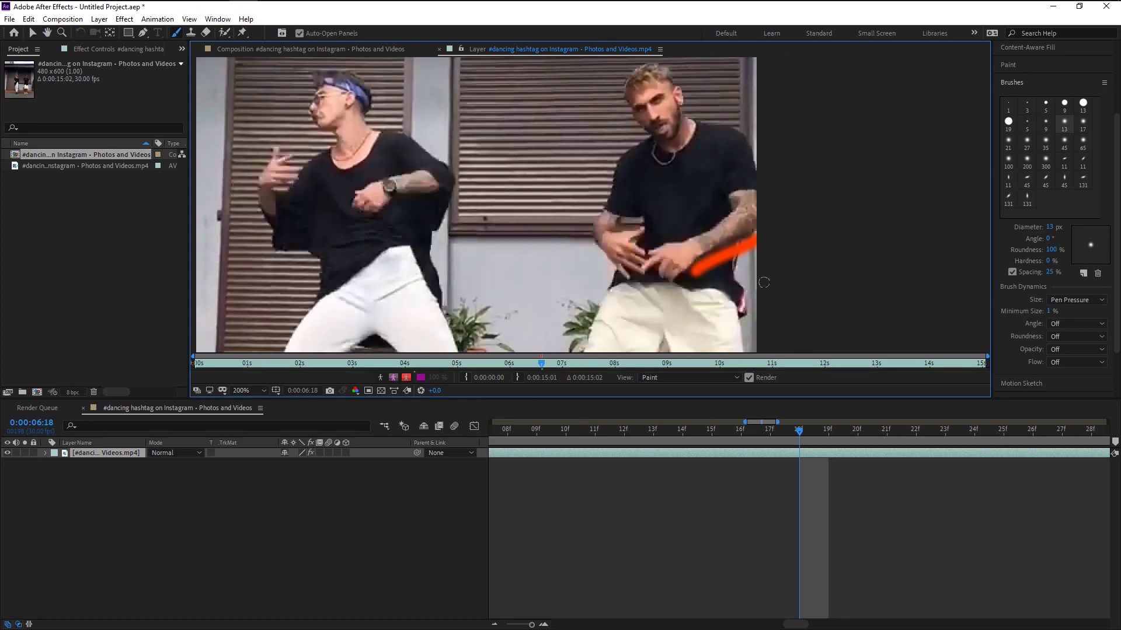
pyautogui.hotkey('ctrl', 'z')
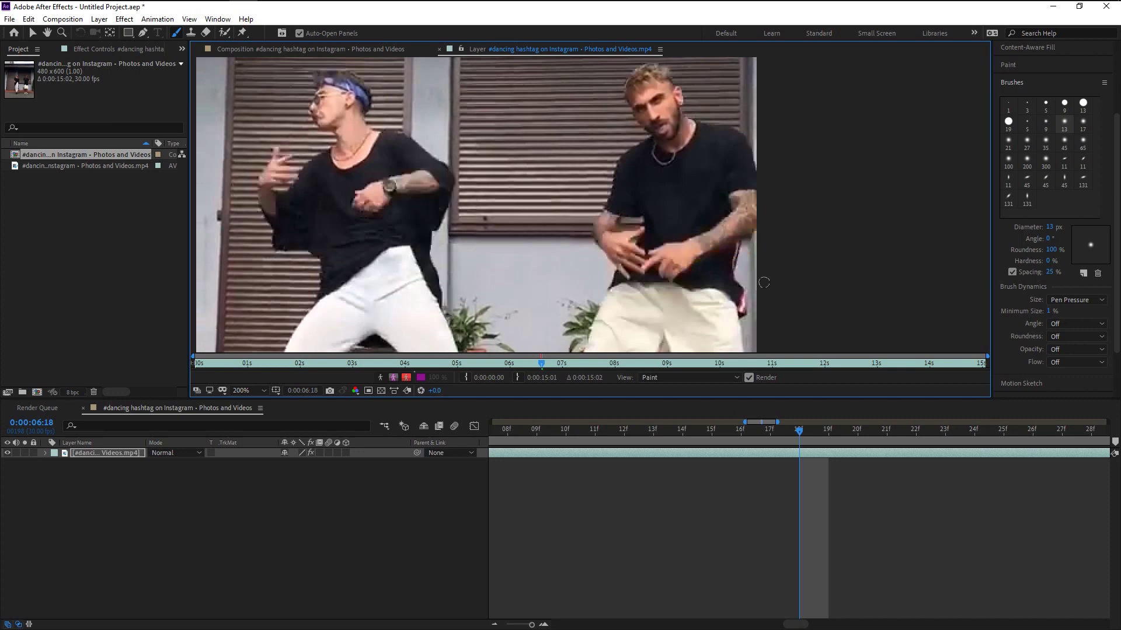
# Change the paint colour to bright green and paint a stroke along the right dancer's forearm
pyautogui.click(1021, 86)
pyautogui.click(1014, 172)
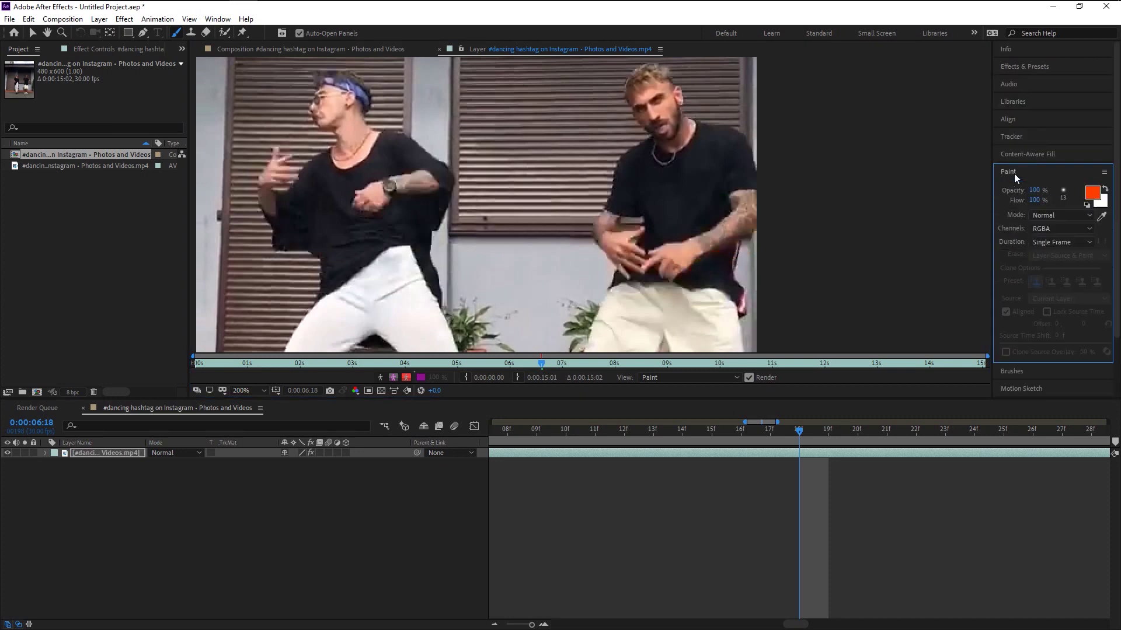
pyautogui.click(1092, 193)
pyautogui.click(584, 331)
pyautogui.click(676, 250)
pyautogui.moveTo(755, 234); pyautogui.dragTo(679, 271)
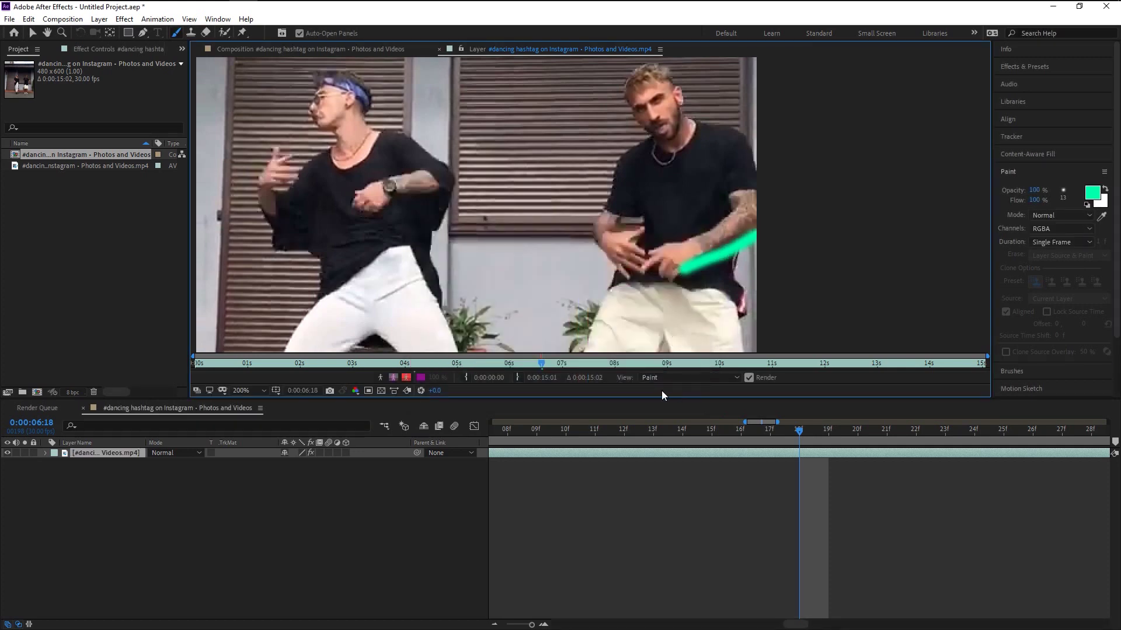
# Undo the green test stroke and move to frame 0:00:06:19
pyautogui.click(655, 404)
pyautogui.hotkey('ctrl', 'z')
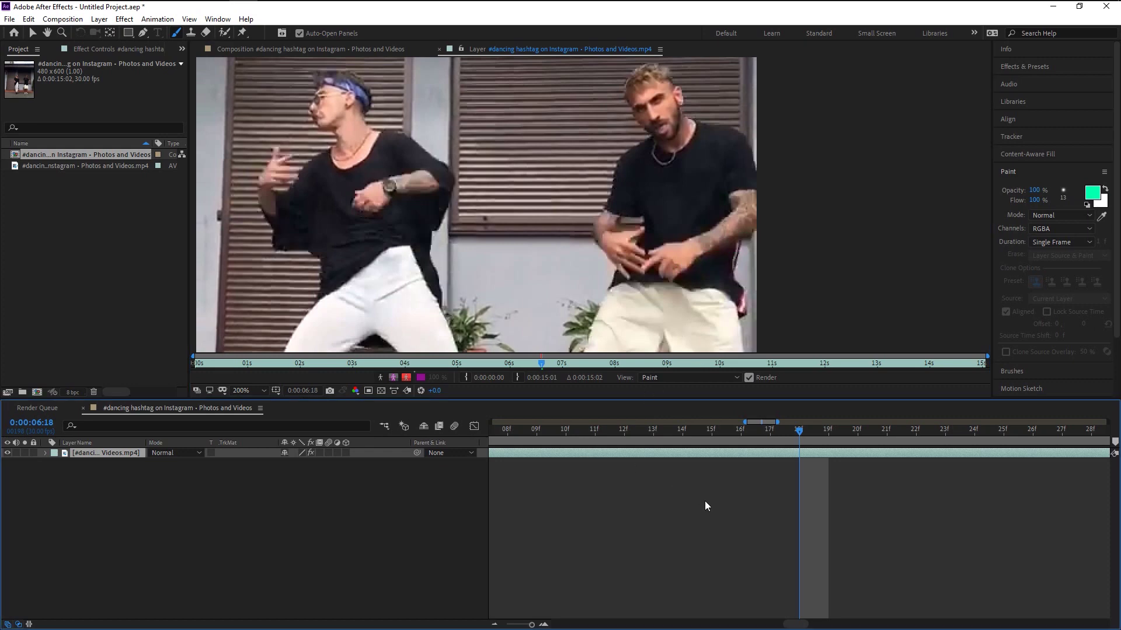
pyautogui.press('pagedown')
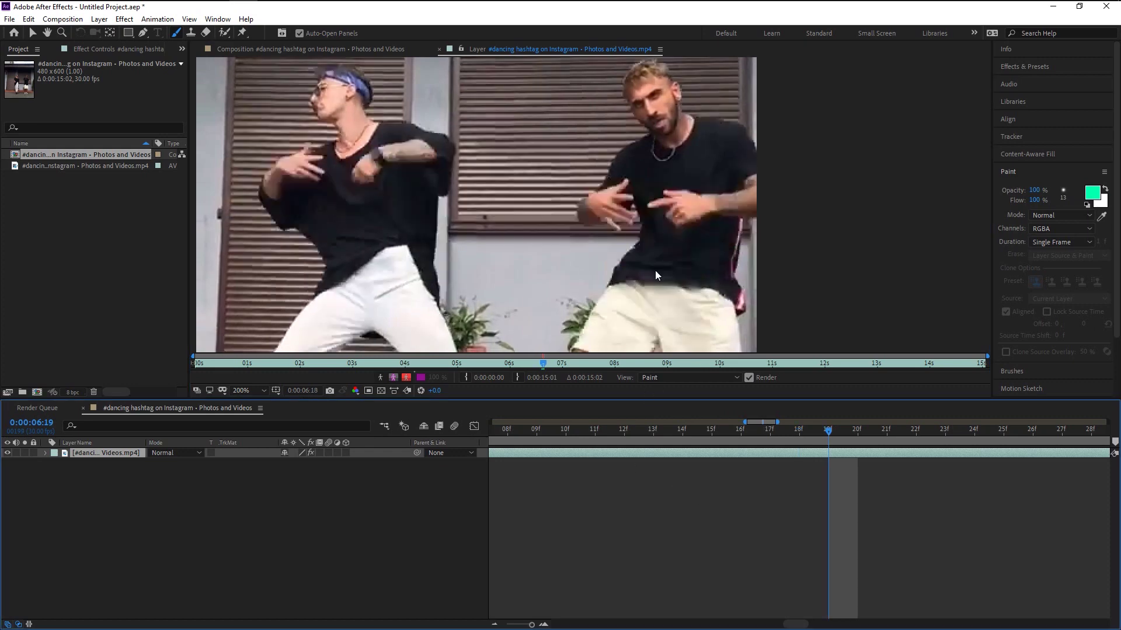
pyautogui.press('pagedown')
pyautogui.press('pageup')
pyautogui.press('pageup')
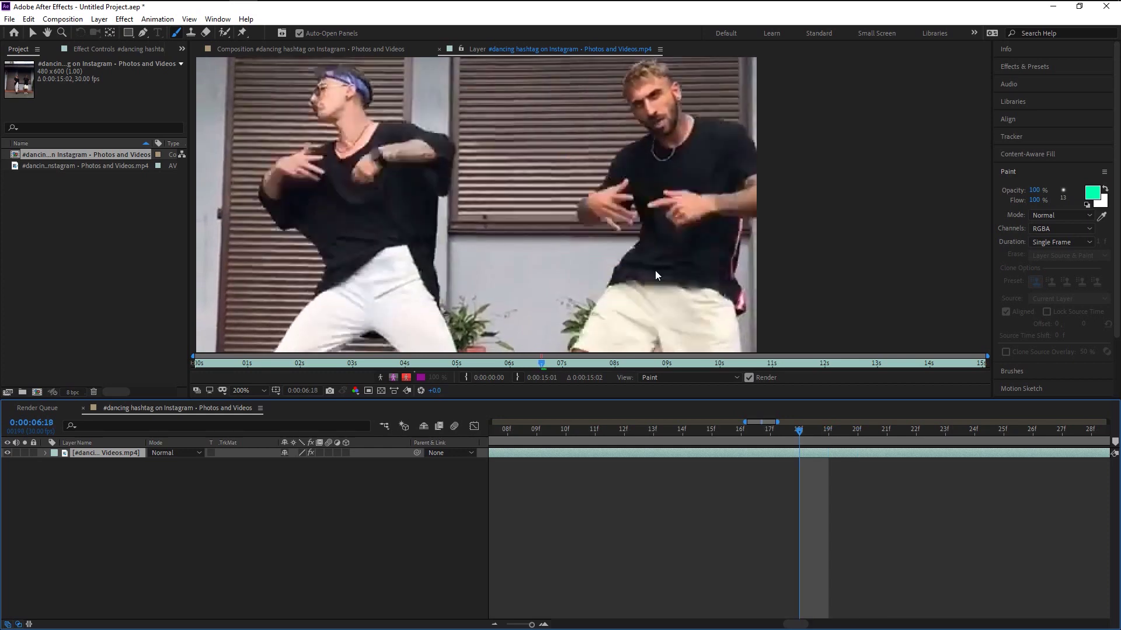
pyautogui.press('pagedown')
# Paint single-frame green lines along the right dancer's shirt and arm on frames 6:19 to 6:21
pyautogui.moveTo(650, 274); pyautogui.dragTo(664, 212)
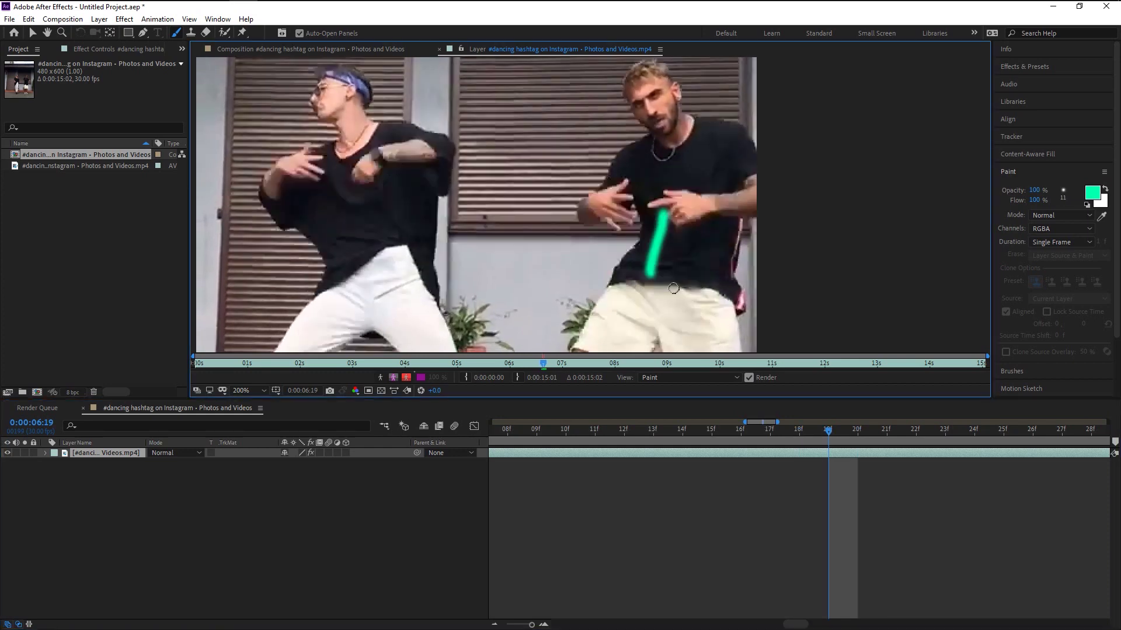
pyautogui.press('pagedown')
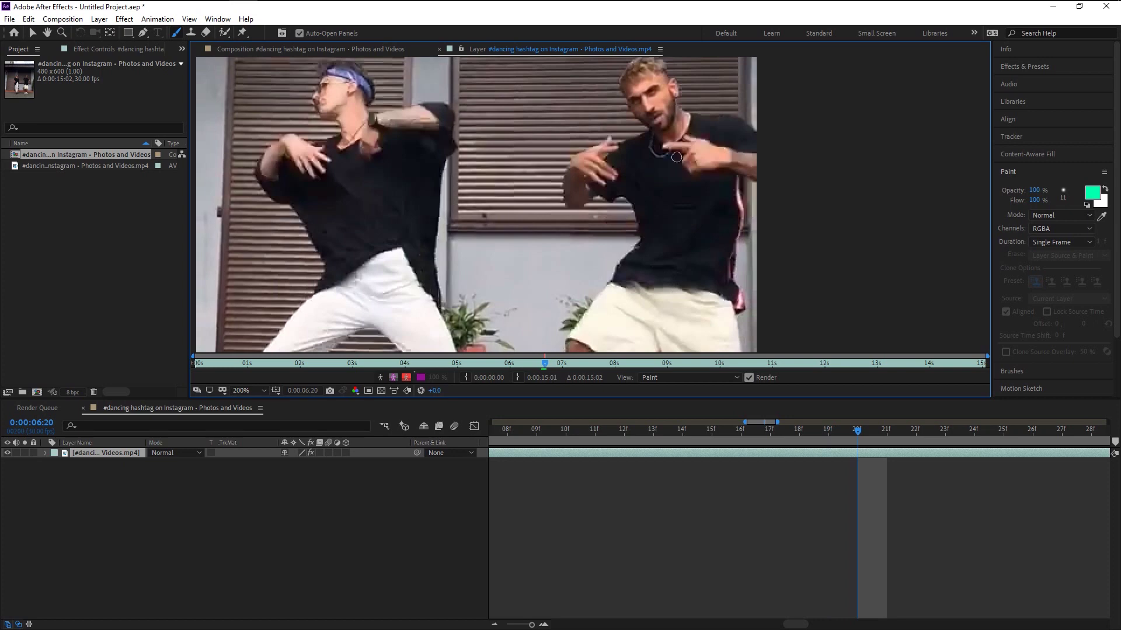
pyautogui.moveTo(676, 157); pyautogui.dragTo(661, 276)
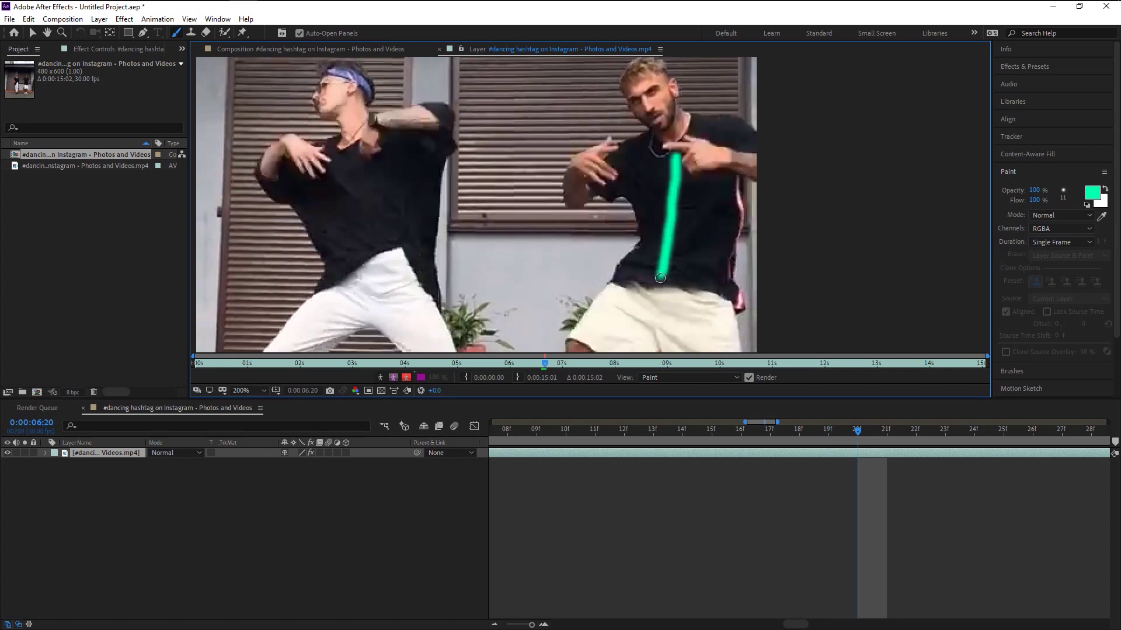
pyautogui.press('pagedown')
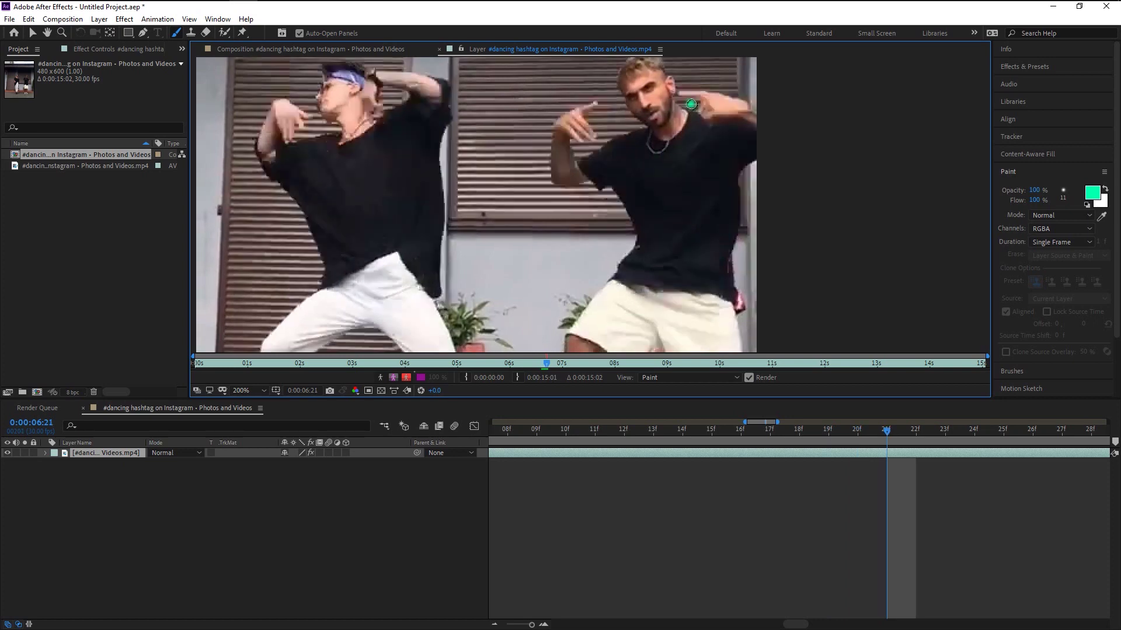
pyautogui.moveTo(692, 104); pyautogui.dragTo(661, 284)
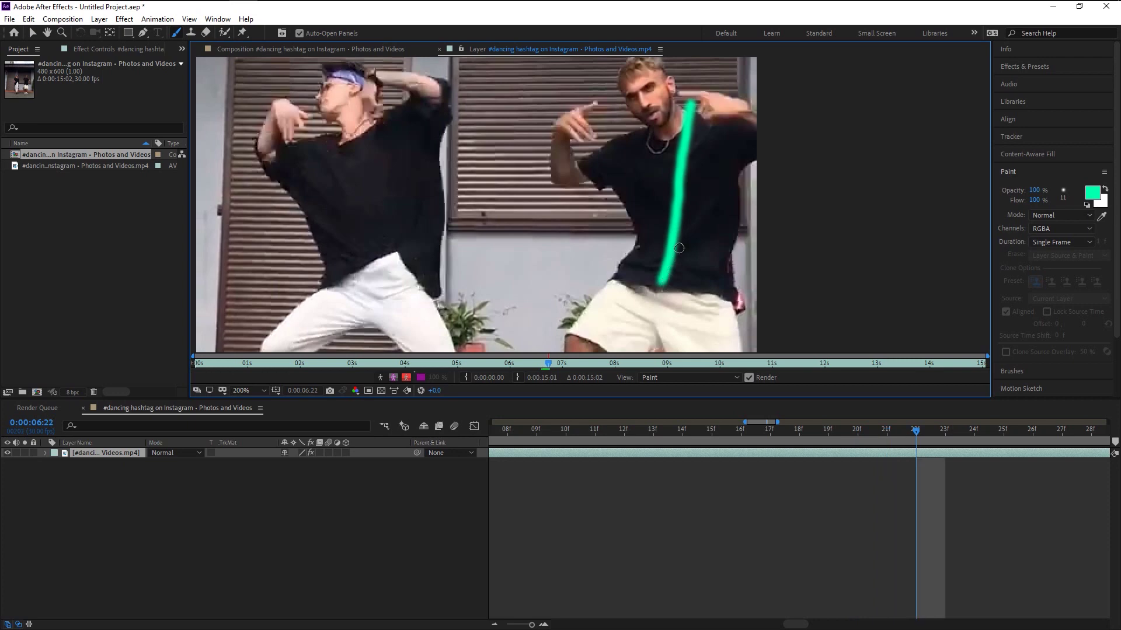
pyautogui.press('pagedown')
# Continue green single-frame strokes down the dancer's shirt and arm through frame 6:24
pyautogui.scroll(-2, 738, 231)
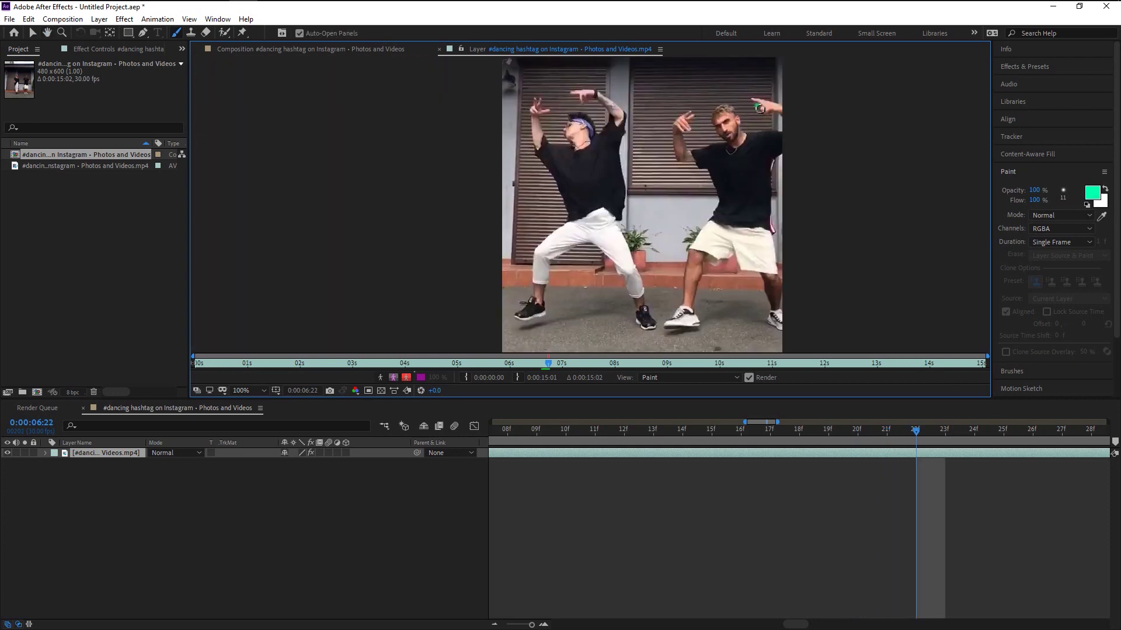
pyautogui.moveTo(760, 107); pyautogui.dragTo(739, 227)
pyautogui.press('pagedown')
pyautogui.moveTo(765, 82); pyautogui.dragTo(744, 226)
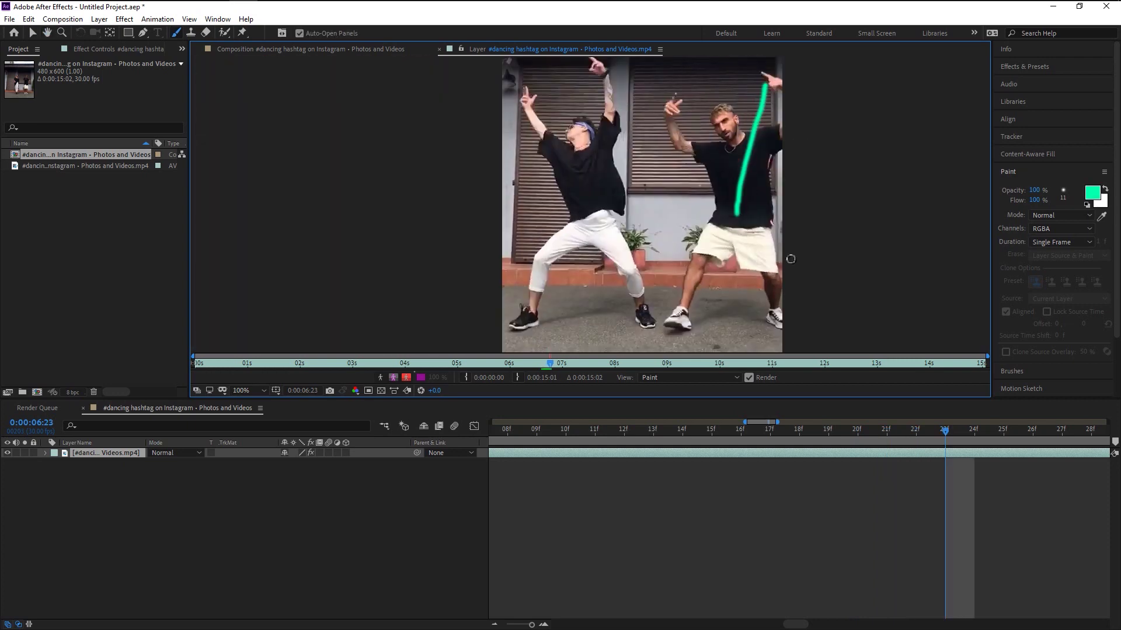
pyautogui.press('pagedown')
pyautogui.moveTo(779, 69); pyautogui.dragTo(738, 223)
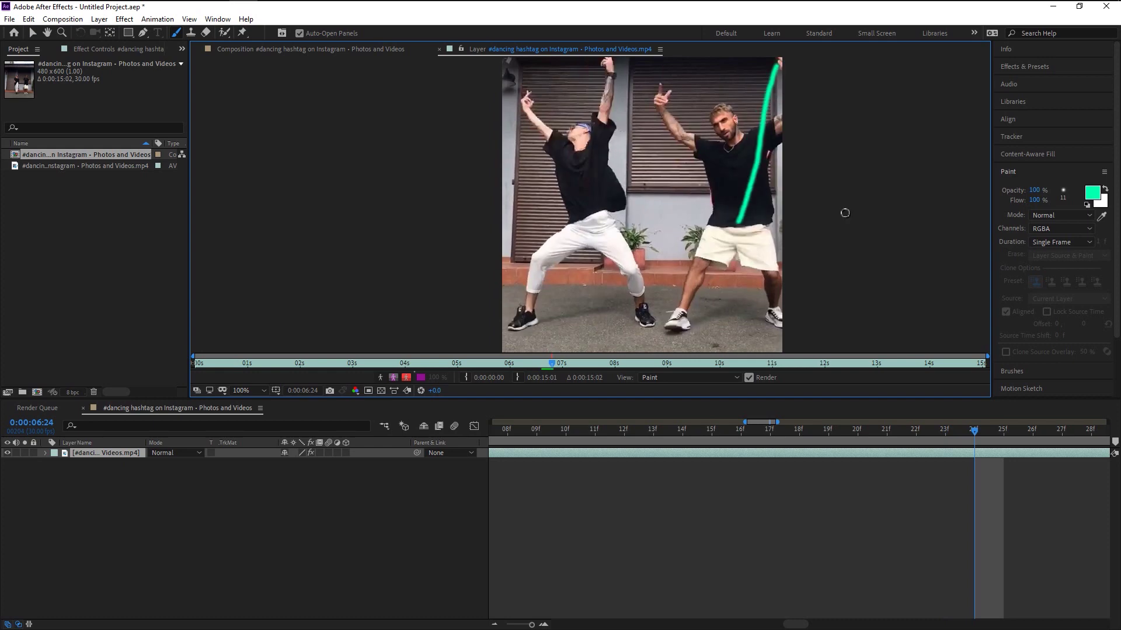
pyautogui.press('pagedown')
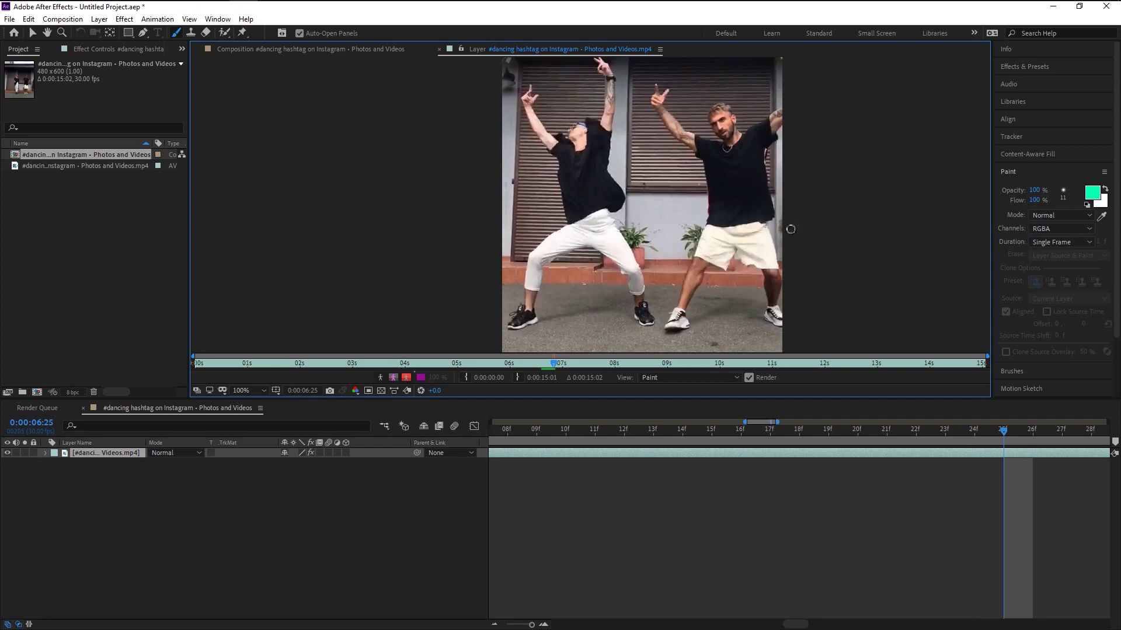
# Return to 0:00:06:18 and paint green V strokes on the first frames
pyautogui.moveTo(829, 433)
pyautogui.mouseDown()
pyautogui.moveTo(801, 433)
pyautogui.moveTo(816, 433)
pyautogui.mouseUp()
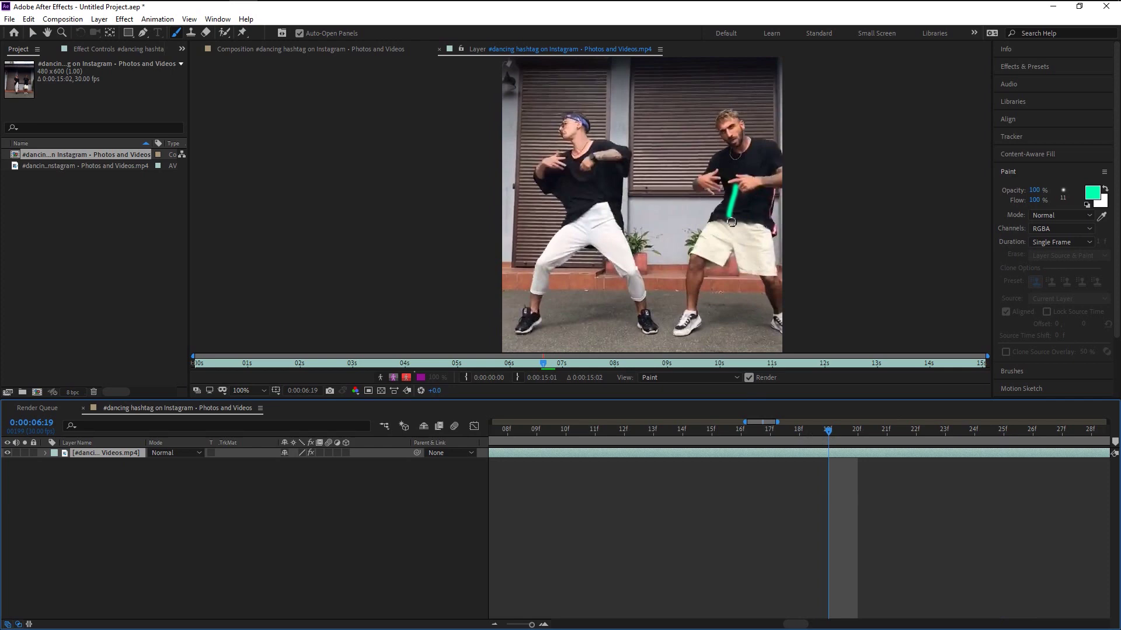
pyautogui.moveTo(731, 222); pyautogui.dragTo(720, 173)
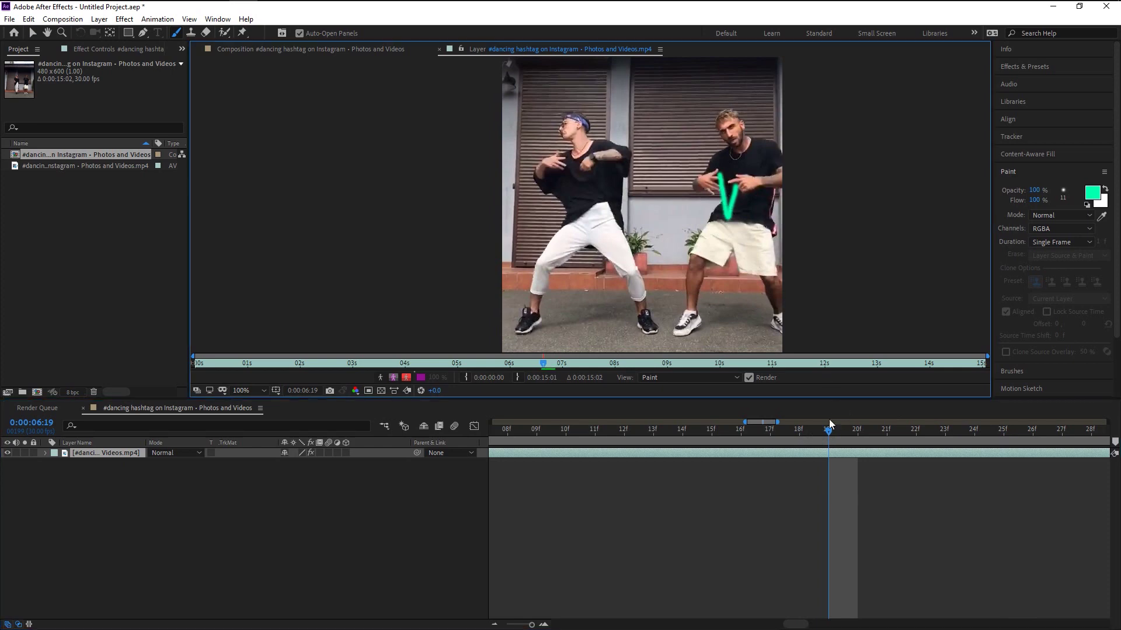
pyautogui.press('pagedown')
pyautogui.moveTo(741, 157)
pyautogui.mouseDown()
pyautogui.moveTo(733, 220)
pyautogui.moveTo(717, 180)
pyautogui.mouseUp()
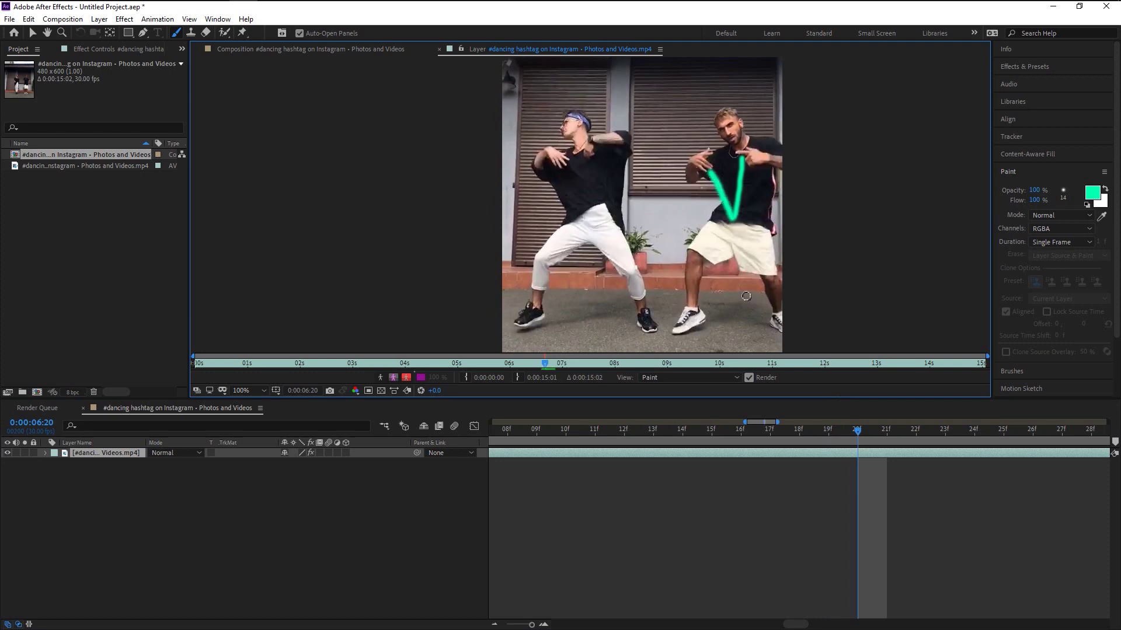
pyautogui.press('pagedown')
pyautogui.moveTo(749, 132)
pyautogui.mouseDown()
pyautogui.moveTo(738, 221)
pyautogui.moveTo(708, 148)
pyautogui.mouseUp()
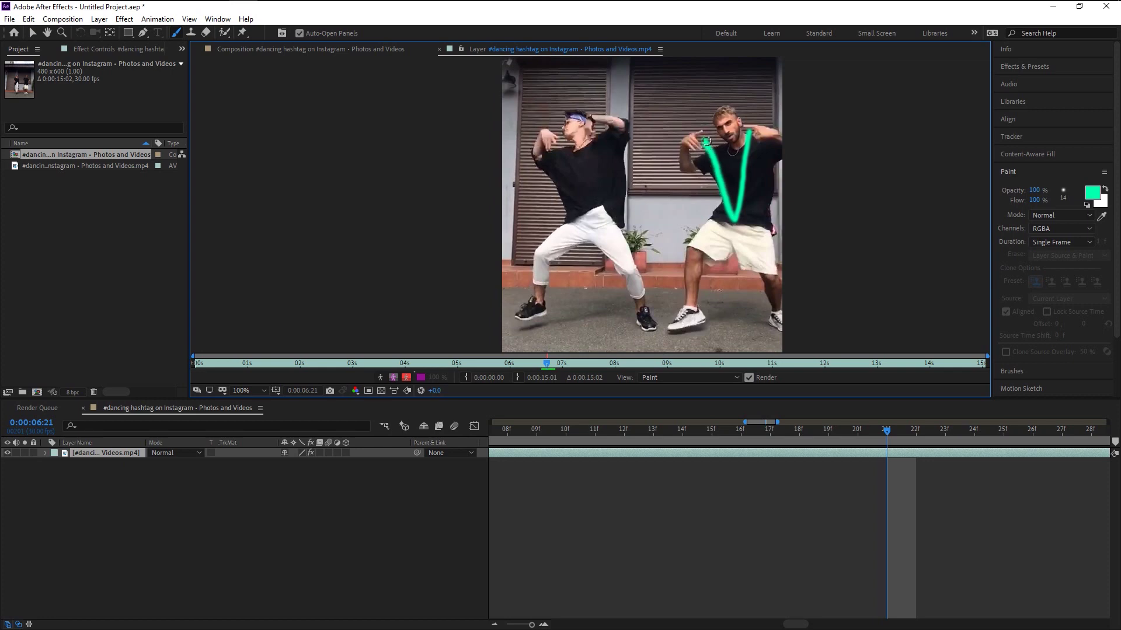
# Paint green shirt strokes and V arms on the next three frames
pyautogui.press('pagedown')
pyautogui.moveTo(756, 105)
pyautogui.mouseDown()
pyautogui.moveTo(741, 217)
pyautogui.moveTo(699, 121)
pyautogui.mouseUp()
pyautogui.press('pagedown')
pyautogui.moveTo(769, 124)
pyautogui.mouseDown()
pyautogui.moveTo(737, 217)
pyautogui.moveTo(677, 97)
pyautogui.mouseUp()
pyautogui.press('pagedown')
pyautogui.moveTo(778, 62)
pyautogui.mouseDown()
pyautogui.moveTo(737, 219)
pyautogui.moveTo(671, 93)
pyautogui.mouseUp()
# Paint green strokes from raised hand to chest and waist, then a diagonal stroke
pyautogui.press('pagedown')
pyautogui.press('pagedown')
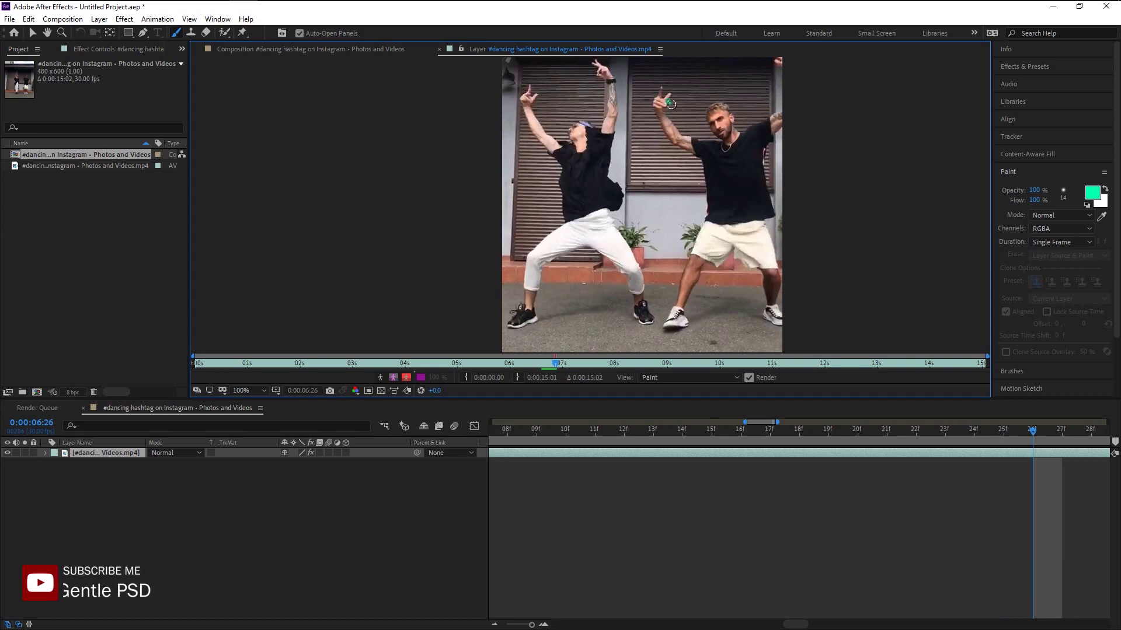
pyautogui.moveTo(671, 104); pyautogui.dragTo(734, 208)
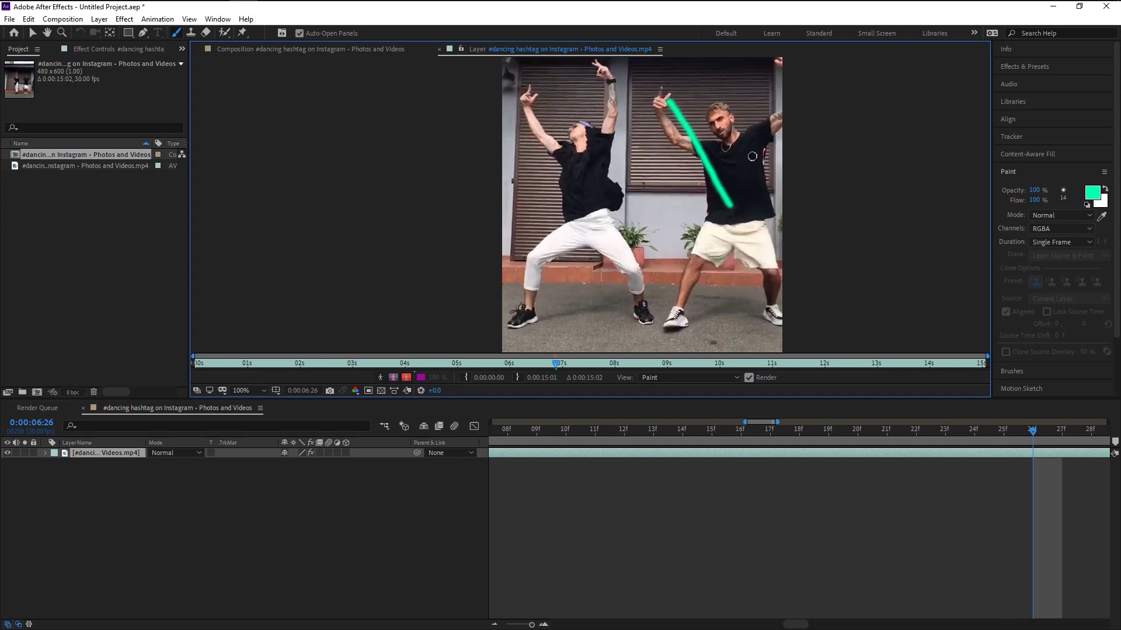
pyautogui.press('pagedown')
pyautogui.moveTo(763, 80); pyautogui.dragTo(738, 218)
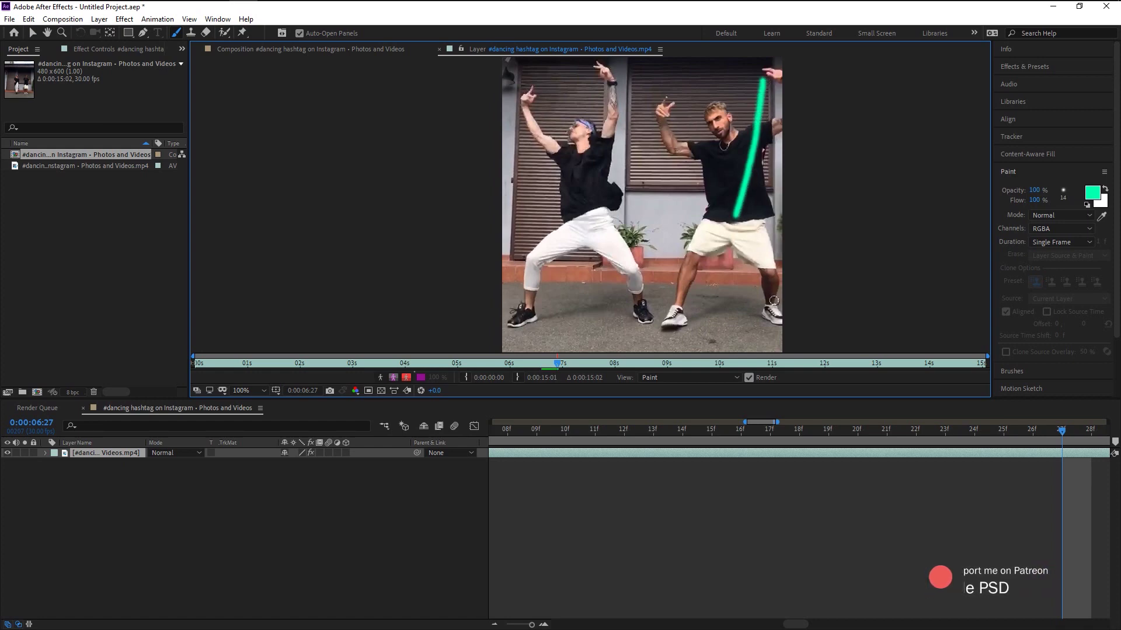
pyautogui.press('pagedown')
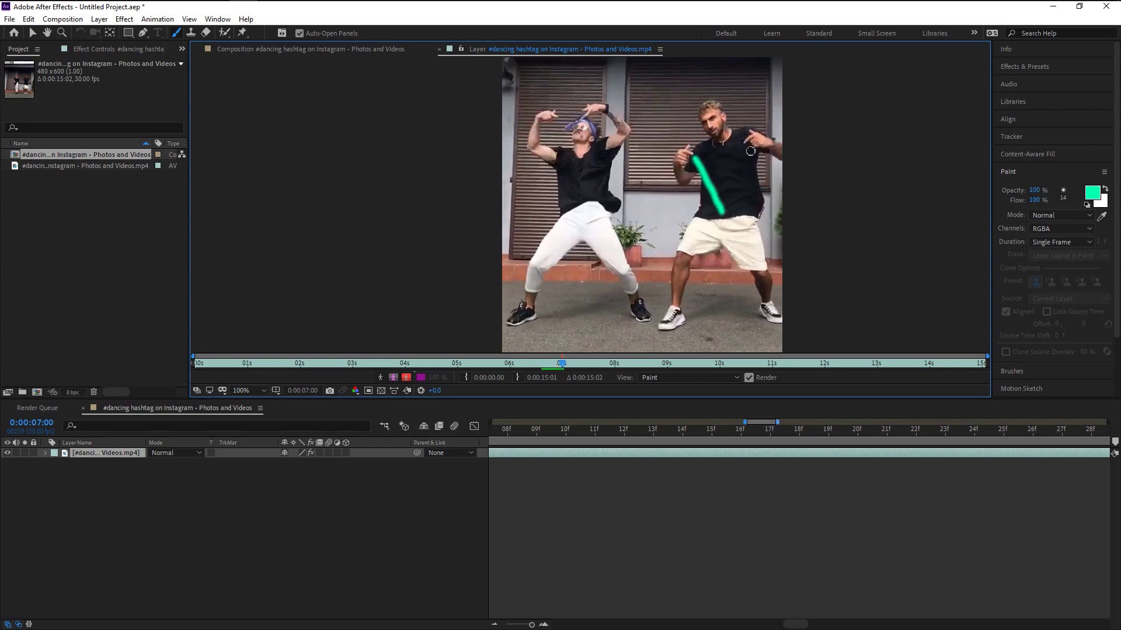
pyautogui.press('pagedown')
pyautogui.press('pagedown')
# Paint green diagonal strokes on frames 7:06, 7:09 and 7:10
pyautogui.press('pagedown')
pyautogui.press('pagedown')
pyautogui.moveTo(699, 168); pyautogui.dragTo(715, 209)
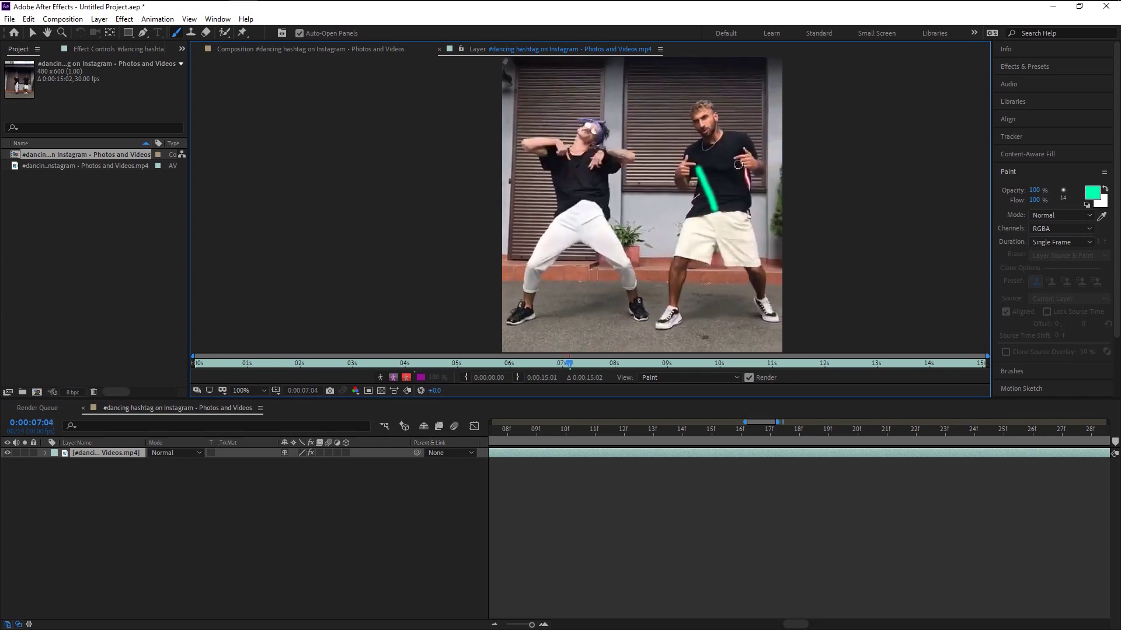
pyautogui.press('pagedown')
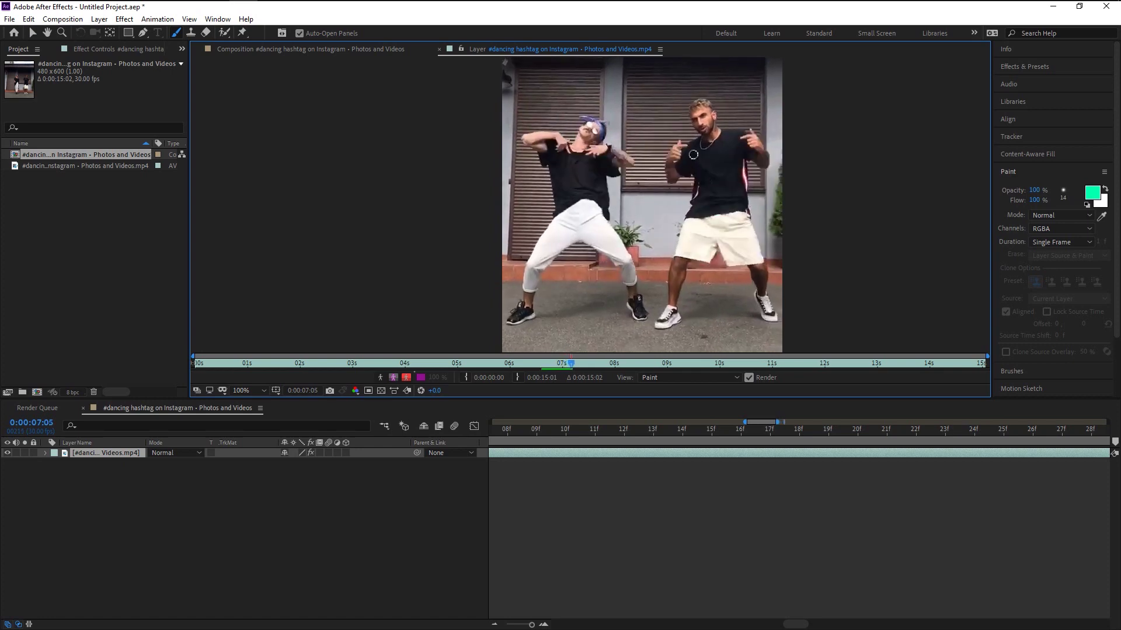
pyautogui.press('pagedown')
pyautogui.moveTo(671, 123); pyautogui.dragTo(705, 213)
pyautogui.press('pagedown')
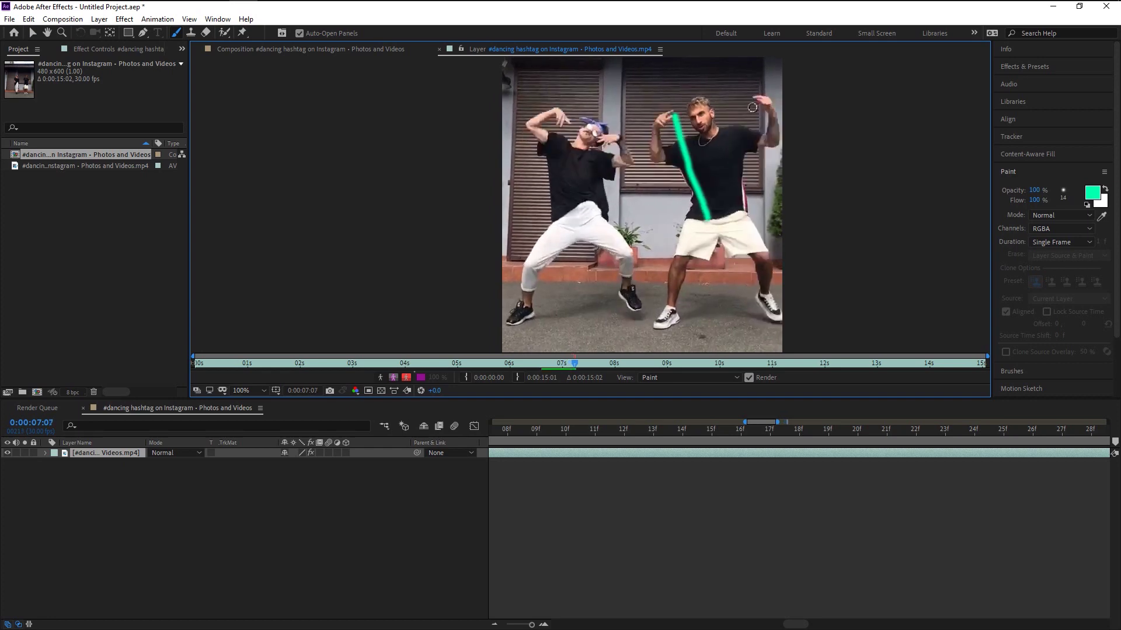
pyautogui.press('pagedown')
# Paint two-armed green V shapes over both arms on frames 7:11 to 7:13
pyautogui.press('pagedown')
pyautogui.moveTo(645, 85); pyautogui.dragTo(708, 192)
pyautogui.press('pagedown')
pyautogui.moveTo(642, 81); pyautogui.dragTo(725, 220)
pyautogui.press('pagedown')
pyautogui.moveTo(649, 93); pyautogui.dragTo(723, 220)
pyautogui.moveTo(768, 61); pyautogui.dragTo(730, 225)
# Paint green strokes on frames 7:14 and 7:15, then step ahead to 7:17
pyautogui.press('pagedown')
pyautogui.moveTo(648, 105); pyautogui.dragTo(720, 219)
pyautogui.moveTo(768, 76); pyautogui.dragTo(729, 223)
pyautogui.press('pagedown')
pyautogui.moveTo(661, 117)
pyautogui.mouseDown()
pyautogui.moveTo(745, 150)
pyautogui.moveTo(709, 216)
pyautogui.mouseUp()
pyautogui.moveTo(762, 88); pyautogui.dragTo(729, 227)
pyautogui.press('pagedown')
pyautogui.moveTo(671, 137); pyautogui.dragTo(709, 225)
pyautogui.press('pagedown')
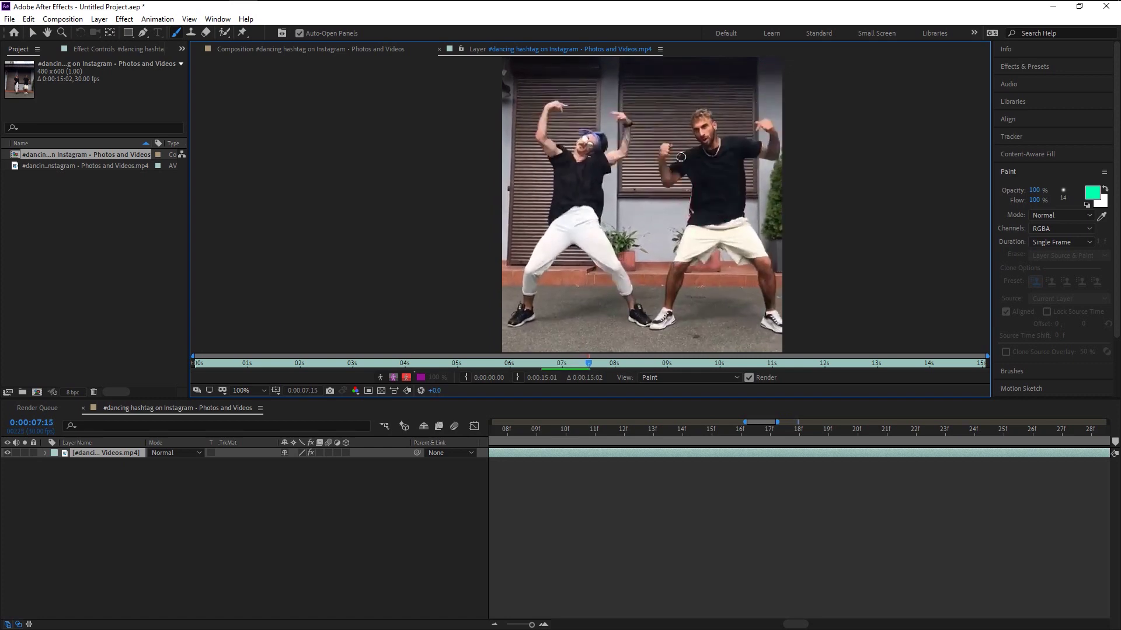
pyautogui.moveTo(752, 138); pyautogui.dragTo(729, 222)
pyautogui.press('pagedown')
pyautogui.press('pagedown')
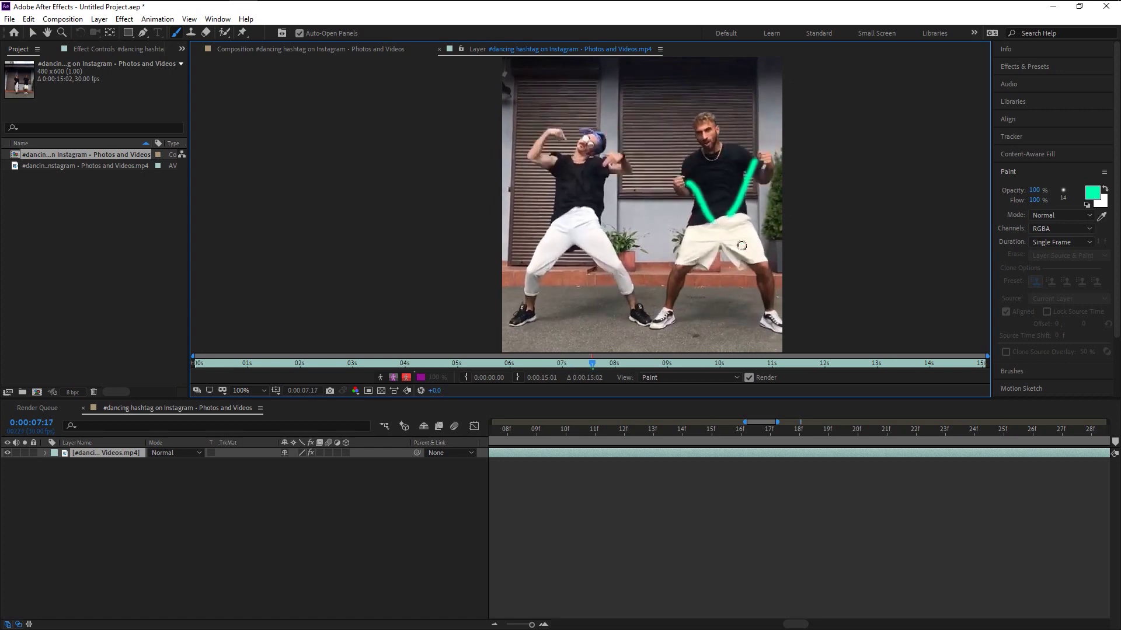
pyautogui.press('pagedown')
pyautogui.click(797, 519)
pyautogui.press('space')
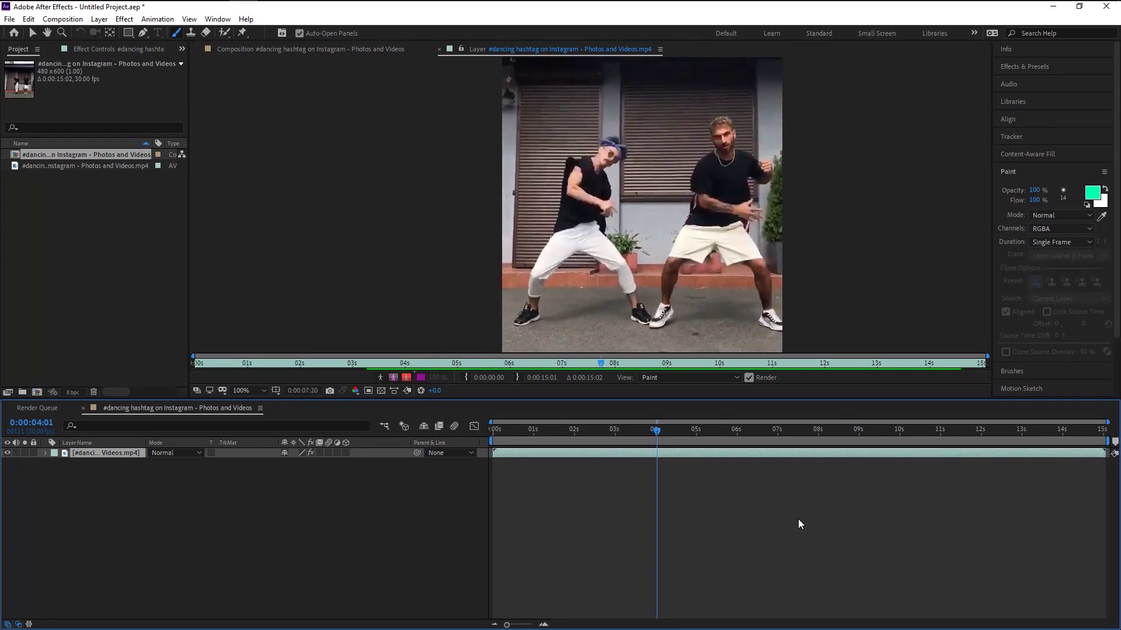
pyautogui.press('space')
pyautogui.press('space')
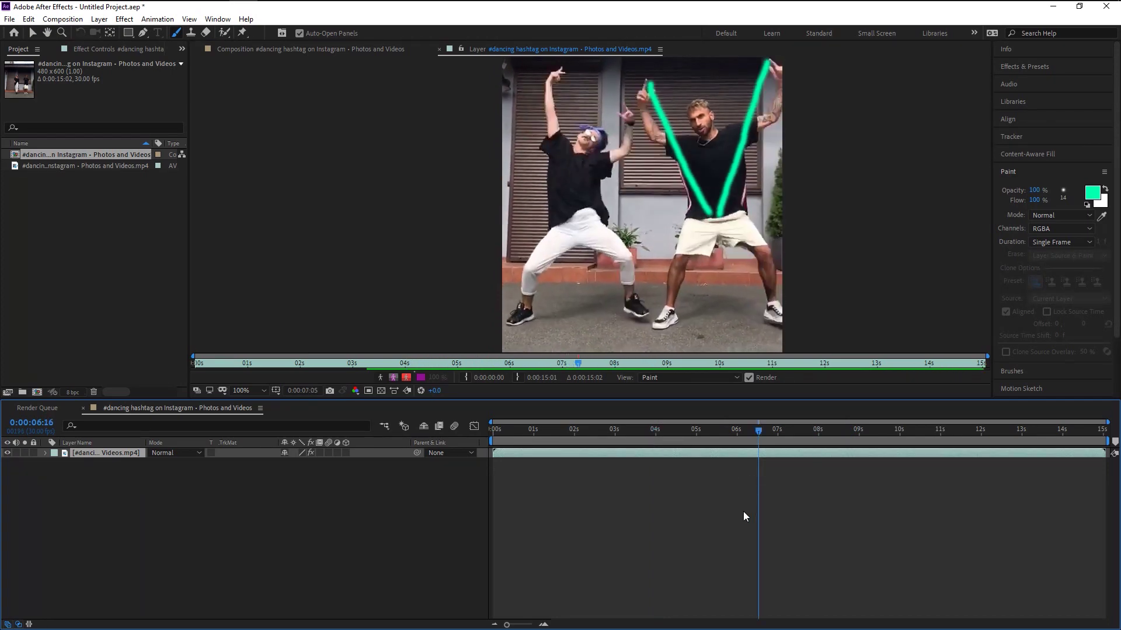
pyautogui.press('space')
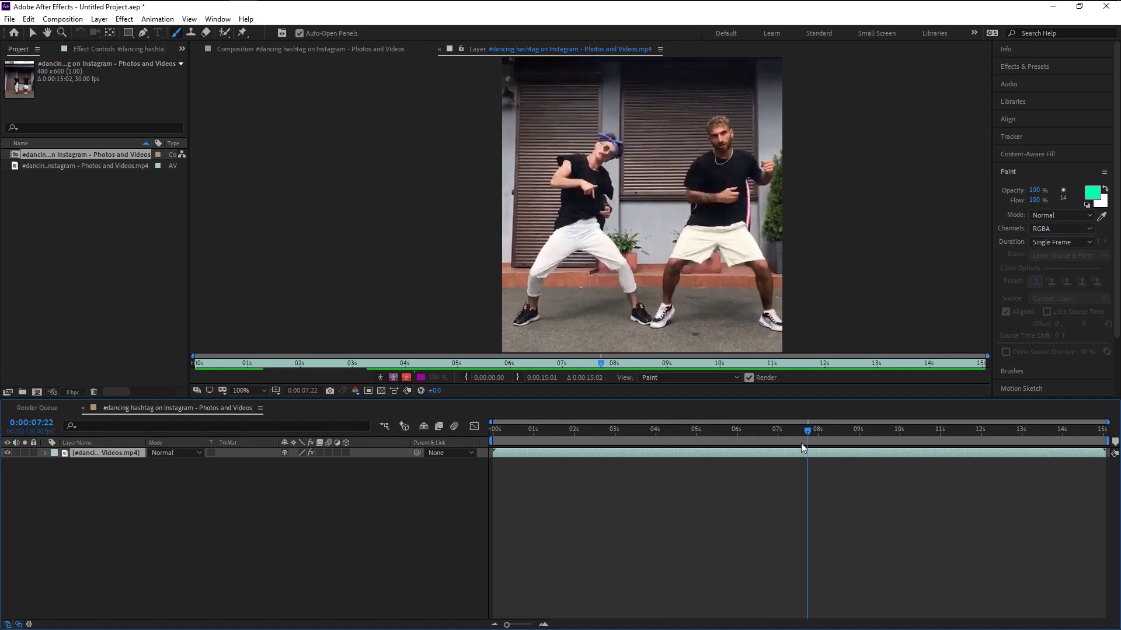
pyautogui.click(828, 431)
pyautogui.moveTo(829, 432)
pyautogui.mouseDown()
pyautogui.moveTo(841, 430)
pyautogui.moveTo(820, 428)
pyautogui.moveTo(830, 432)
pyautogui.mouseUp()
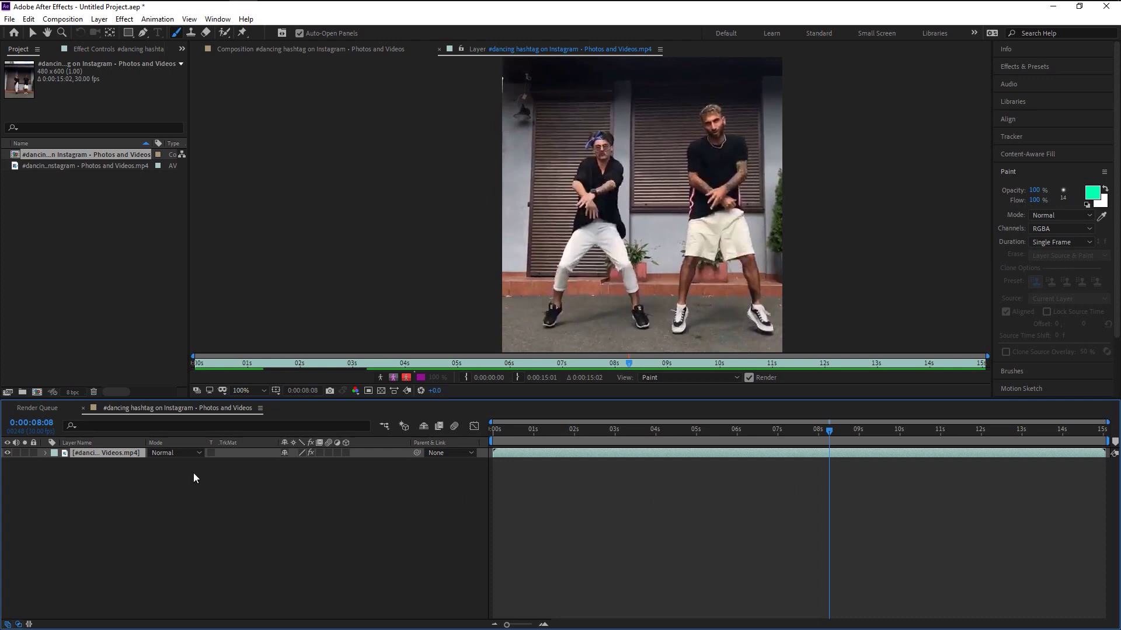
# Reveal the layer's brush strokes, zoom the timeline to frames, and pan toward the dancers' feet
pyautogui.press('p')
pyautogui.press('p')
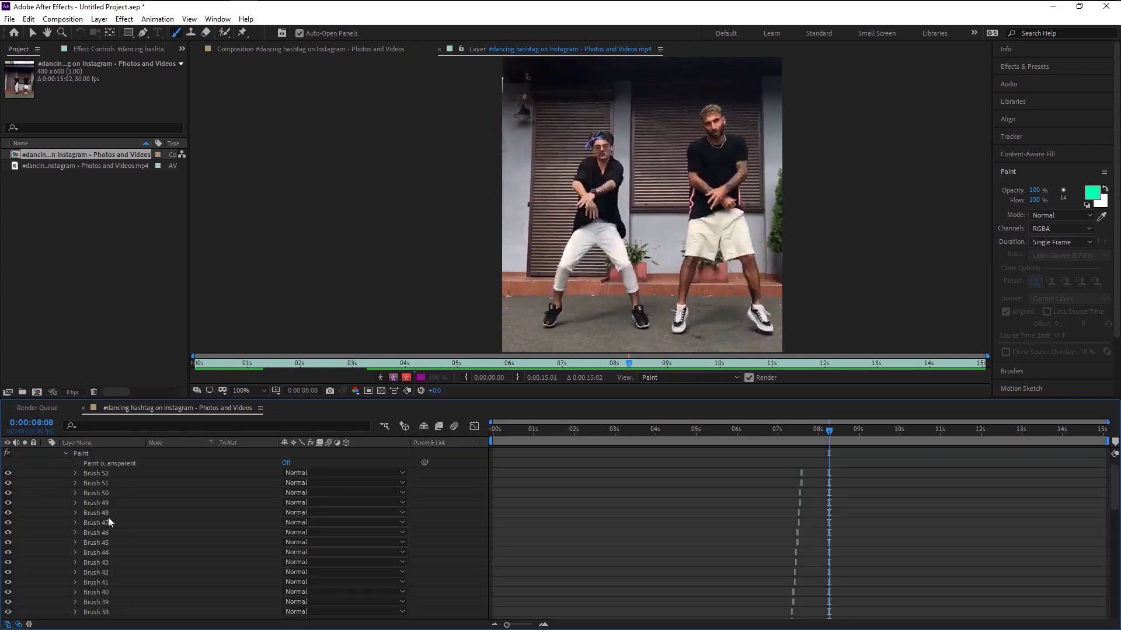
pyautogui.scroll(10, 120, 517)
pyautogui.press(';')
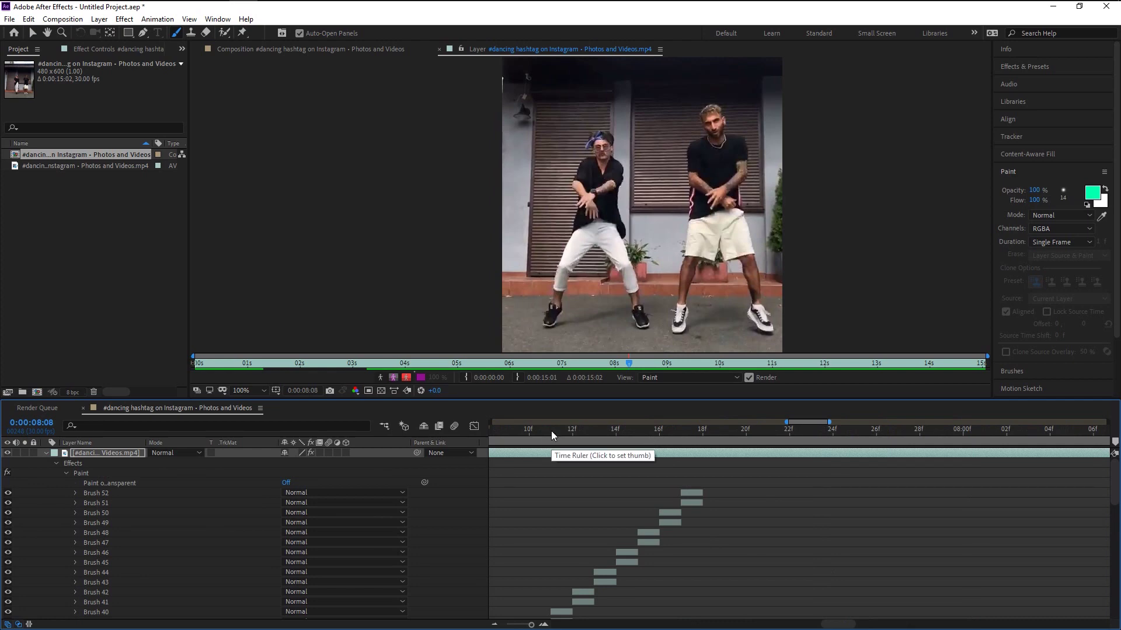
pyautogui.moveTo(551, 431)
pyautogui.mouseDown()
pyautogui.moveTo(411, 445)
pyautogui.moveTo(684, 472)
pyautogui.mouseUp()
pyautogui.scroll(-3, 746, 504)
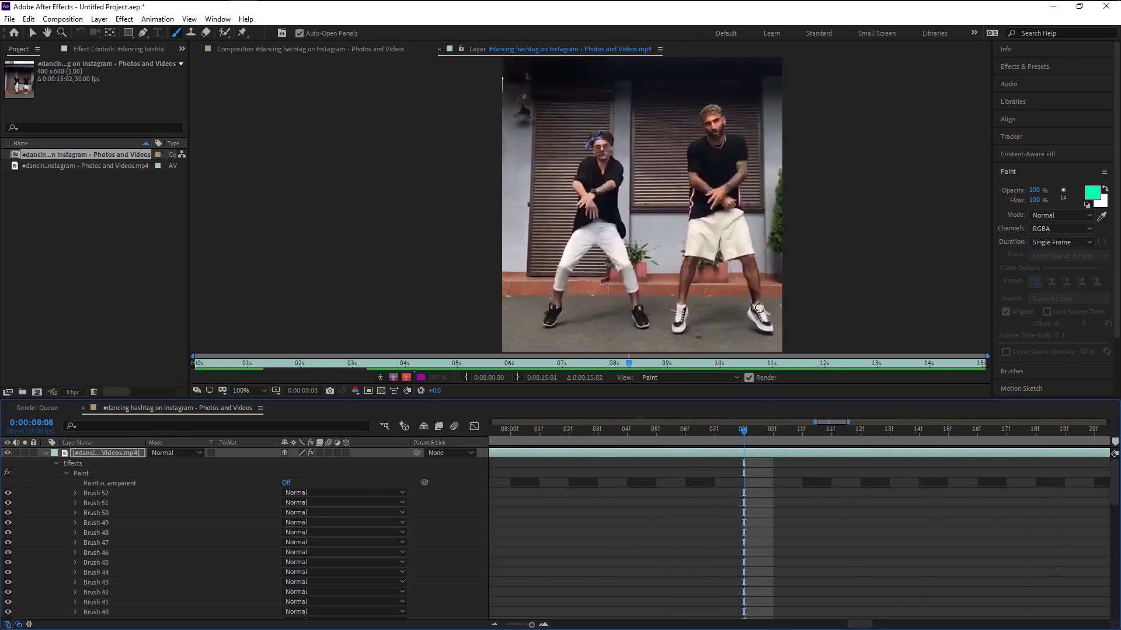
pyautogui.scroll(1, 760, 283)
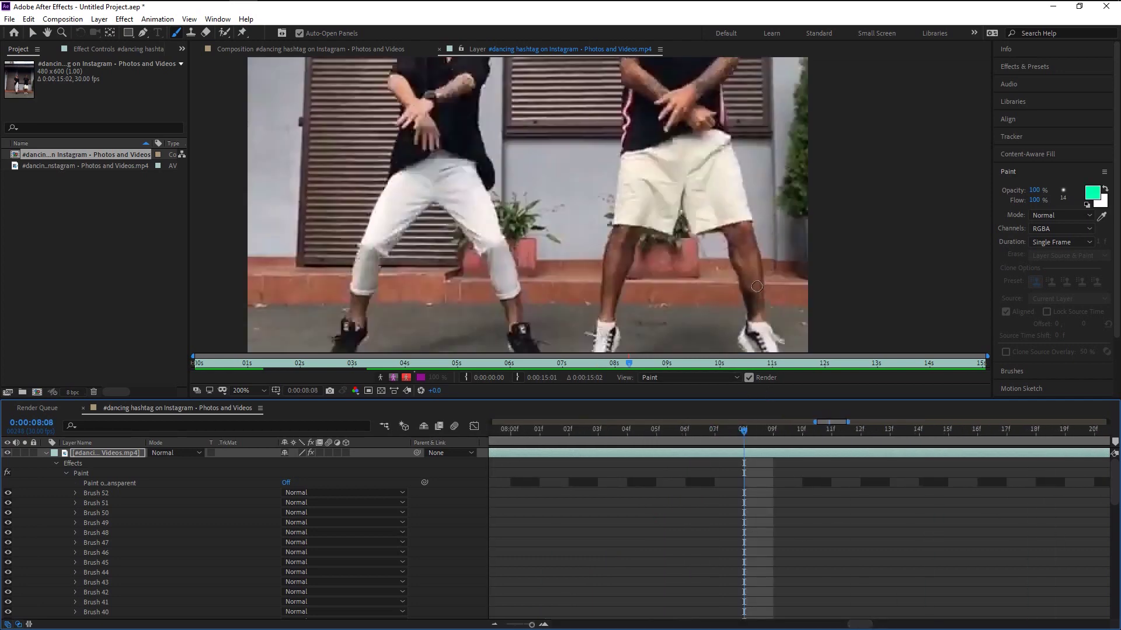
pyautogui.moveTo(754, 213); pyautogui.dragTo(749, 183)
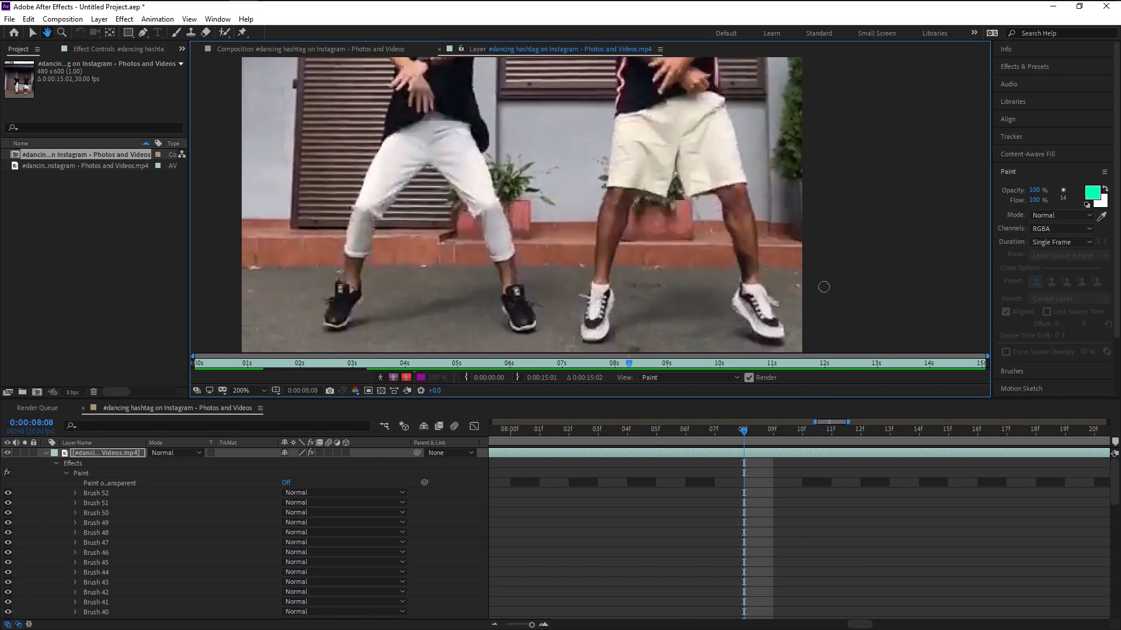
# Switch the paint colour to magenta and paint a two-frame curve around the right sneaker
pyautogui.click(1097, 200)
pyautogui.moveTo(584, 291); pyautogui.dragTo(582, 280)
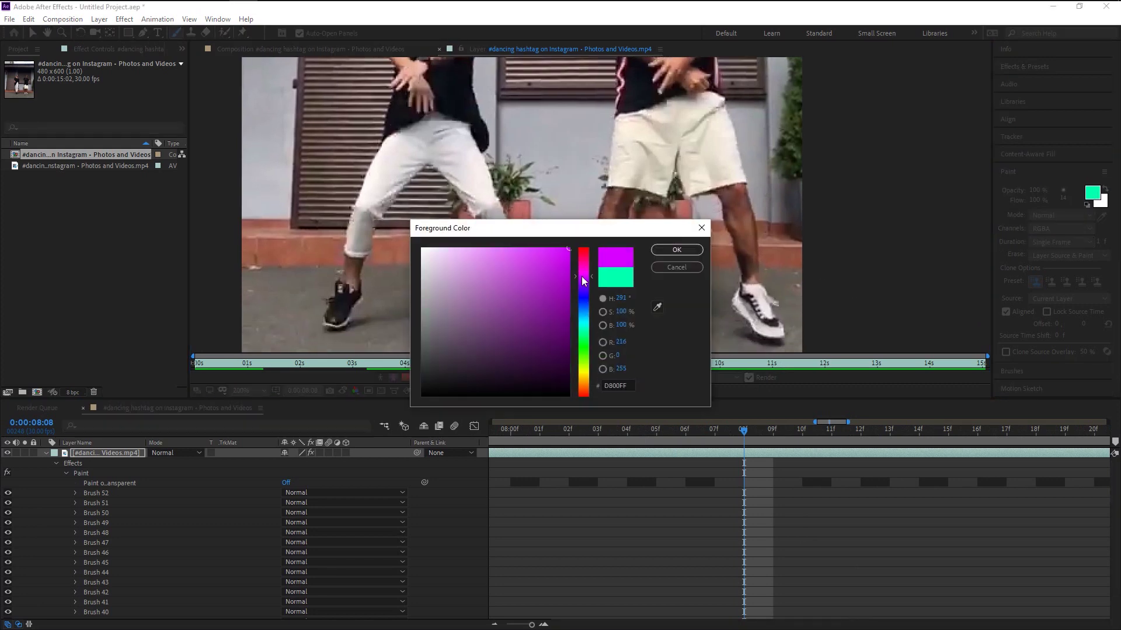
pyautogui.click(676, 250)
pyautogui.moveTo(773, 349)
pyautogui.mouseDown()
pyautogui.moveTo(792, 317)
pyautogui.moveTo(763, 285)
pyautogui.mouseUp()
pyautogui.moveTo(773, 492); pyautogui.dragTo(797, 491)
# At frame 8:09 paint a magenta ground streak, trim Brush 53, and extend Brush 54 one frame
pyautogui.click(771, 435)
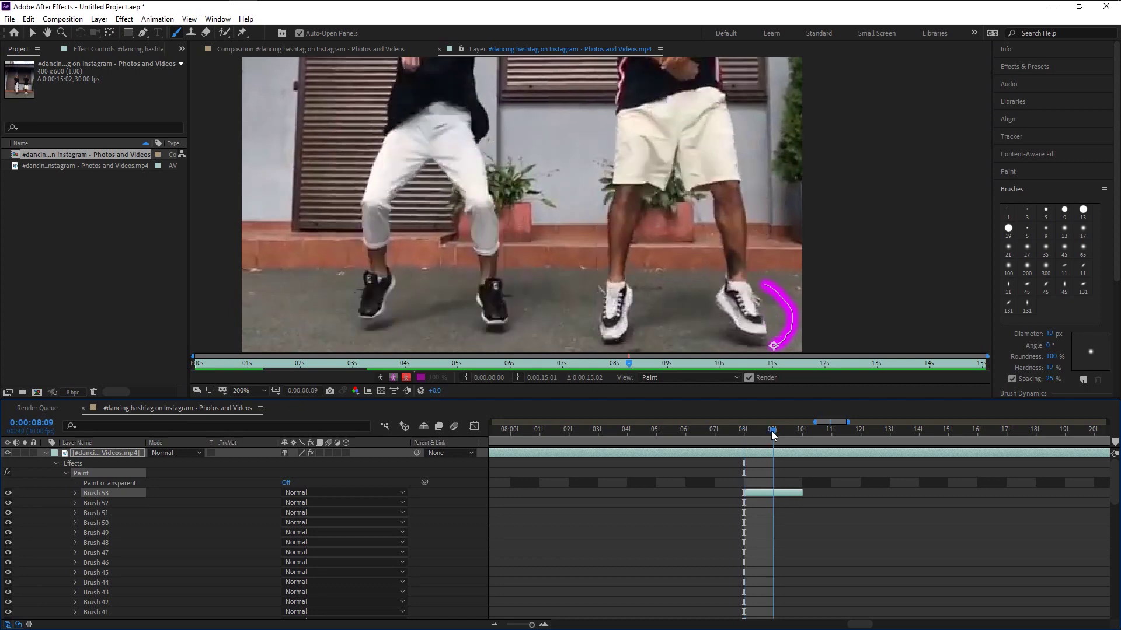
pyautogui.click(785, 478)
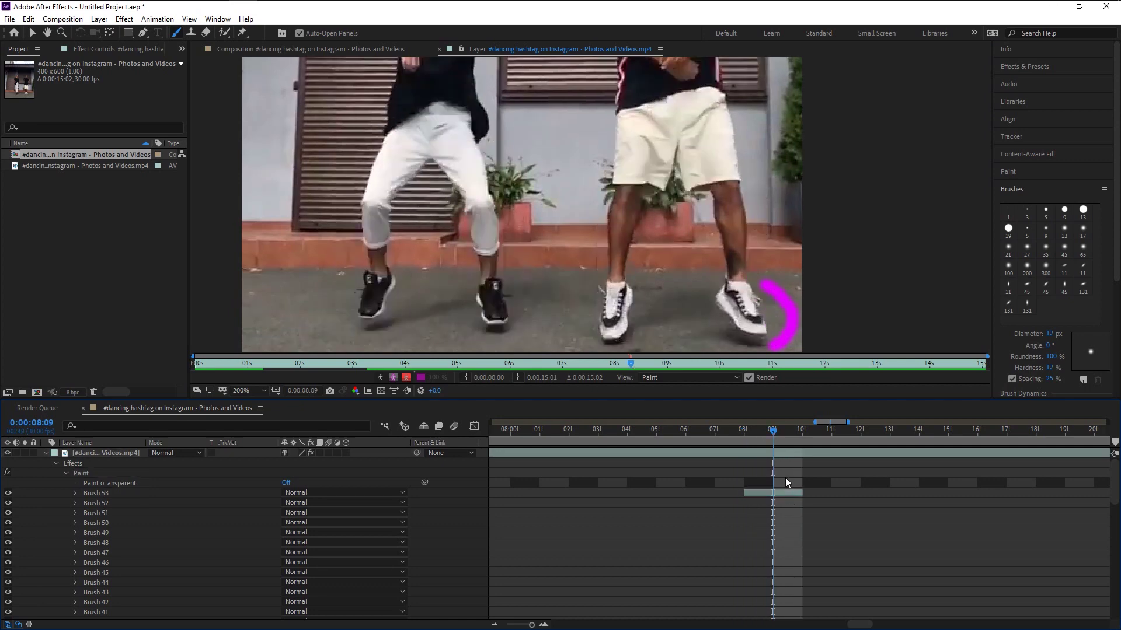
pyautogui.moveTo(765, 286); pyautogui.dragTo(641, 281)
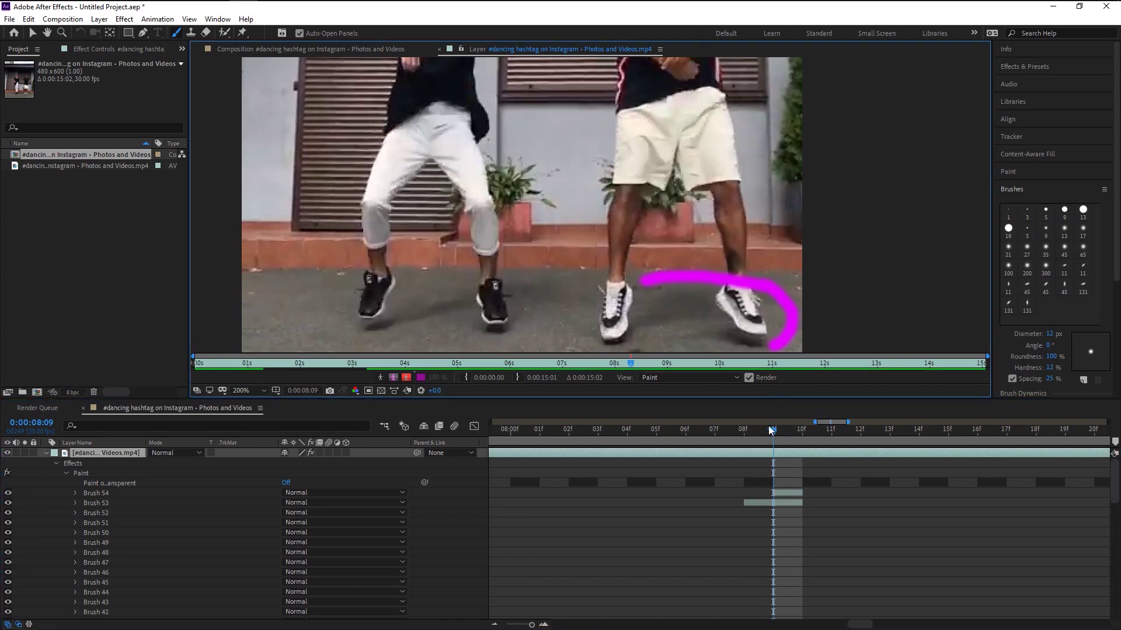
pyautogui.moveTo(802, 508); pyautogui.dragTo(776, 513)
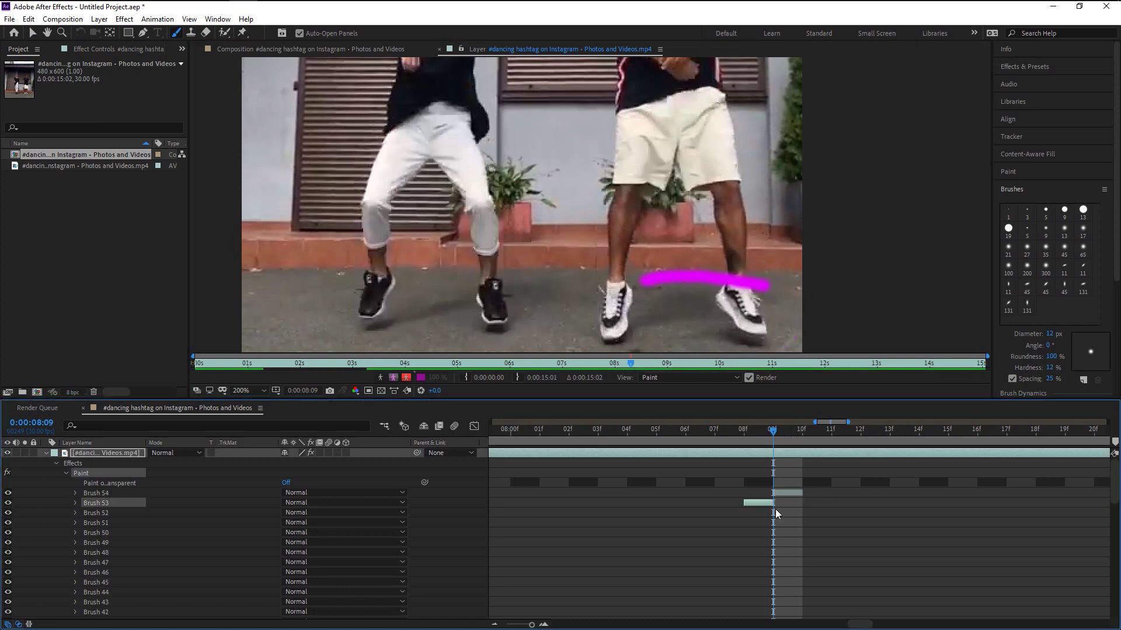
pyautogui.click(802, 495)
pyautogui.moveTo(804, 493); pyautogui.dragTo(830, 495)
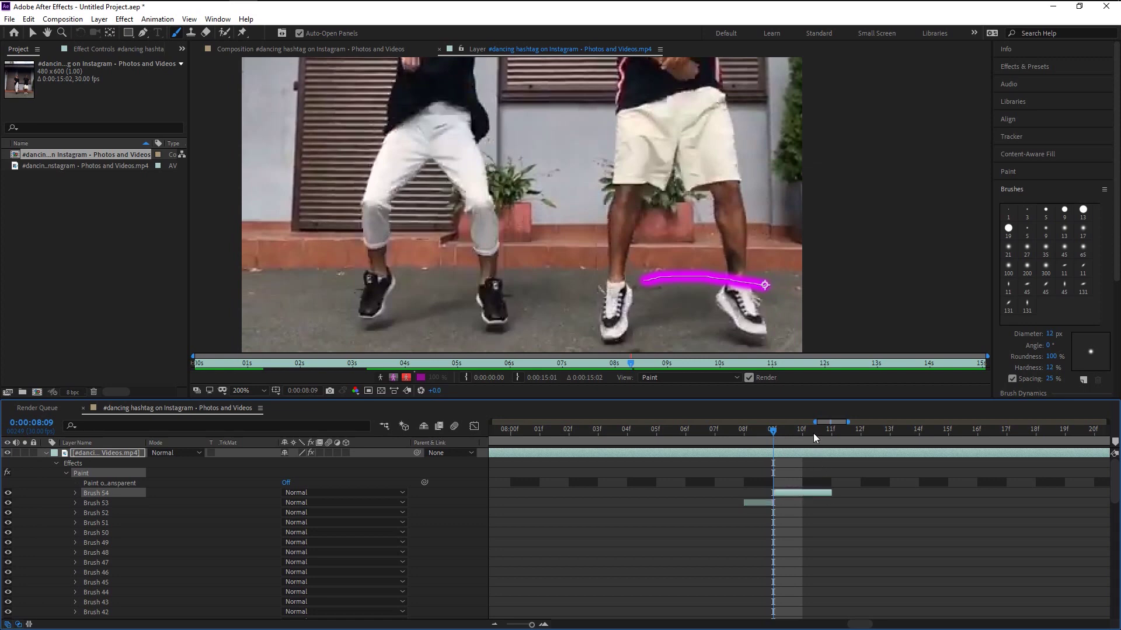
# On the next frame paint a magenta stroke around the shoe and trim Brush 54 to the playhead
pyautogui.press('pagedown')
pyautogui.click(835, 516)
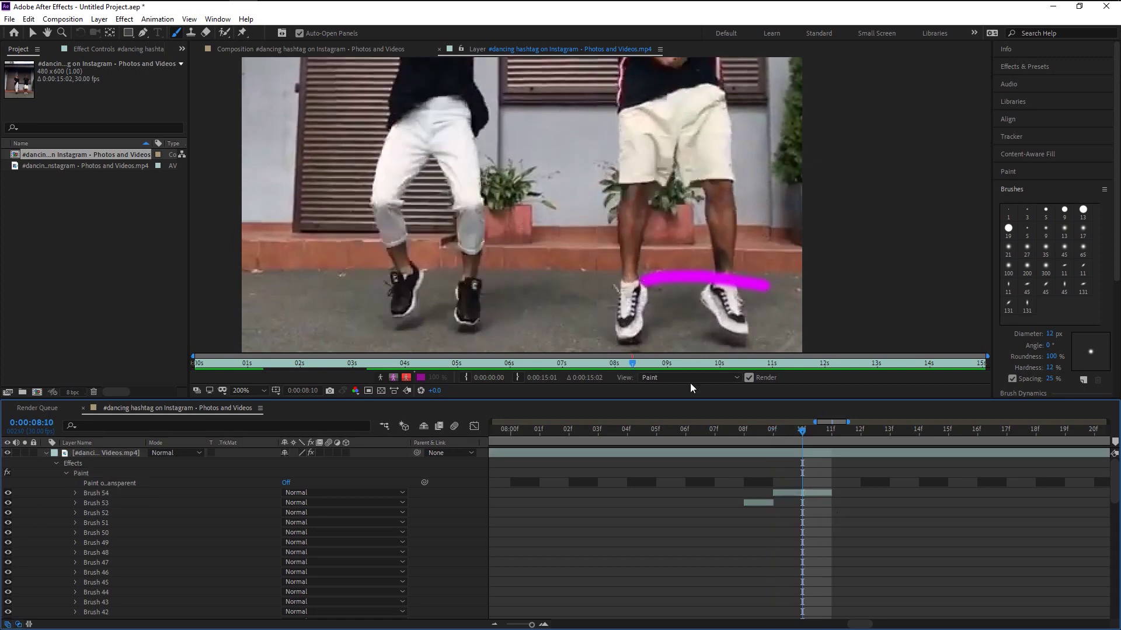
pyautogui.moveTo(641, 284)
pyautogui.mouseDown()
pyautogui.moveTo(613, 277)
pyautogui.moveTo(615, 251)
pyautogui.mouseUp()
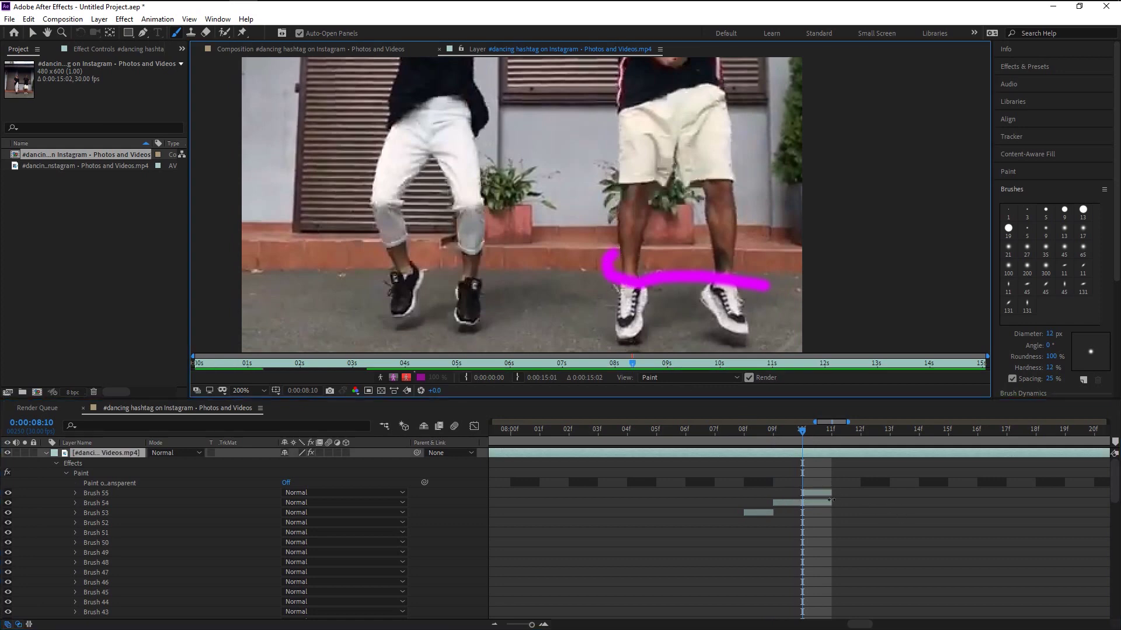
pyautogui.click(825, 502)
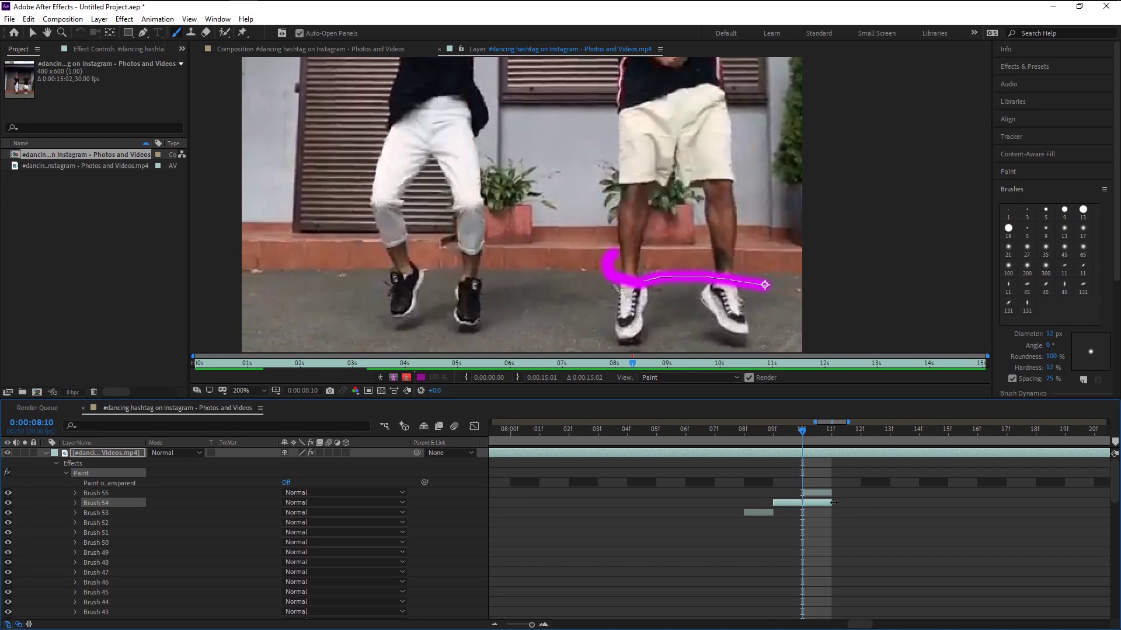
pyautogui.moveTo(833, 502)
pyautogui.mouseDown()
pyautogui.moveTo(811, 507)
pyautogui.moveTo(851, 491)
pyautogui.mouseUp()
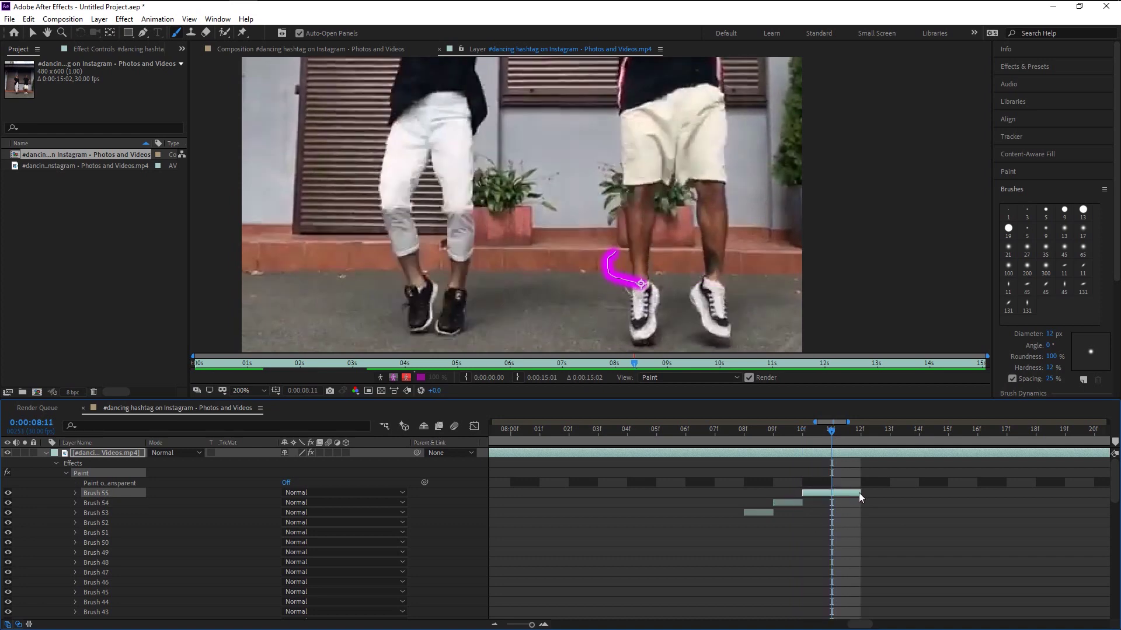
# Paint a magenta stroke on the right dancer's leg and trim Brush 55 to end at 11f
pyautogui.press('pagedown')
pyautogui.moveTo(727, 234)
pyautogui.mouseDown()
pyautogui.moveTo(734, 226)
pyautogui.moveTo(710, 204)
pyautogui.moveTo(684, 204)
pyautogui.mouseUp()
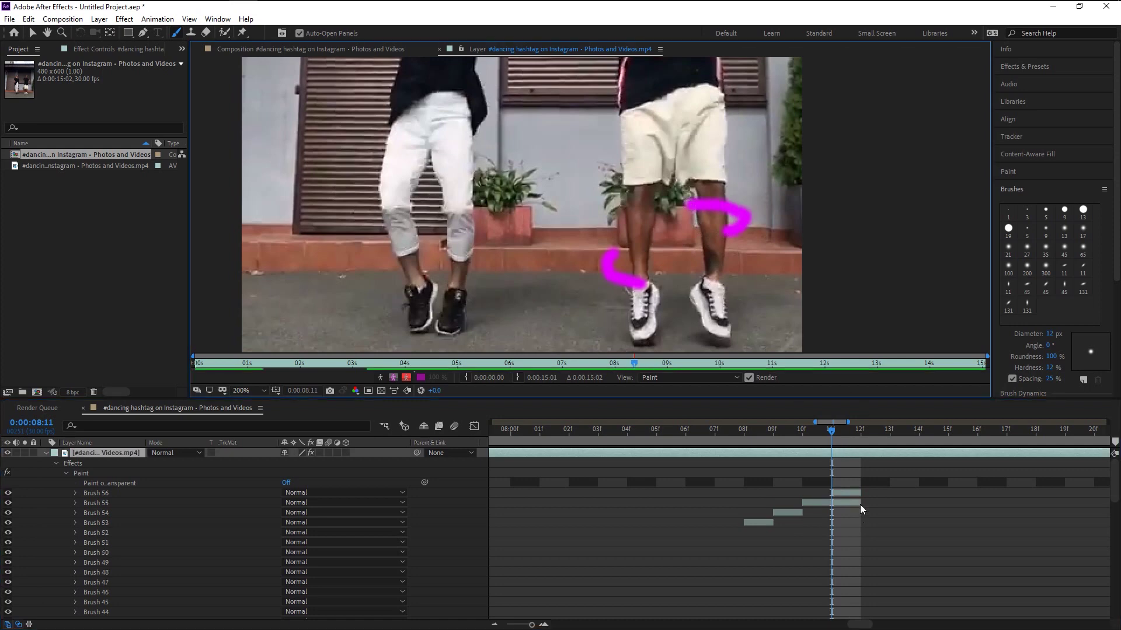
pyautogui.click(860, 503)
pyautogui.moveTo(846, 505); pyautogui.dragTo(832, 503)
pyautogui.moveTo(834, 436); pyautogui.dragTo(860, 436)
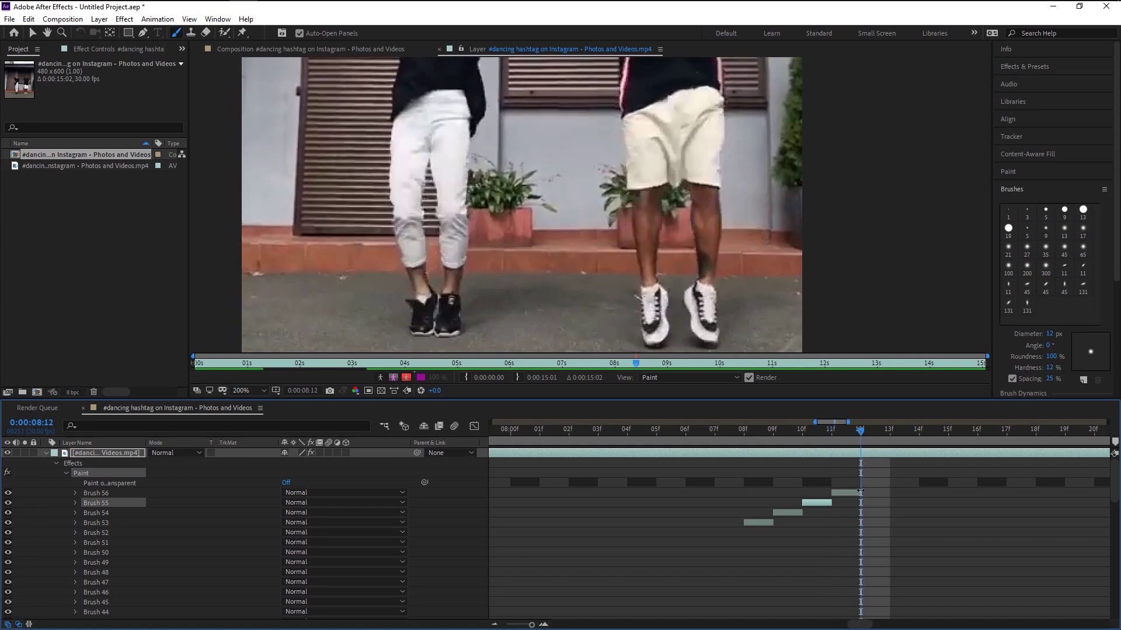
pyautogui.moveTo(861, 493); pyautogui.dragTo(889, 493)
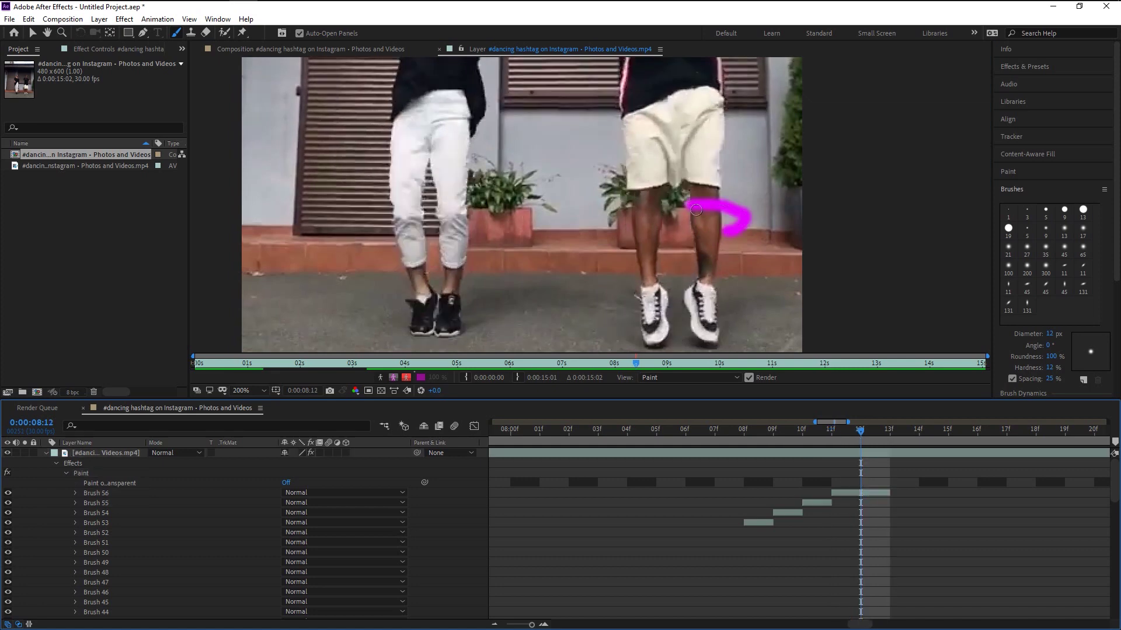
# Paint a curl across the knees and an arc on the shorts, trimming Brushes 56 and 57 to one frame
pyautogui.moveTo(689, 207)
pyautogui.mouseDown()
pyautogui.moveTo(622, 207)
pyautogui.moveTo(633, 184)
pyautogui.mouseUp()
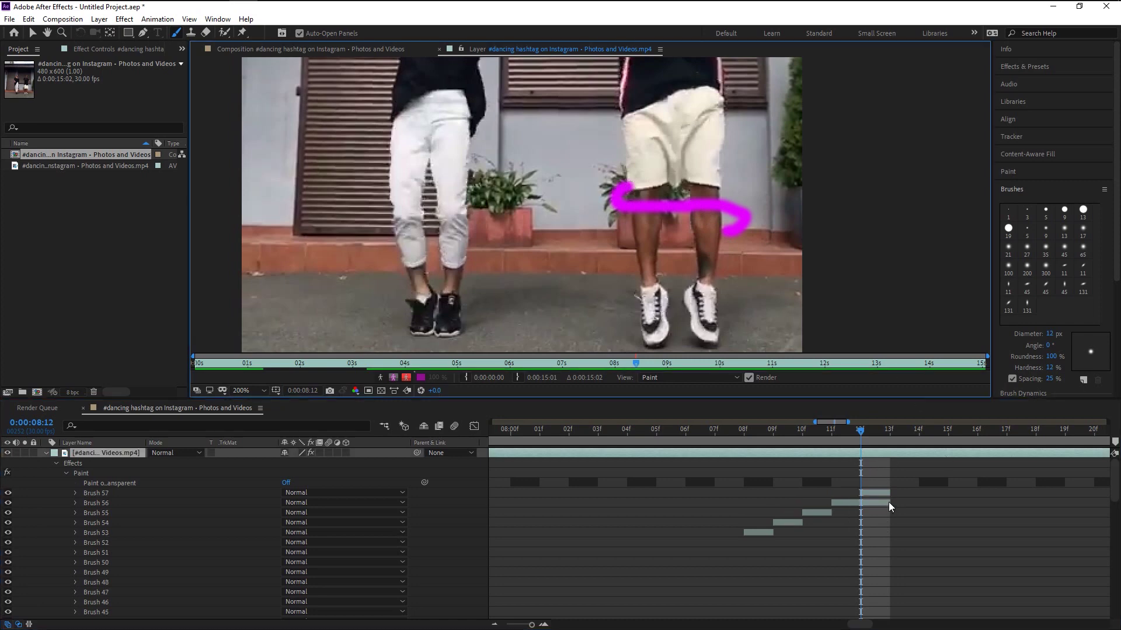
pyautogui.moveTo(889, 502)
pyautogui.mouseDown()
pyautogui.moveTo(863, 503)
pyautogui.moveTo(919, 493)
pyautogui.mouseUp()
pyautogui.click(891, 429)
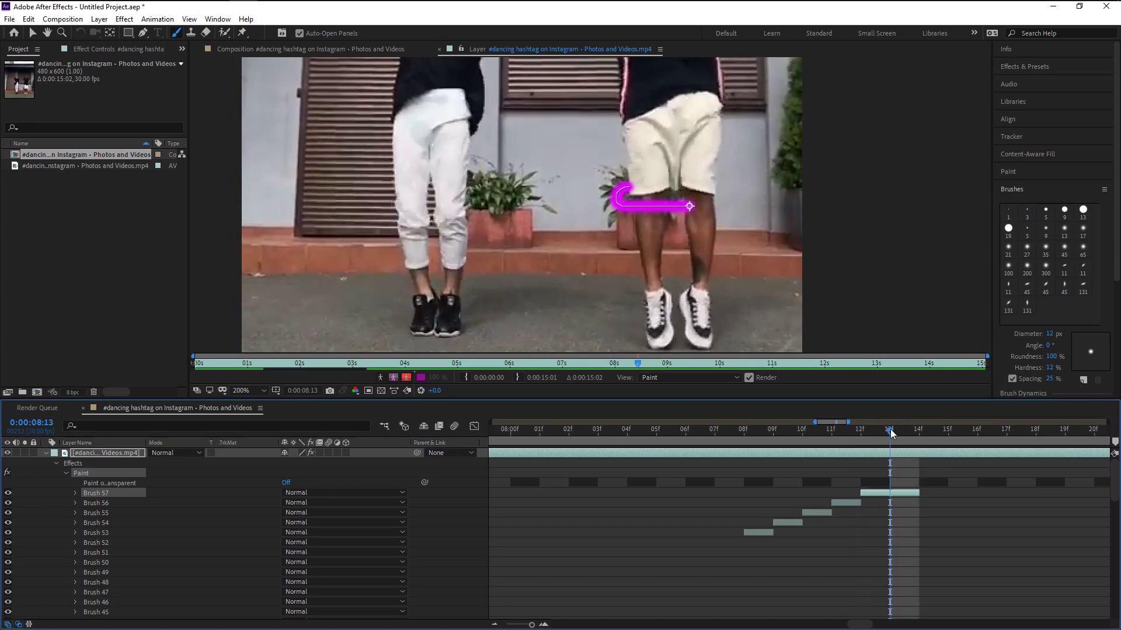
pyautogui.scroll(3, 744, 283)
pyautogui.moveTo(741, 281)
pyautogui.mouseDown()
pyautogui.moveTo(764, 267)
pyautogui.moveTo(745, 247)
pyautogui.mouseUp()
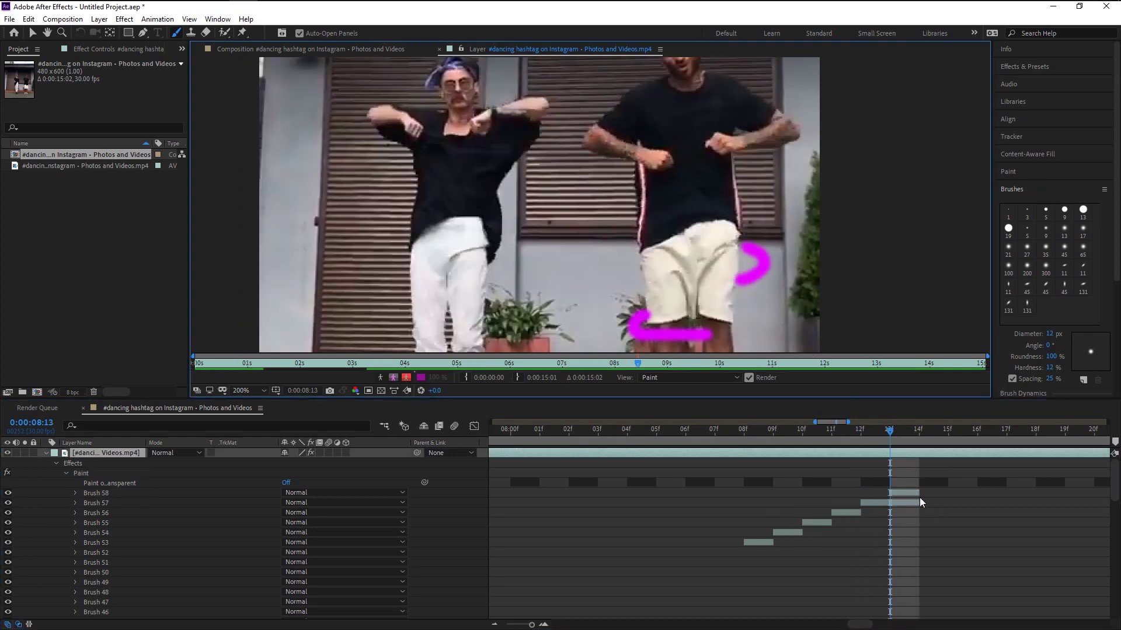
pyautogui.click(918, 503)
pyautogui.hotkey('alt', ']')
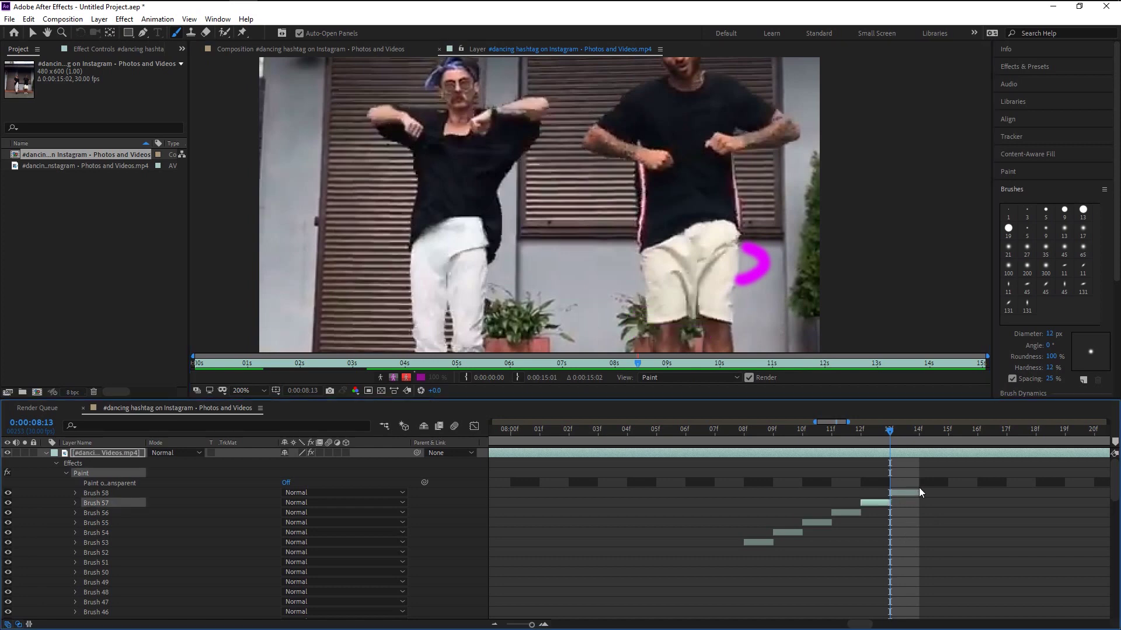
pyautogui.moveTo(920, 493); pyautogui.dragTo(943, 494)
# Paint strokes climbing the shirt at 14f and 15f, trimming Brushes 58 and 59 to one frame
pyautogui.click(917, 432)
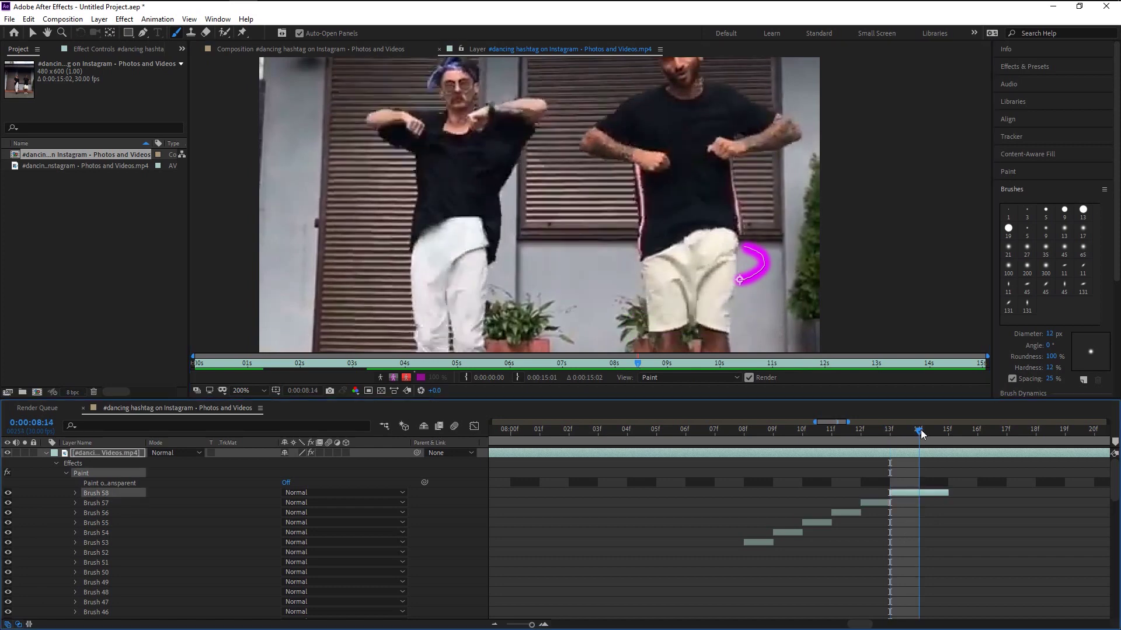
pyautogui.press('F2')
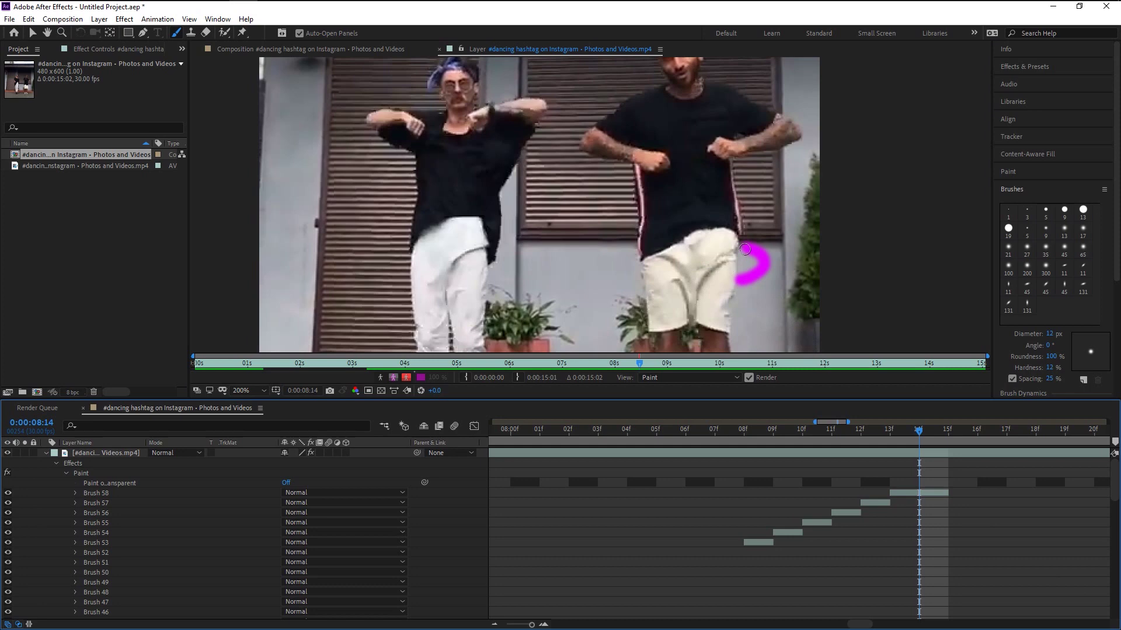
pyautogui.moveTo(745, 249); pyautogui.dragTo(642, 216)
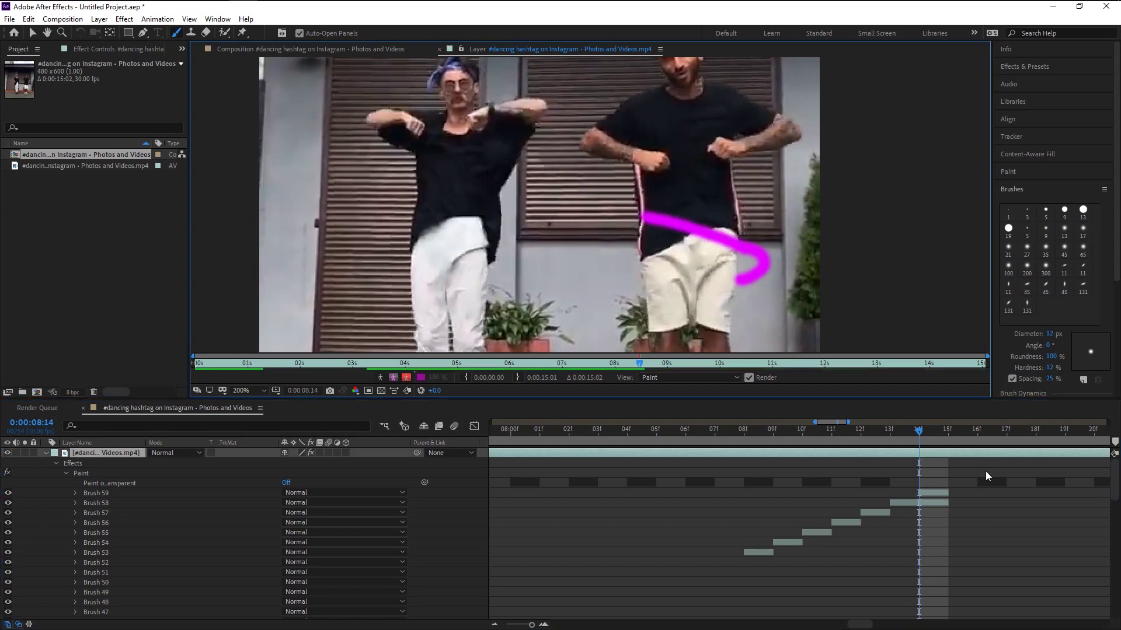
pyautogui.moveTo(948, 502)
pyautogui.mouseDown()
pyautogui.moveTo(922, 503)
pyautogui.moveTo(975, 492)
pyautogui.mouseUp()
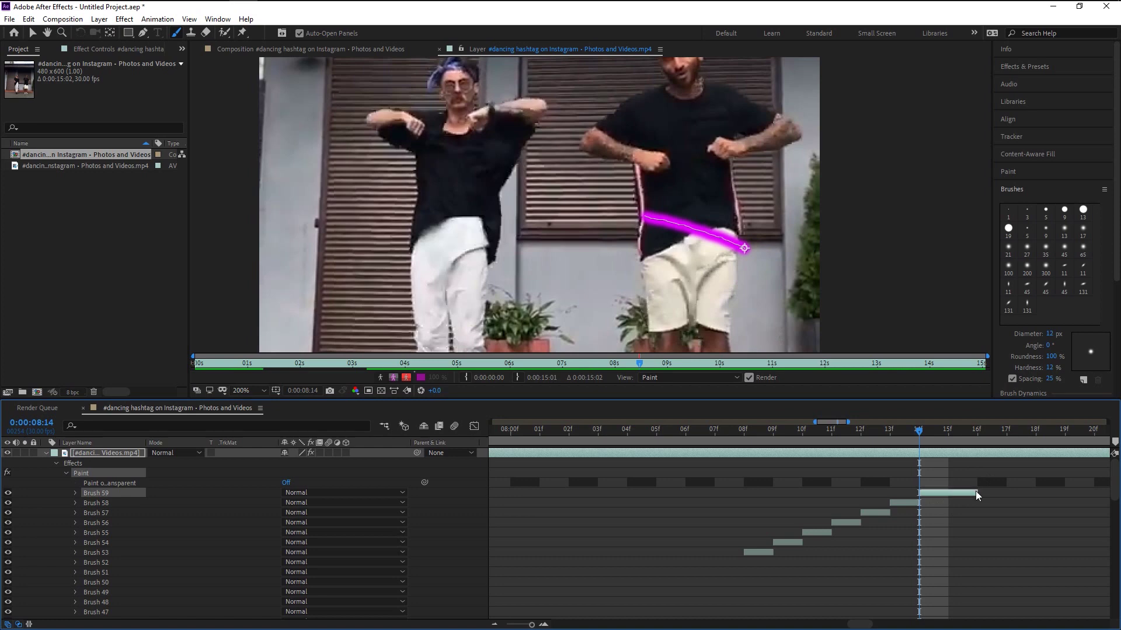
pyautogui.click(951, 429)
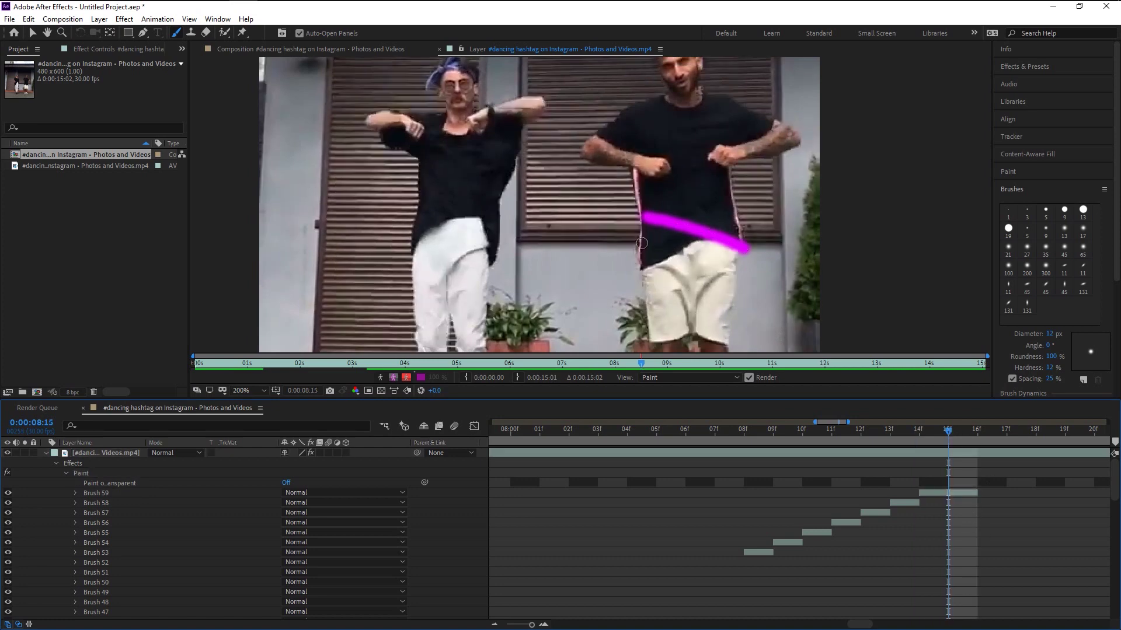
pyautogui.moveTo(647, 220)
pyautogui.mouseDown()
pyautogui.moveTo(609, 196)
pyautogui.moveTo(634, 181)
pyautogui.mouseUp()
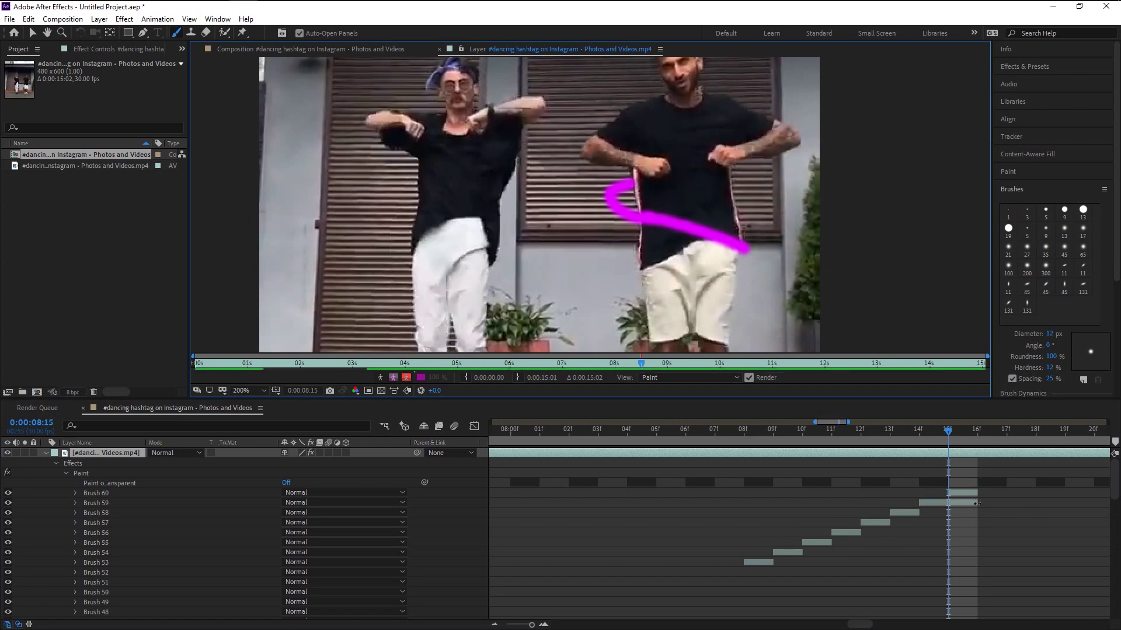
pyautogui.moveTo(976, 504)
pyautogui.mouseDown()
pyautogui.moveTo(955, 506)
pyautogui.moveTo(1006, 493)
pyautogui.mouseUp()
# Paint strokes near and above the head at 16f–18f, trimming Brushes 61 and 62
pyautogui.press('pagedown')
pyautogui.moveTo(787, 128); pyautogui.dragTo(706, 107)
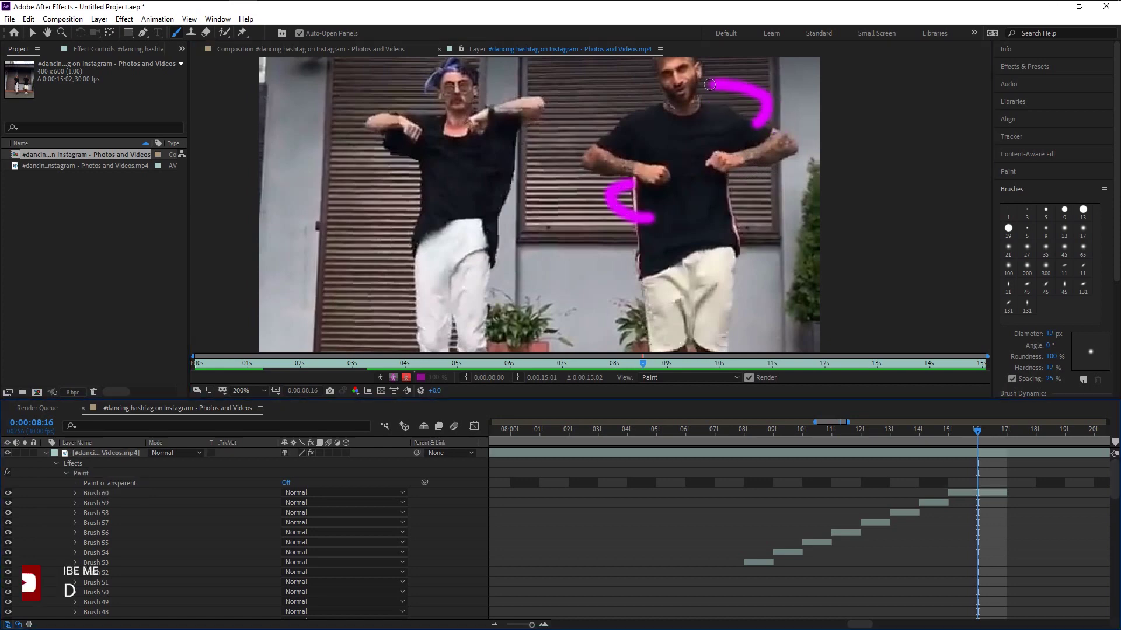
pyautogui.press('pagedown')
pyautogui.moveTo(656, 182); pyautogui.dragTo(639, 143)
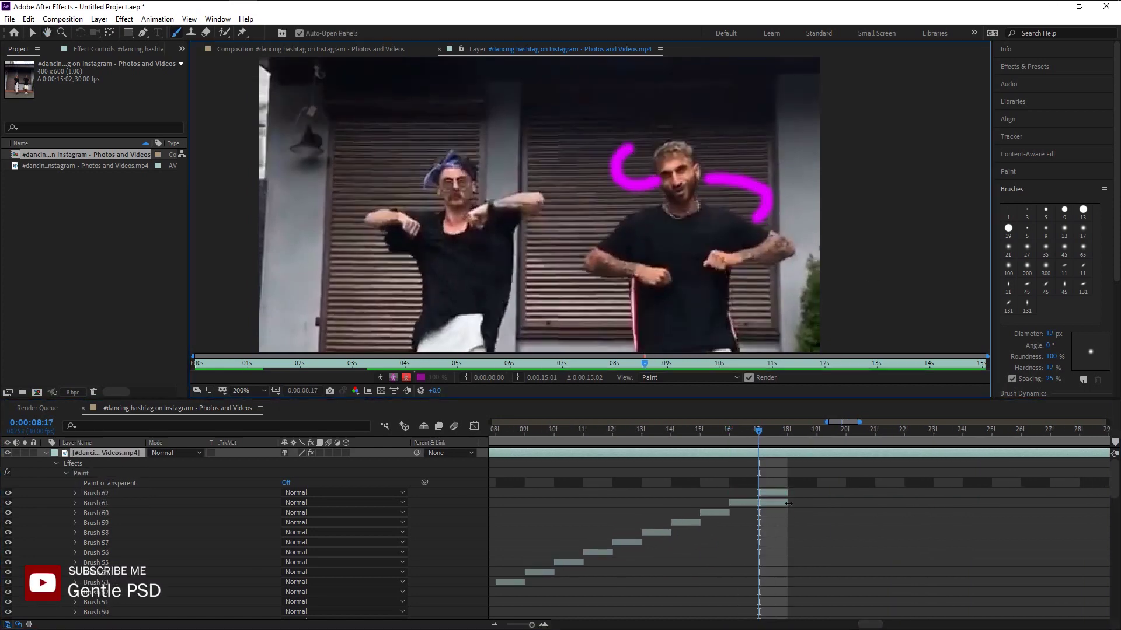
pyautogui.moveTo(787, 502); pyautogui.dragTo(758, 503)
pyautogui.press('pagedown')
pyautogui.moveTo(639, 143); pyautogui.dragTo(706, 164)
pyautogui.moveTo(817, 503); pyautogui.dragTo(787, 502)
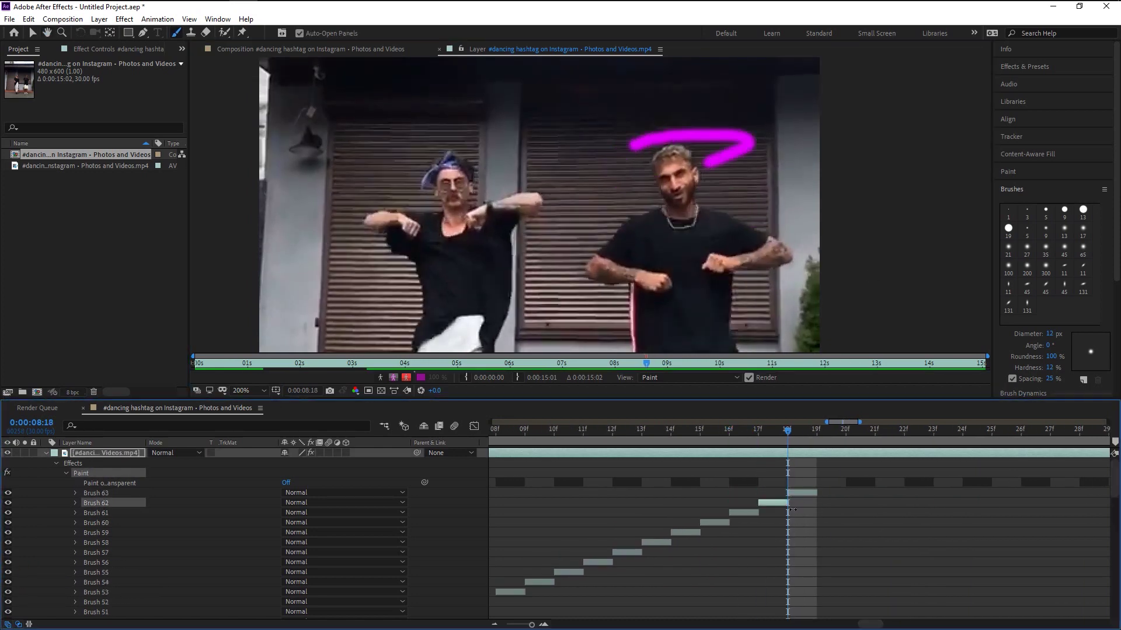
pyautogui.press('pagedown')
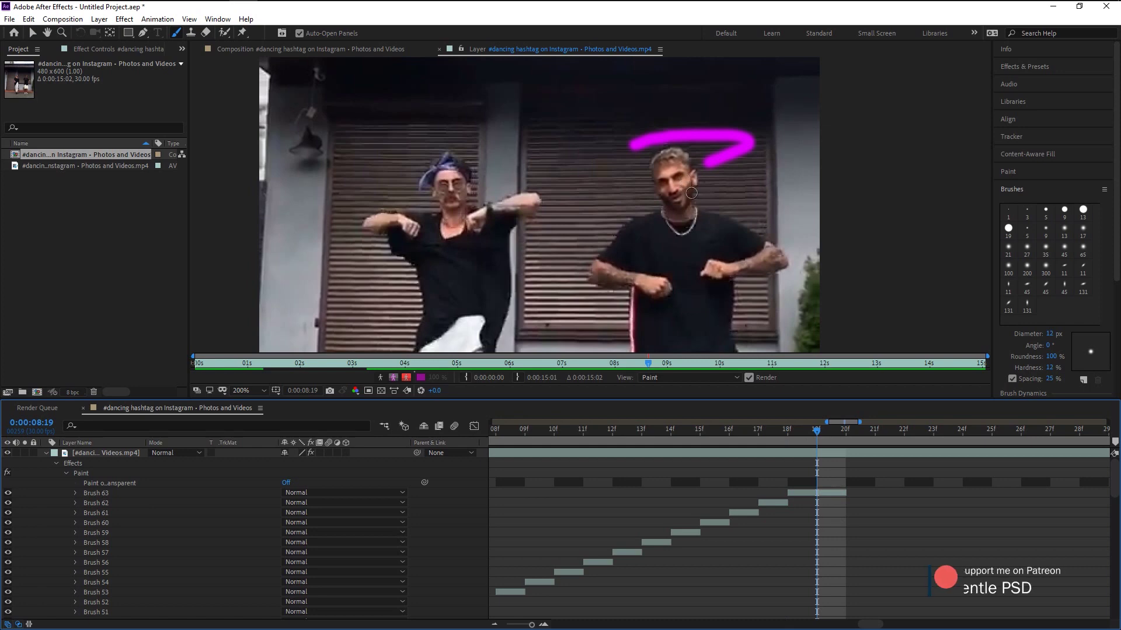
# Switch to the 5 px brush and paint an X over the right man's eyes
pyautogui.scroll(2, 681, 182)
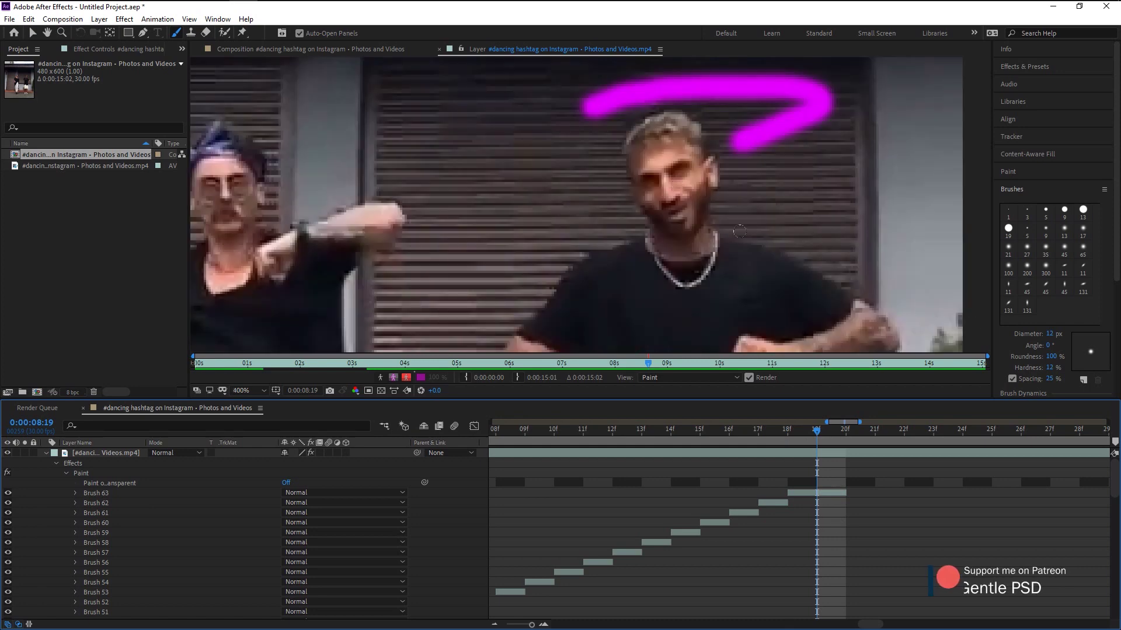
pyautogui.click(1030, 253)
pyautogui.click(1027, 228)
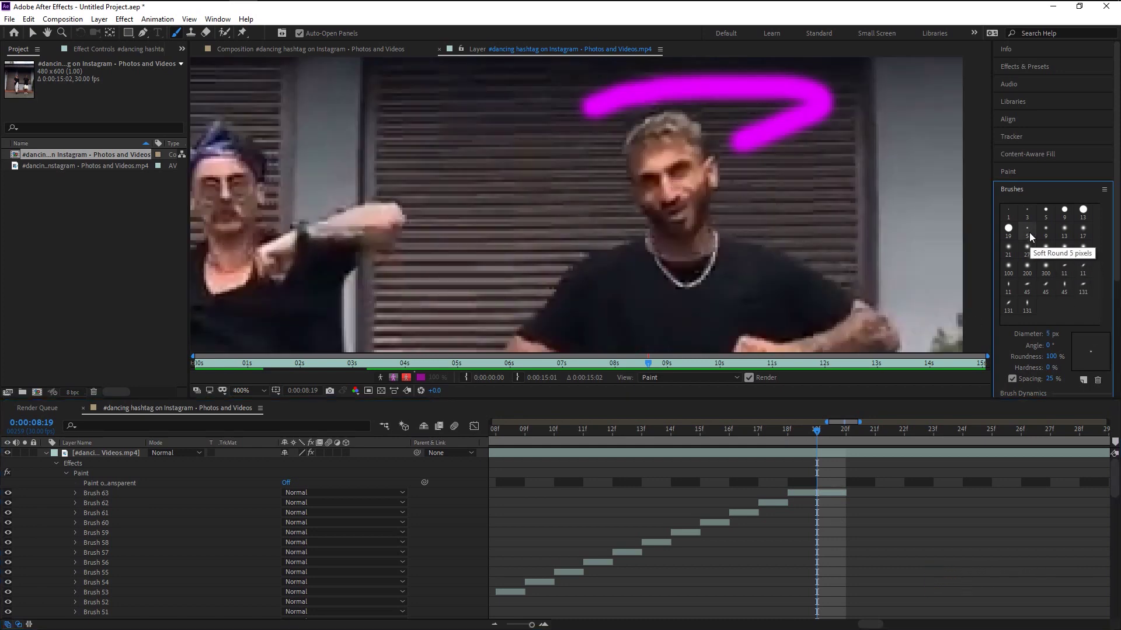
pyautogui.moveTo(686, 161)
pyautogui.mouseDown()
pyautogui.moveTo(677, 192)
pyautogui.moveTo(673, 184)
pyautogui.moveTo(670, 165)
pyautogui.moveTo(698, 182)
pyautogui.moveTo(657, 176)
pyautogui.moveTo(648, 213)
pyautogui.mouseUp()
pyautogui.click(638, 176)
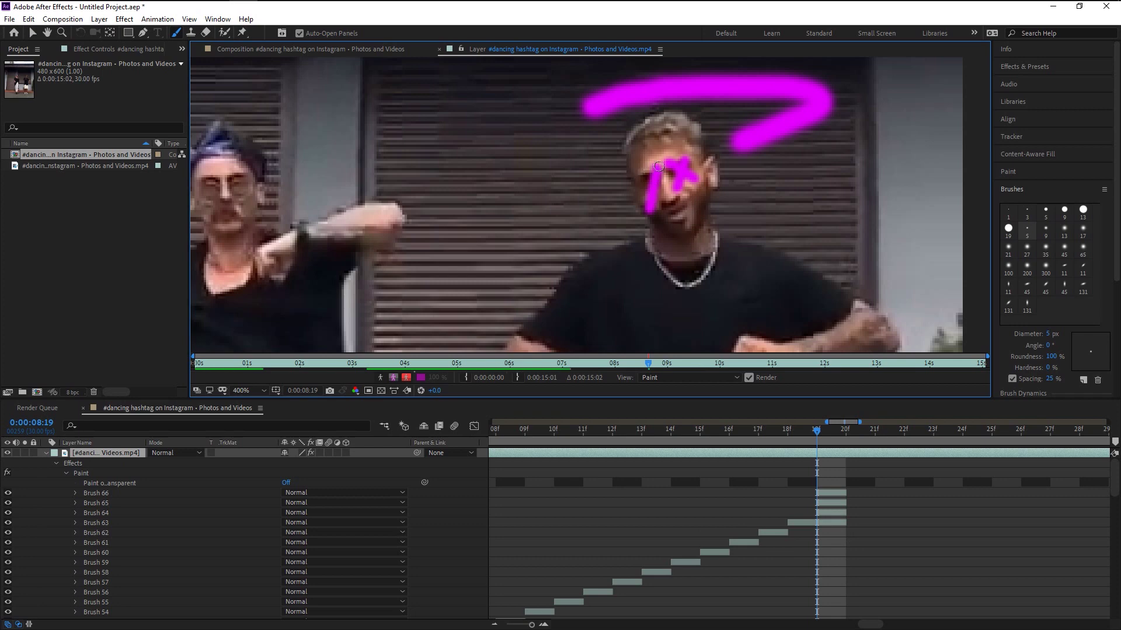
pyautogui.hotkey('ctrl', 'z')
pyautogui.moveTo(660, 162); pyautogui.dragTo(637, 206)
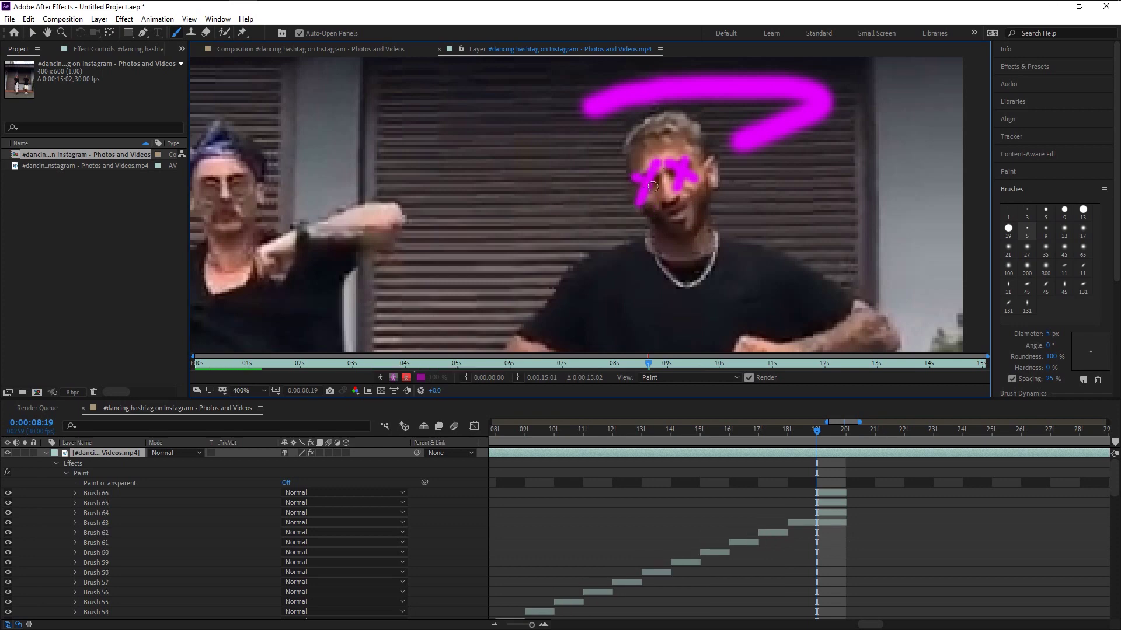
pyautogui.click(670, 212)
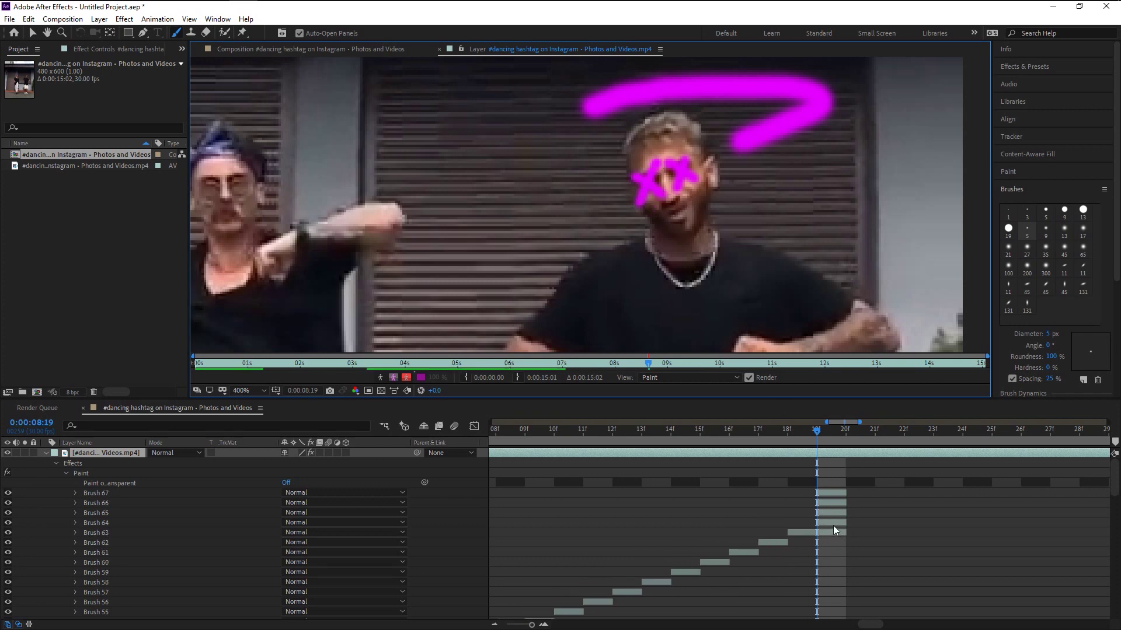
# Paint X strokes over the eyes on frames 20f and 21f
pyautogui.press('pagedown')
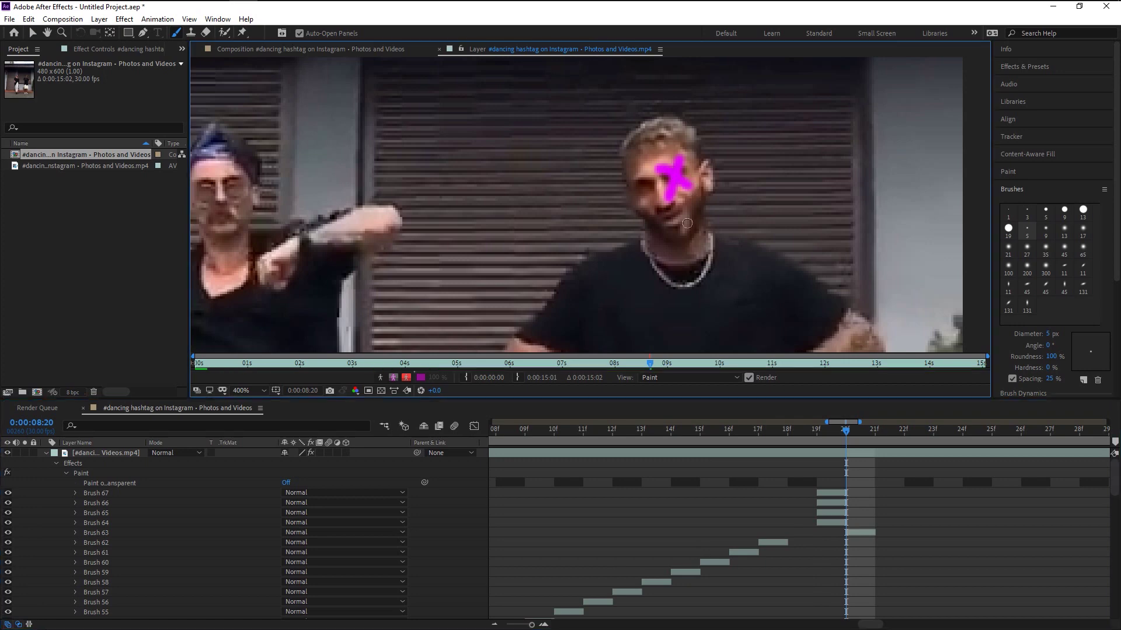
pyautogui.click(687, 223)
pyautogui.moveTo(649, 173)
pyautogui.mouseDown()
pyautogui.moveTo(644, 207)
pyautogui.moveTo(646, 191)
pyautogui.moveTo(680, 199)
pyautogui.mouseUp()
pyautogui.press('pagedown')
pyautogui.moveTo(683, 166); pyautogui.dragTo(654, 216)
pyautogui.moveTo(688, 169); pyautogui.dragTo(700, 210)
# Paint X marks over the eyes on frames 22f and 23f
pyautogui.press('pagedown')
pyautogui.moveTo(659, 166); pyautogui.dragTo(671, 205)
pyautogui.moveTo(680, 172)
pyautogui.mouseDown()
pyautogui.moveTo(654, 202)
pyautogui.moveTo(671, 181)
pyautogui.mouseUp()
pyautogui.moveTo(642, 181); pyautogui.dragTo(636, 219)
pyautogui.press('pagedown')
pyautogui.moveTo(651, 167); pyautogui.dragTo(665, 198)
pyautogui.moveTo(672, 169)
pyautogui.mouseDown()
pyautogui.moveTo(648, 202)
pyautogui.moveTo(666, 187)
pyautogui.moveTo(647, 225)
pyautogui.moveTo(671, 199)
pyautogui.moveTo(592, 207)
pyautogui.mouseUp()
pyautogui.click(960, 433)
pyautogui.click(642, 245)
pyautogui.scroll(-4, 642, 246)
pyautogui.press(';')
pyautogui.press(';')
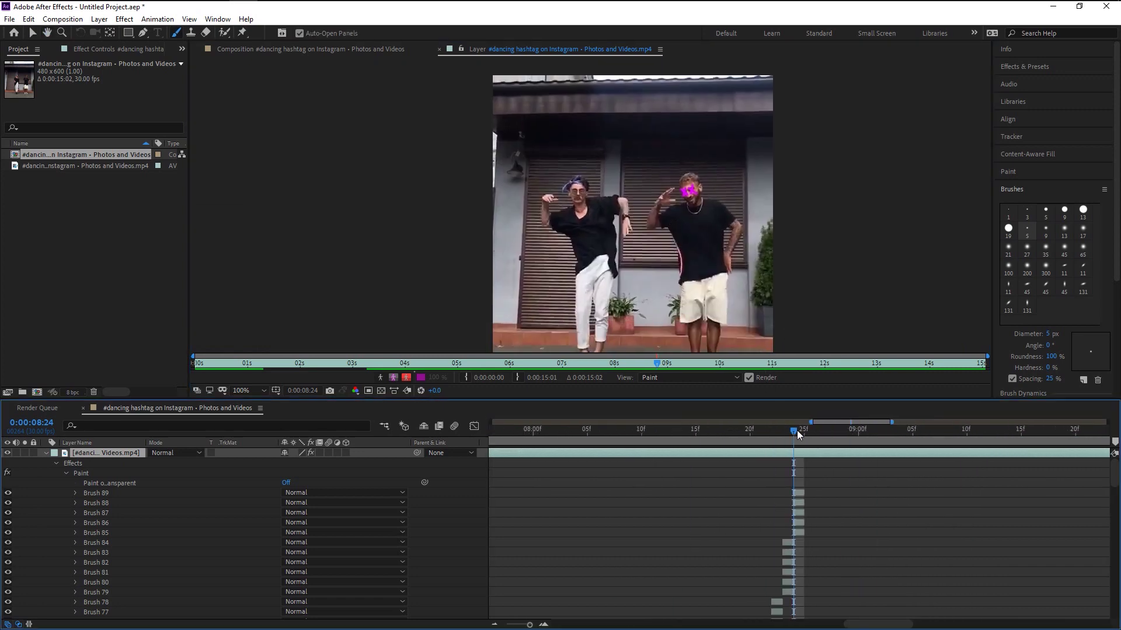
pyautogui.moveTo(797, 430)
pyautogui.mouseDown()
pyautogui.moveTo(1074, 451)
pyautogui.moveTo(1008, 467)
pyautogui.mouseUp()
pyautogui.press(';')
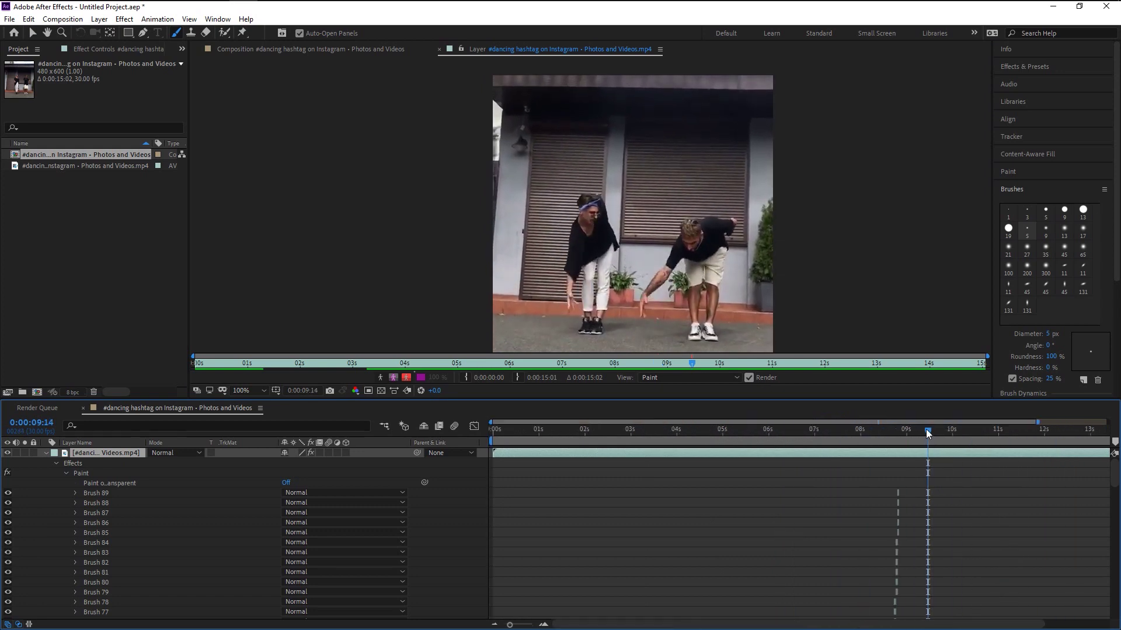
pyautogui.moveTo(928, 433); pyautogui.dragTo(901, 425)
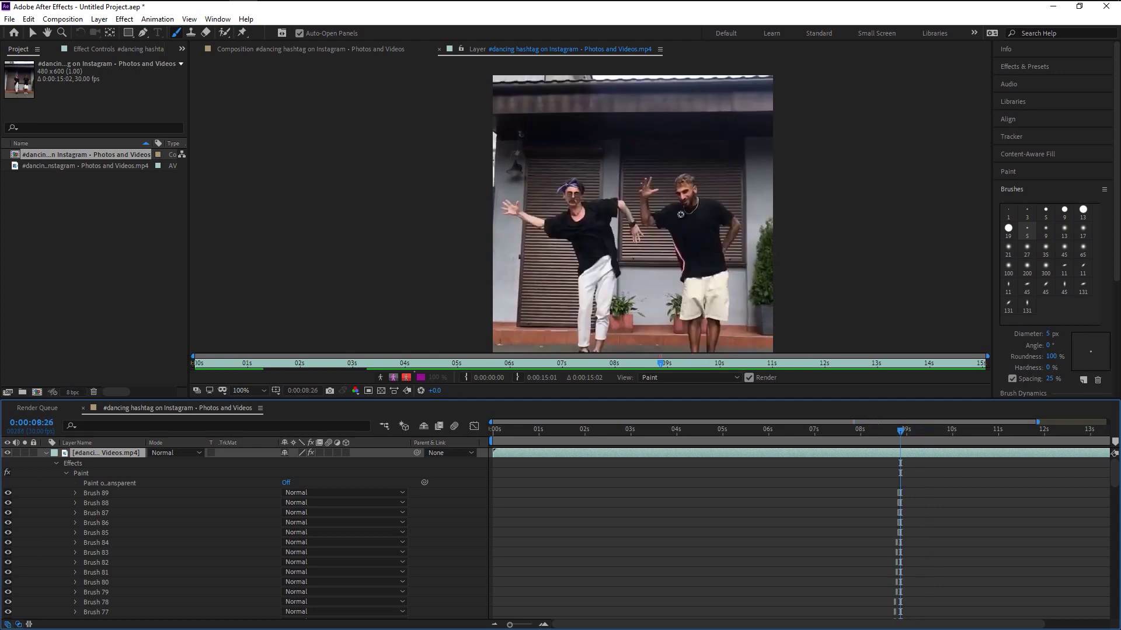
# Set the paint colour to yellow FFEA00 and the 35 px brush hardness to 68%
pyautogui.scroll(1, 660, 198)
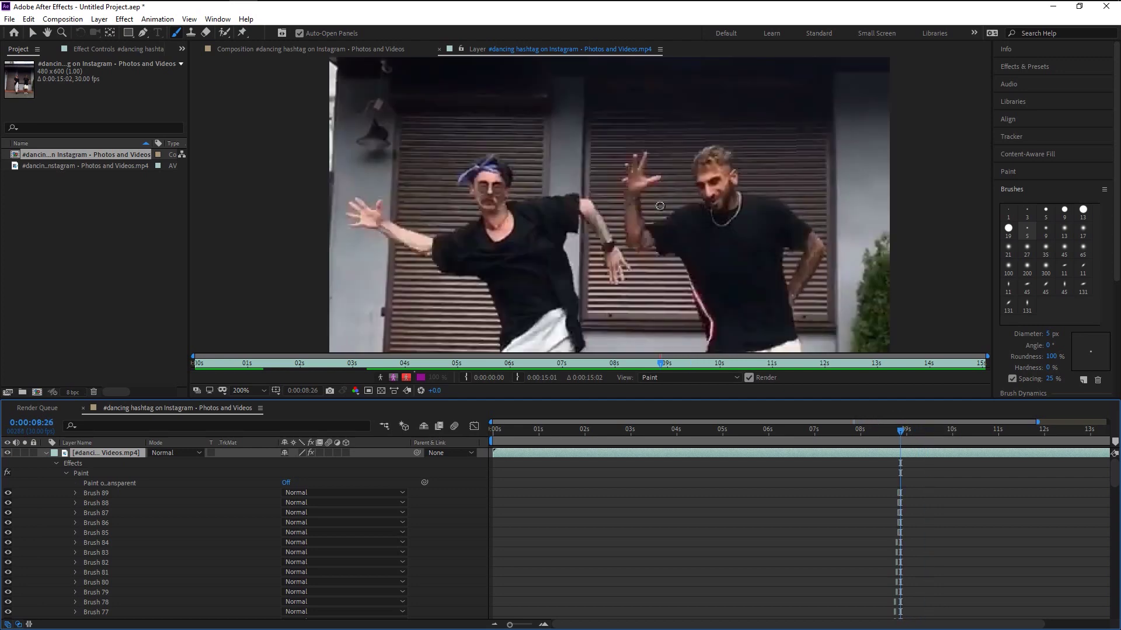
pyautogui.click(1008, 171)
pyautogui.click(1092, 193)
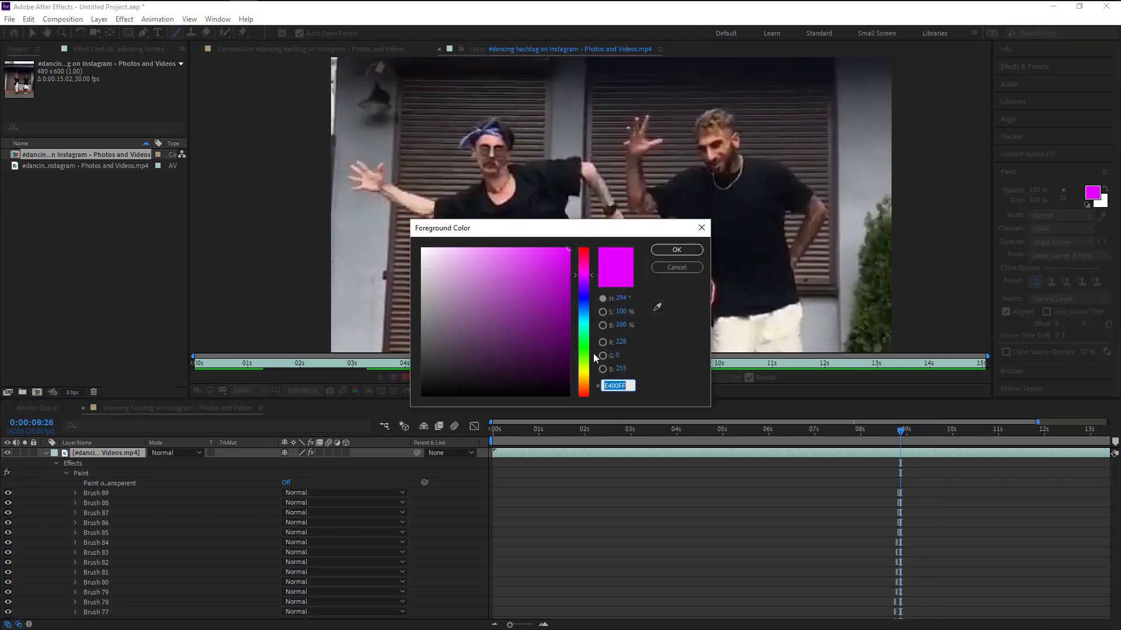
pyautogui.click(584, 376)
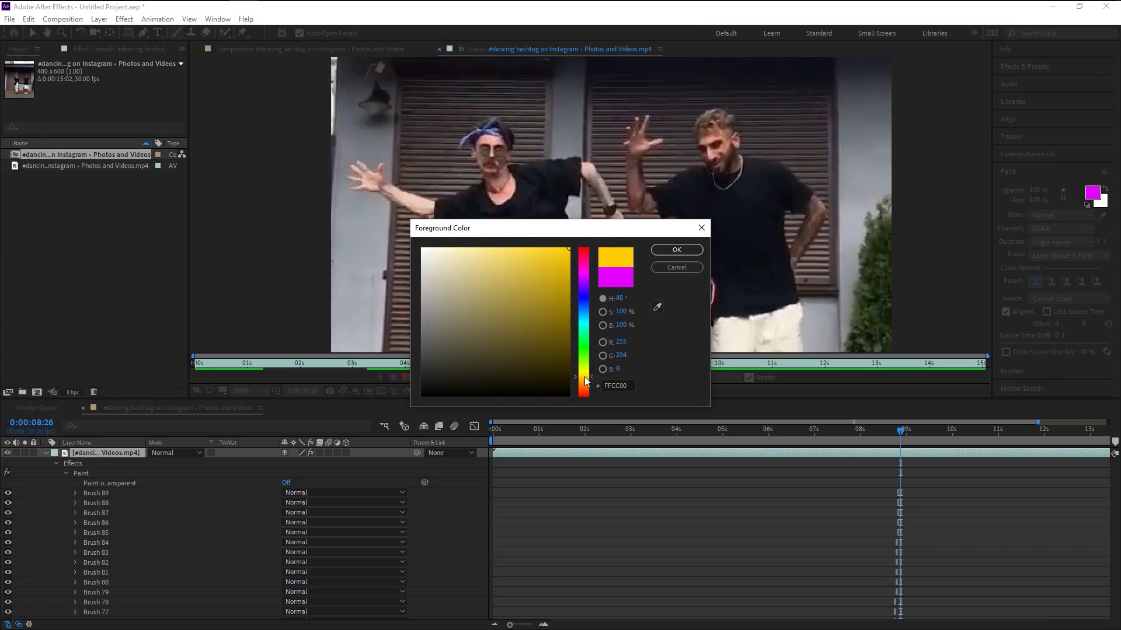
pyautogui.click(676, 250)
pyautogui.click(1021, 189)
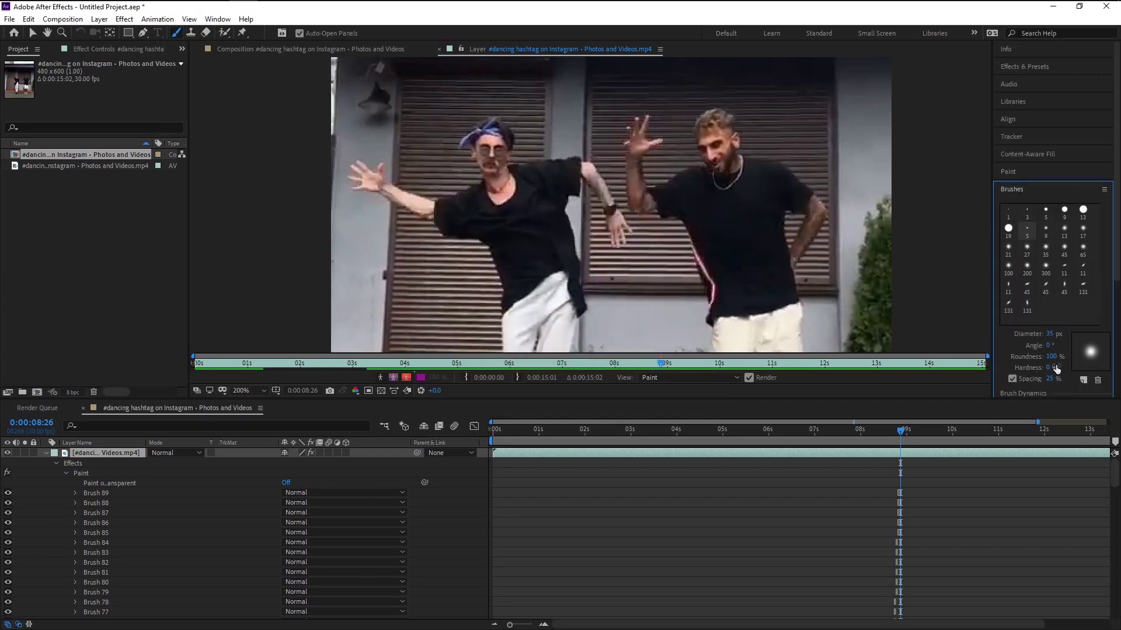
pyautogui.moveTo(1049, 368); pyautogui.dragTo(1094, 370)
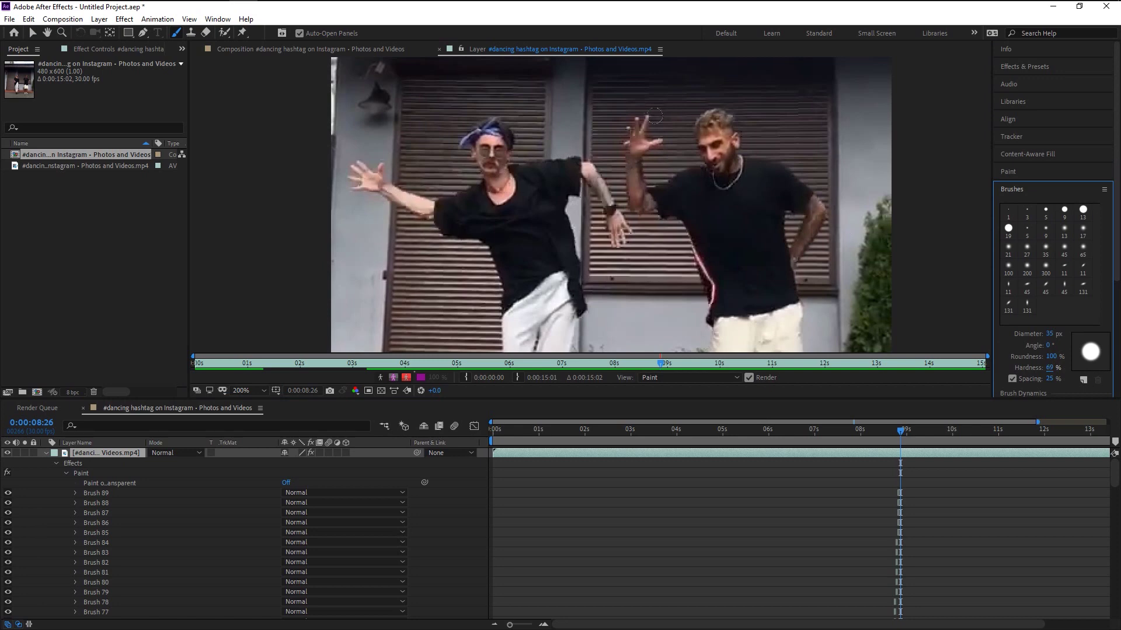
# Paint yellow dots on the raised hand frame by frame starting at 0:00:08:26
pyautogui.click(646, 140)
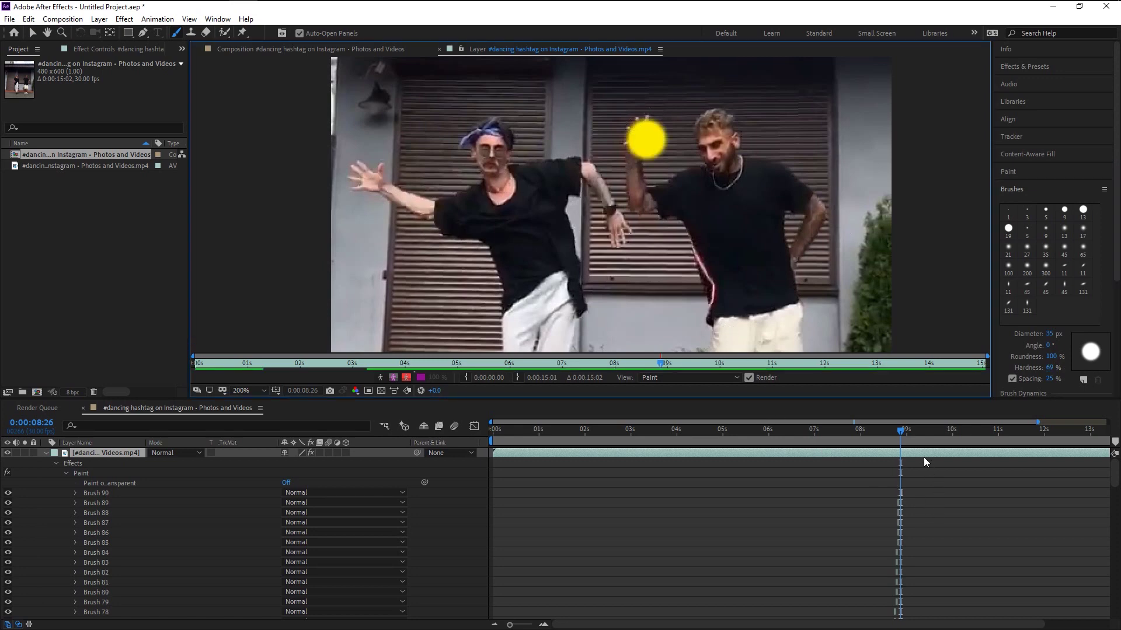
pyautogui.hotkey('ctrl', 'z')
pyautogui.hotkey('ctrl', 'shift', 'z')
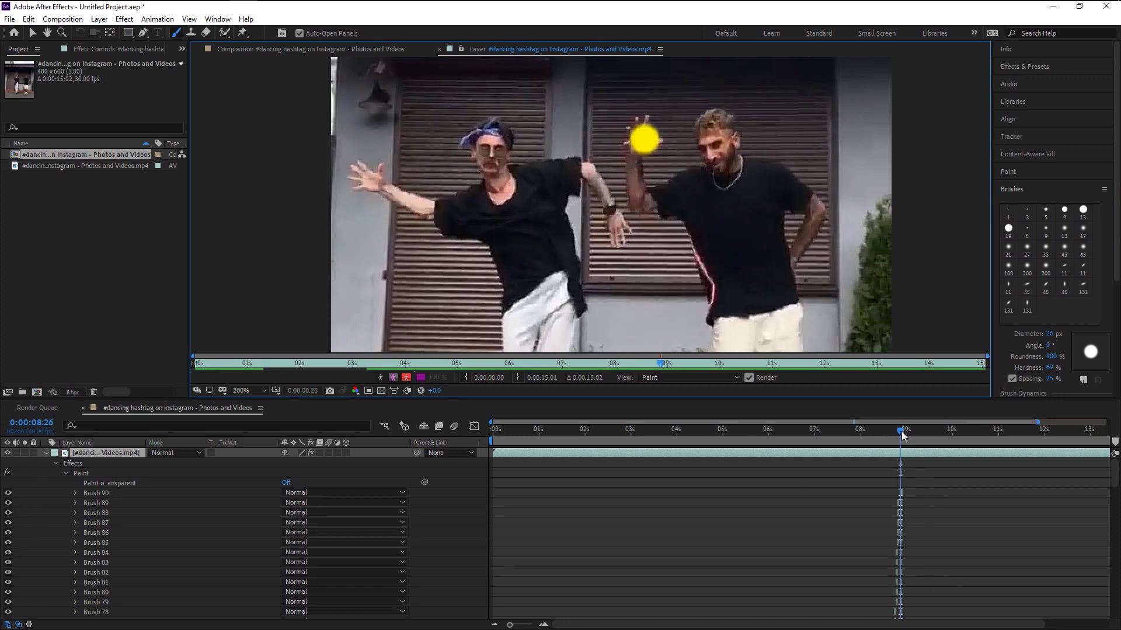
pyautogui.moveTo(902, 435); pyautogui.dragTo(903, 435)
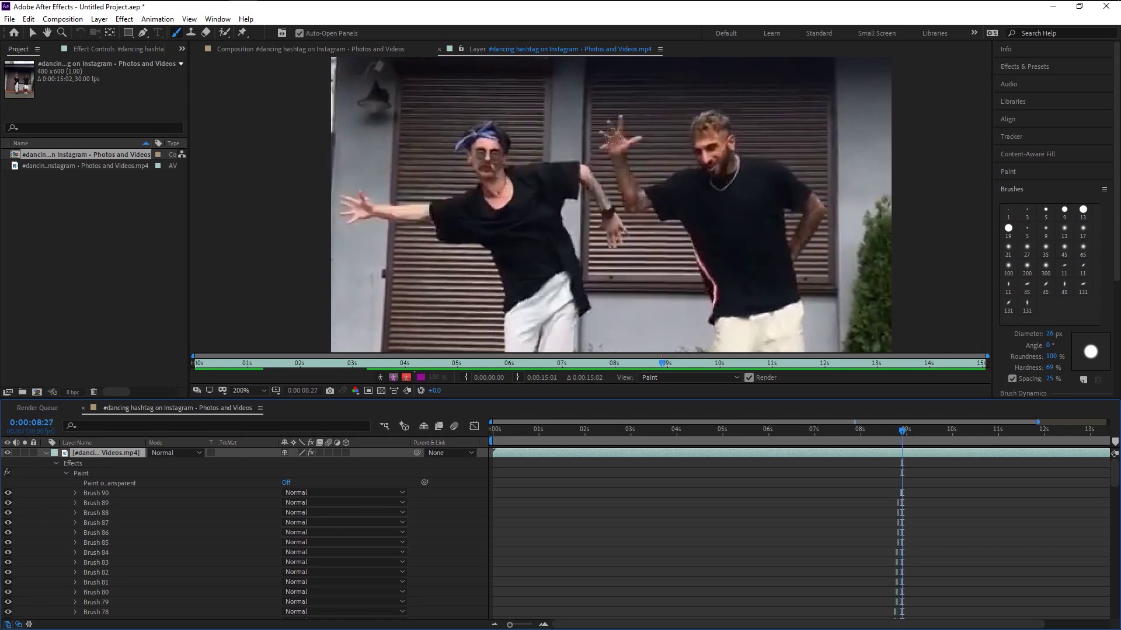
pyautogui.click(619, 144)
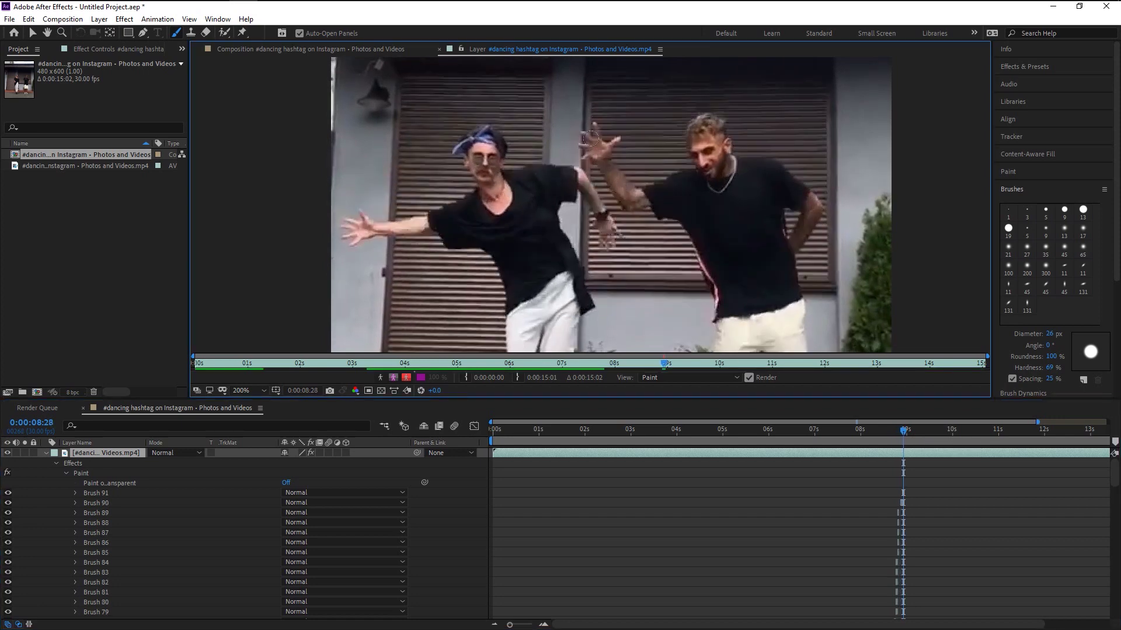
pyautogui.click(598, 146)
pyautogui.press('pagedown')
pyautogui.click(585, 163)
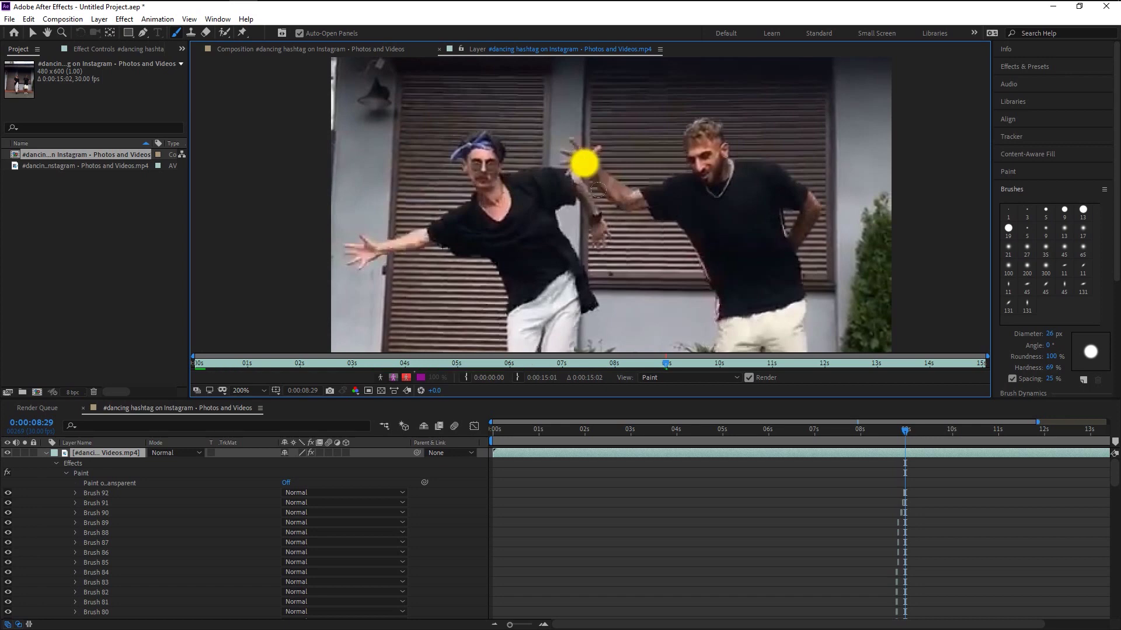
pyautogui.press('pagedown')
pyautogui.click(569, 172)
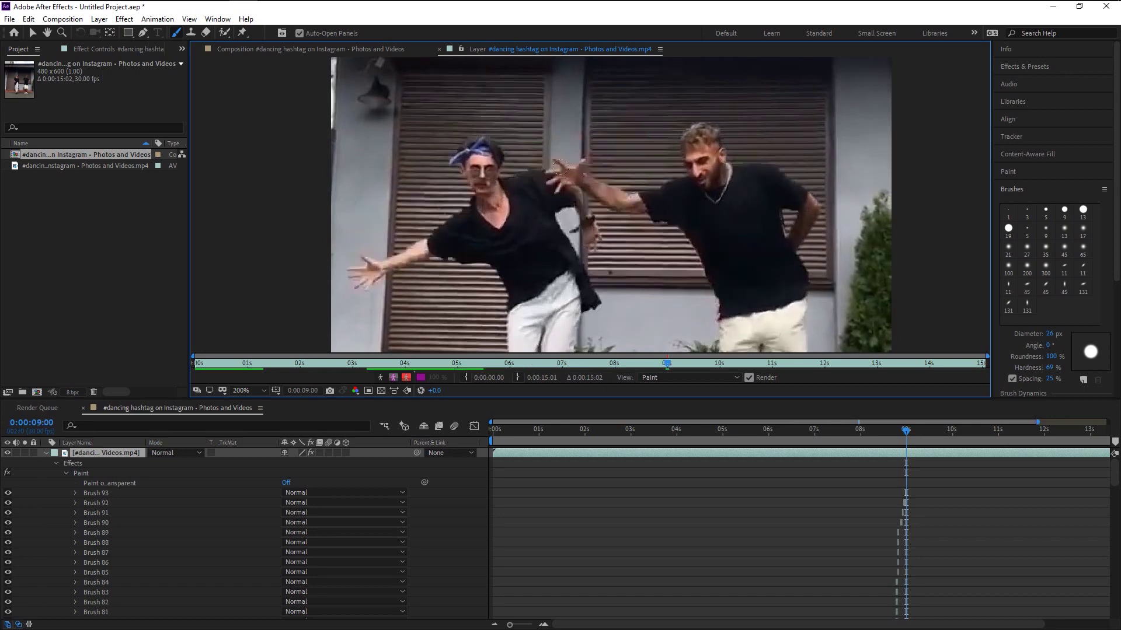
pyautogui.click(562, 170)
# Continue one yellow dot per frame as the hand moves downward
pyautogui.press('pagedown')
pyautogui.click(559, 197)
pyautogui.press('pagedown')
pyautogui.click(557, 217)
pyautogui.press('pagedown')
pyautogui.click(560, 230)
pyautogui.press('pagedown')
pyautogui.click(561, 256)
pyautogui.press('pagedown')
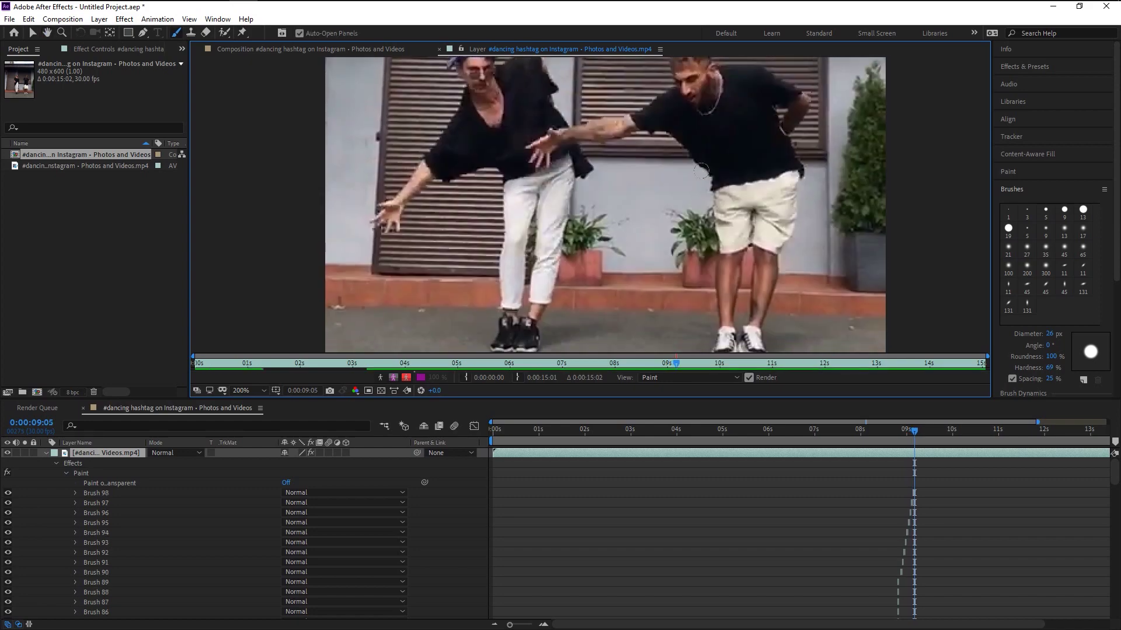
# Keep dotting the hand frame by frame as it sweeps right across the frame
pyautogui.press('pagedown')
pyautogui.click(550, 150)
pyautogui.press('pagedown')
pyautogui.click(568, 188)
pyautogui.press('pagedown')
pyautogui.click(570, 197)
pyautogui.press('pagedown')
pyautogui.click(596, 228)
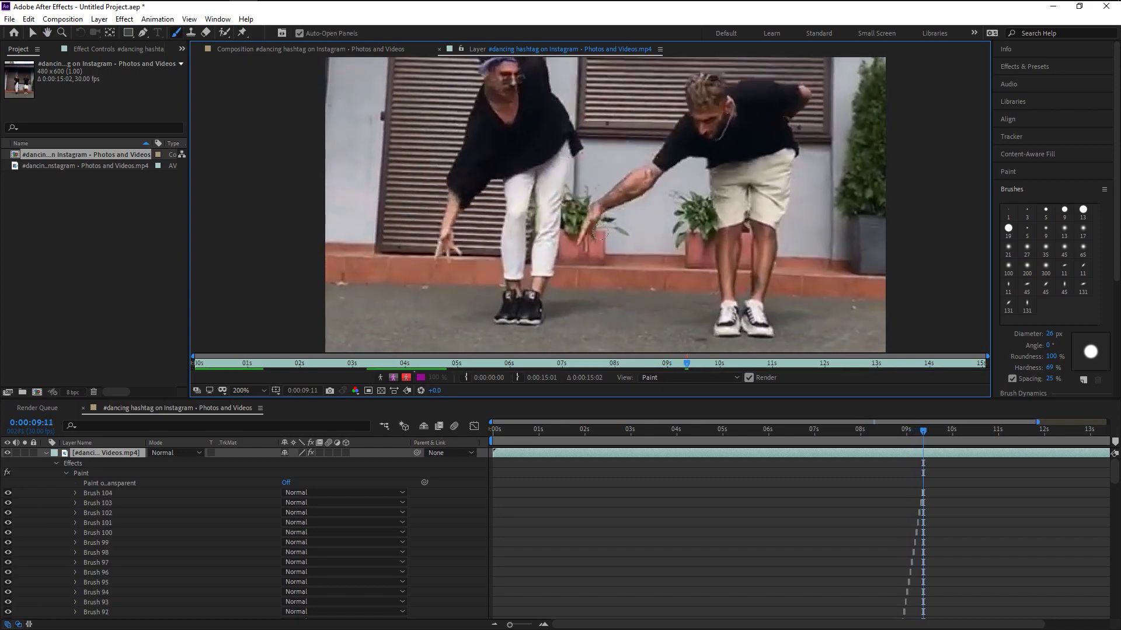
pyautogui.click(643, 257)
pyautogui.press('pagedown')
pyautogui.press('pagedown')
pyautogui.press('pagedown')
pyautogui.press('pagedown')
pyautogui.click(706, 271)
pyautogui.press('pagedown')
pyautogui.press('pagedown')
pyautogui.press('pagedown')
pyautogui.click(769, 272)
pyautogui.press('pagedown')
pyautogui.press('pagedown')
pyautogui.press('pagedown')
pyautogui.press('pagedown')
pyautogui.click(816, 245)
pyautogui.press('pagedown')
pyautogui.press('pagedown')
pyautogui.press('pagedown')
pyautogui.press('pagedown')
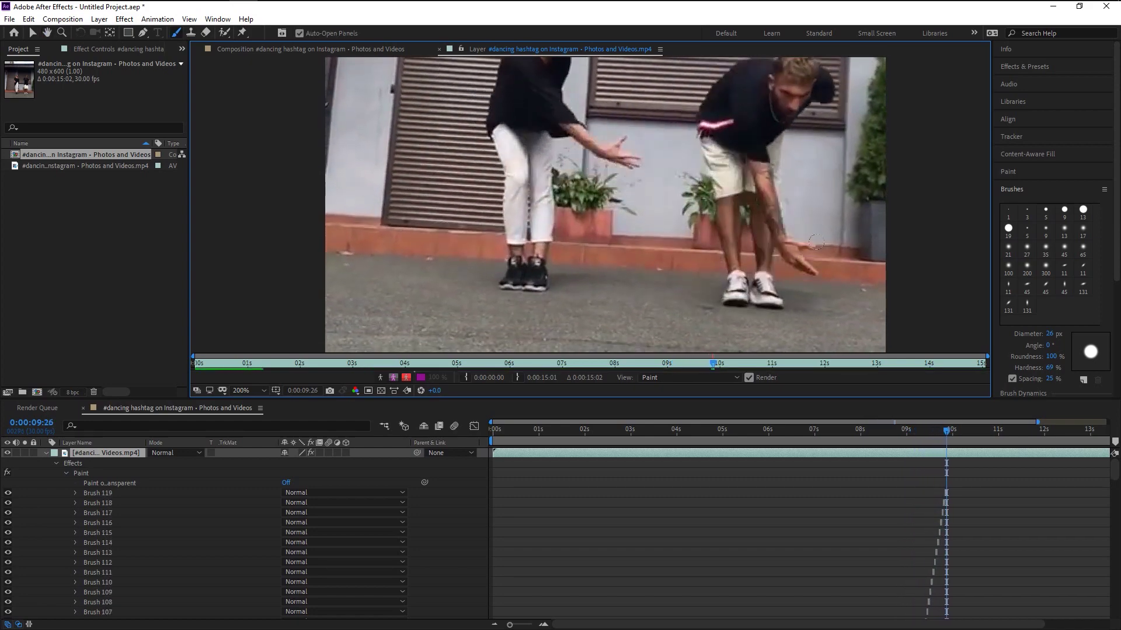
# Follow the hand up beside the tree with yellow dots through 0:00:10:14, reaching Brush 137
pyautogui.press('pagedown')
pyautogui.press('pagedown')
pyautogui.click(848, 227)
pyautogui.press('pagedown')
pyautogui.press('pagedown')
pyautogui.click(863, 210)
pyautogui.press('pagedown')
pyautogui.press('pagedown')
pyautogui.press('pagedown')
pyautogui.click(871, 159)
pyautogui.press('pagedown')
pyautogui.press('pagedown')
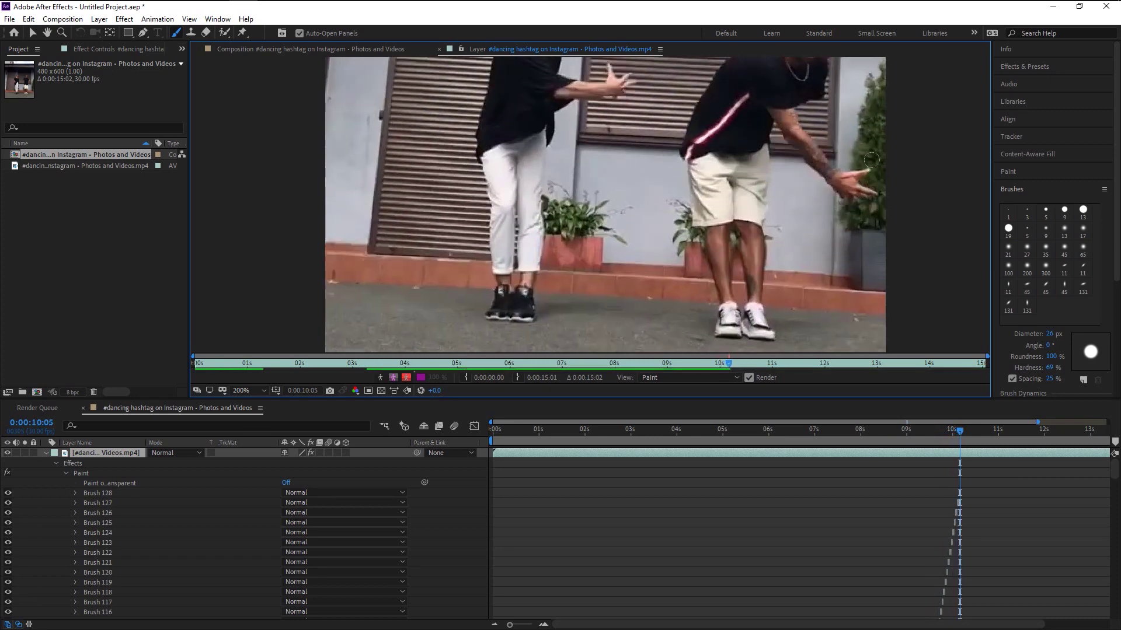
pyautogui.click(872, 152)
pyautogui.press('pagedown')
pyautogui.click(873, 146)
pyautogui.press('pagedown')
pyautogui.press('pagedown')
pyautogui.click(873, 131)
pyautogui.press('pagedown')
pyautogui.press('pagedown')
pyautogui.click(866, 116)
pyautogui.press('pagedown')
pyautogui.press('pagedown')
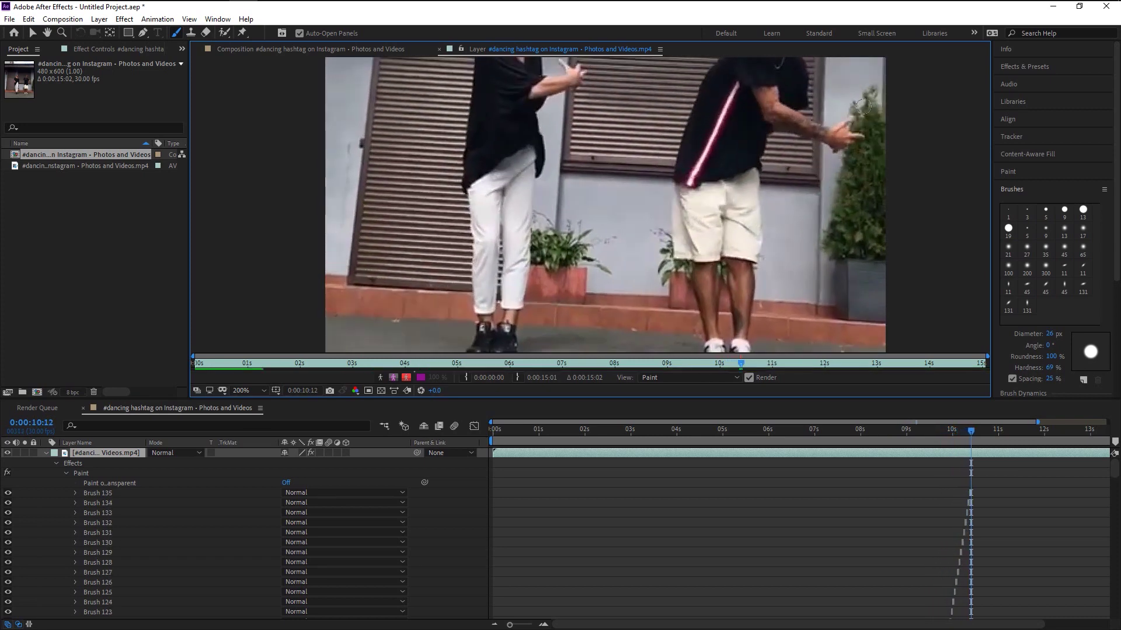
pyautogui.click(864, 117)
pyautogui.press('pagedown')
pyautogui.click(859, 115)
pyautogui.press('pagedown')
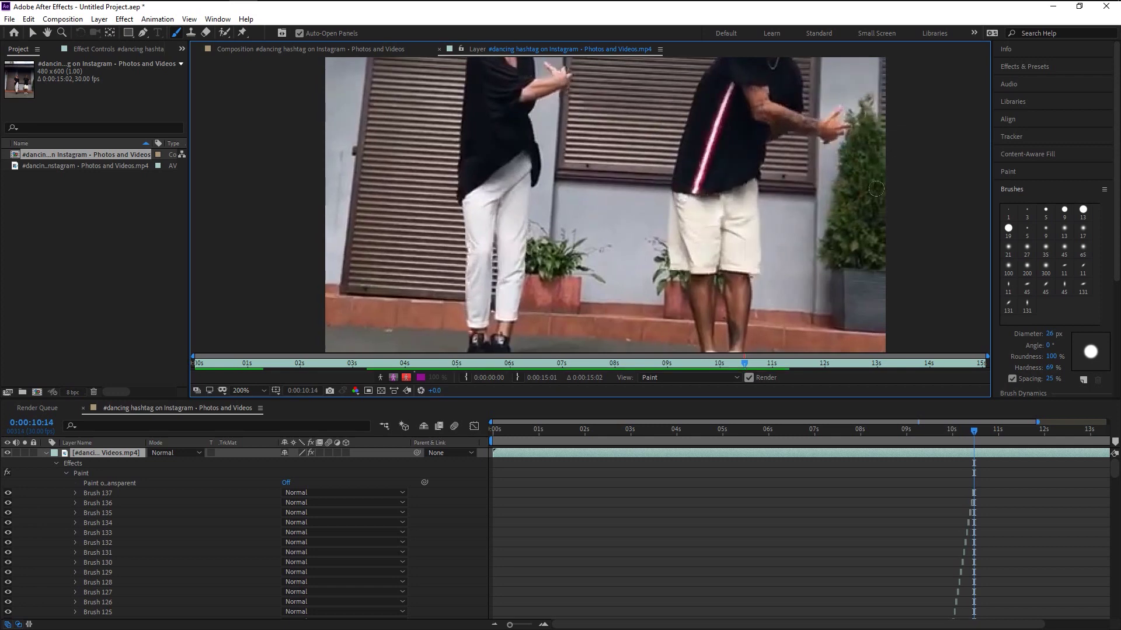
pyautogui.scroll(5, 907, 529)
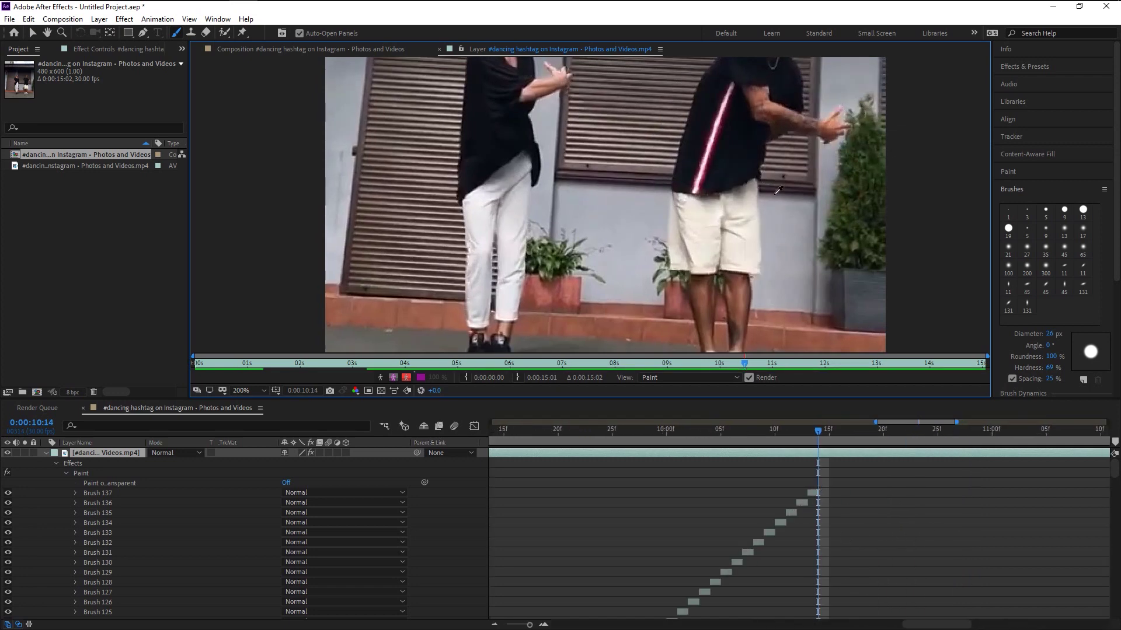
# Play back the layer at 100% to review the painted dots, then stop
pyautogui.scroll(-1, 778, 189)
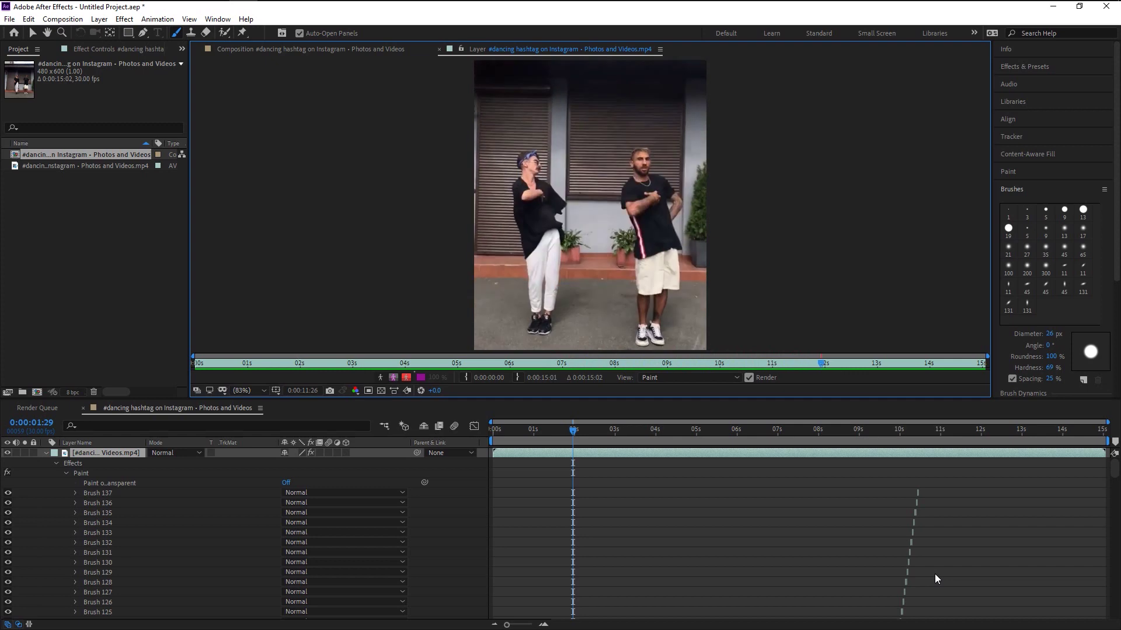
pyautogui.click(940, 559)
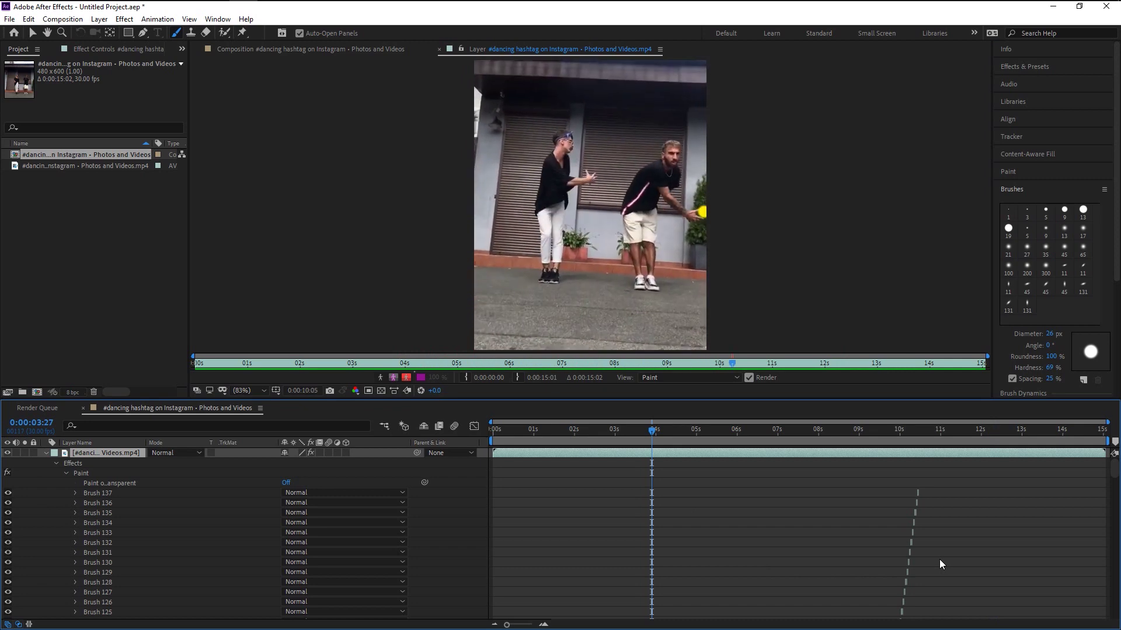
pyautogui.press('space')
# Return to 0:00:07:25 and paint a yellow dot (Brush 138) on the man's hand
pyautogui.moveTo(661, 429); pyautogui.dragTo(811, 445)
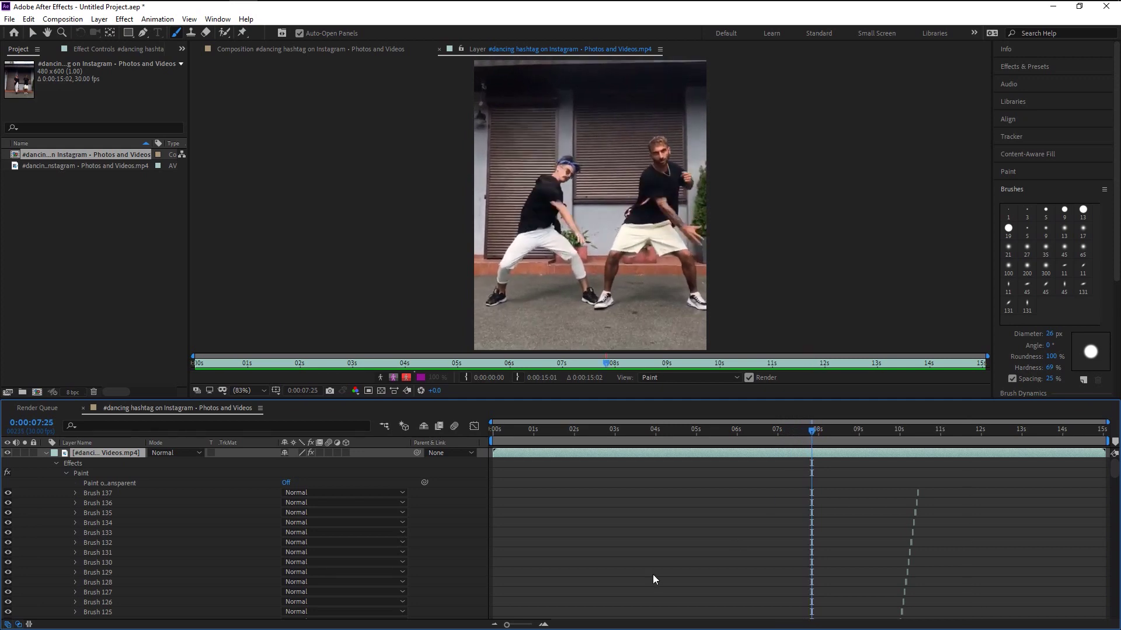
pyautogui.click(1008, 171)
pyautogui.click(702, 231)
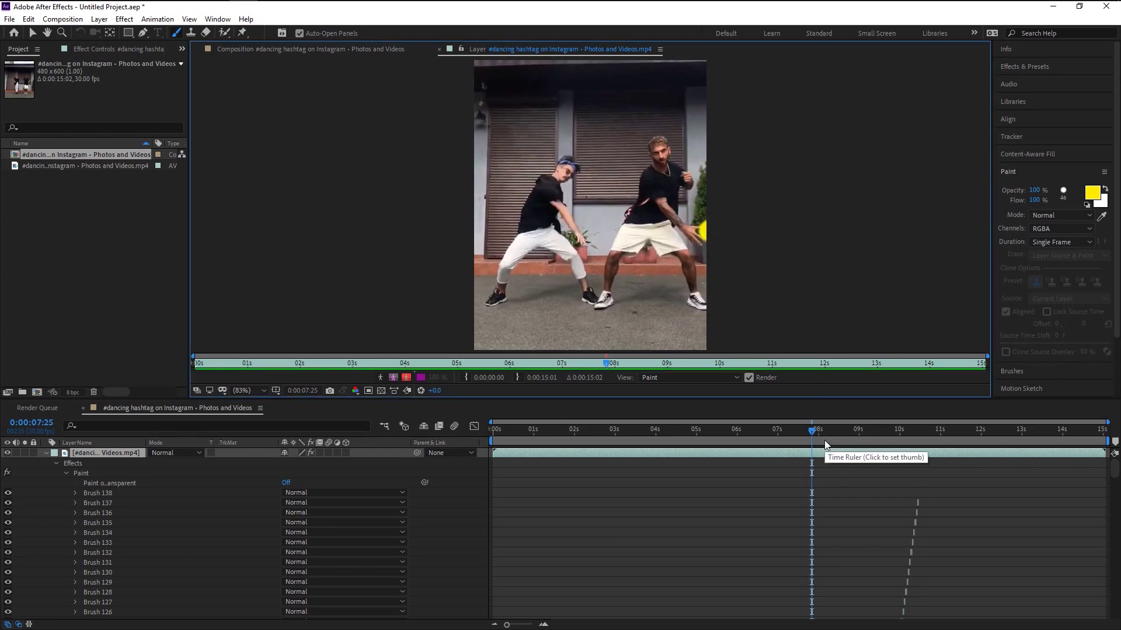
# Paint a yellow dot on the man's hand on each frame from 7:25 to 8:06
pyautogui.press('pagedown')
pyautogui.press('pagedown')
pyautogui.click(702, 230)
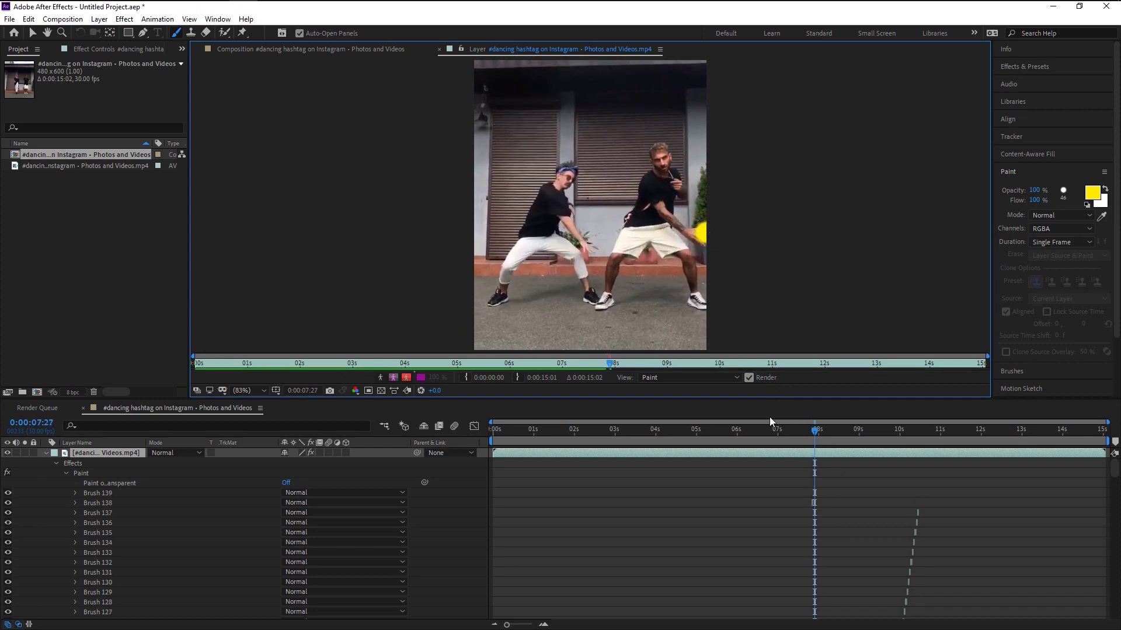
pyautogui.press('pageup')
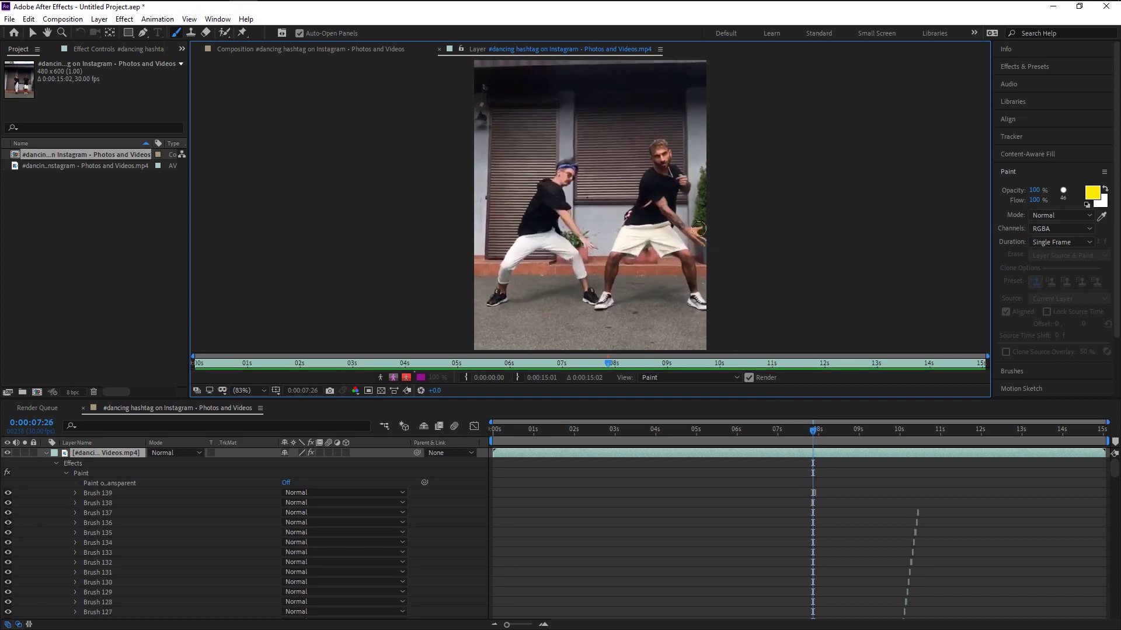
pyautogui.click(702, 226)
pyautogui.press('pagedown')
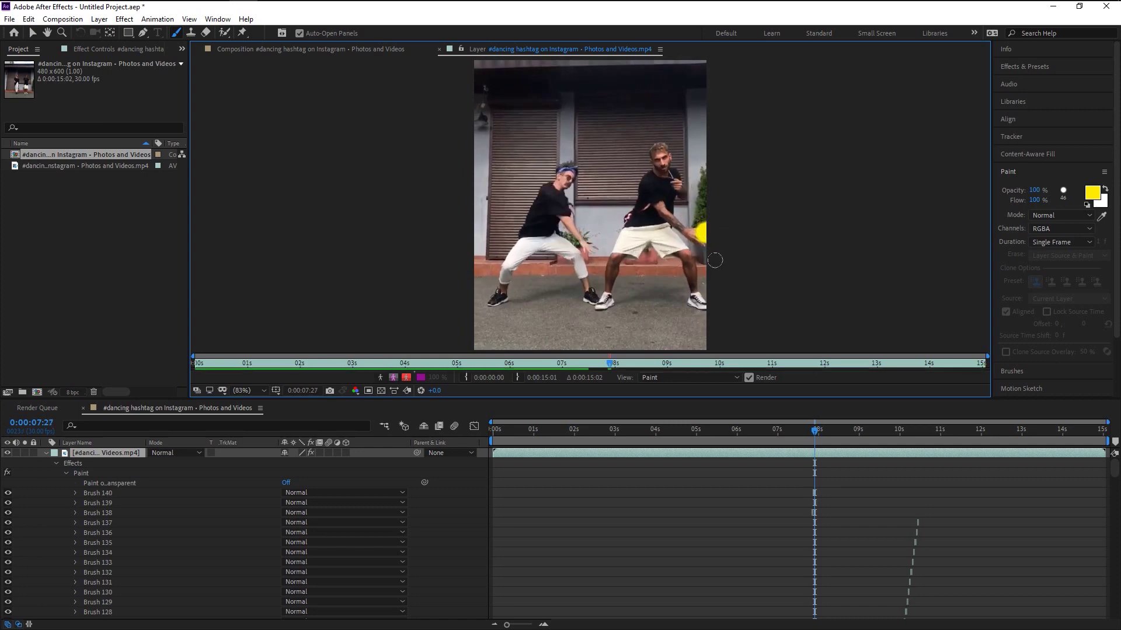
pyautogui.press('pagedown')
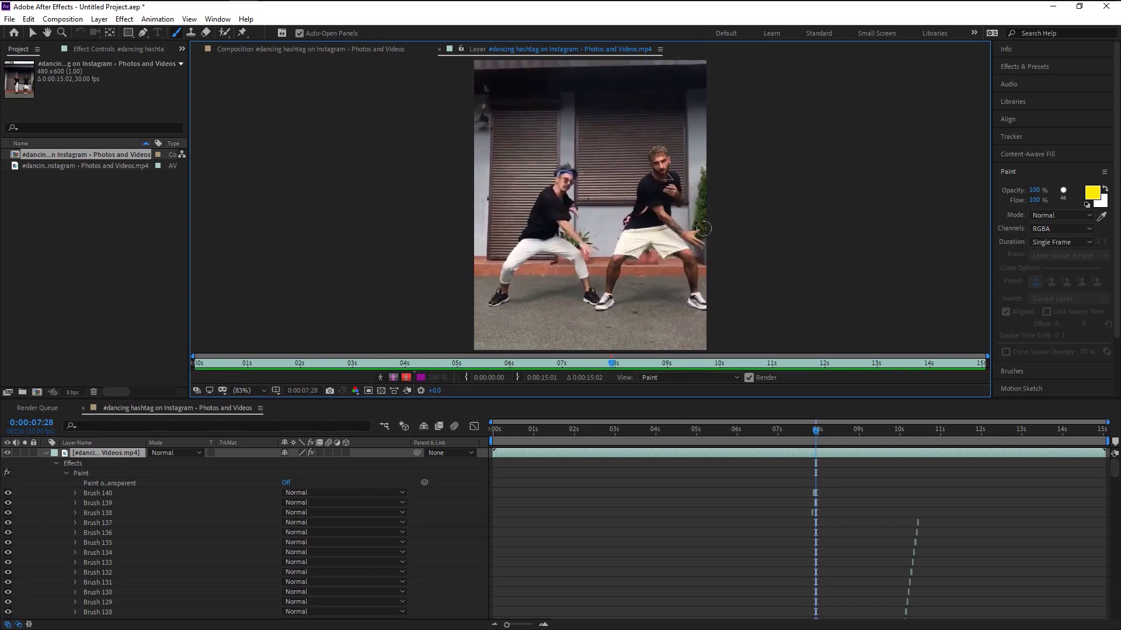
pyautogui.click(705, 230)
pyautogui.press('pagedown')
pyautogui.click(702, 234)
pyautogui.press('pagedown')
pyautogui.click(701, 235)
pyautogui.press('pagedown')
pyautogui.click(706, 240)
pyautogui.press('pagedown')
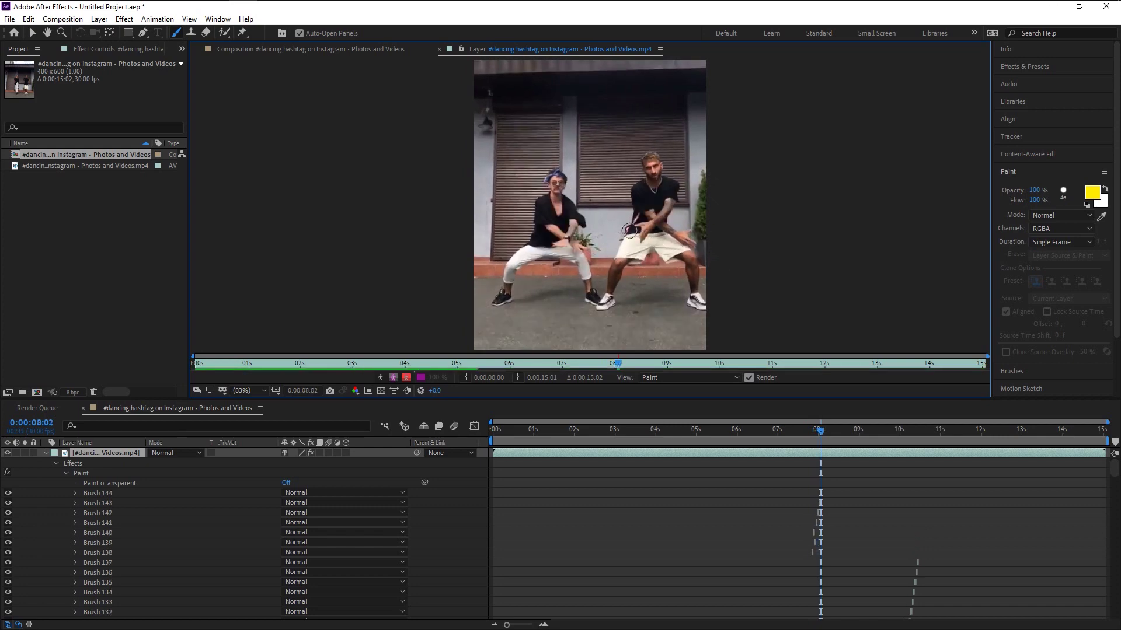
pyautogui.click(629, 230)
pyautogui.press('pagedown')
pyautogui.click(632, 251)
pyautogui.press('pagedown')
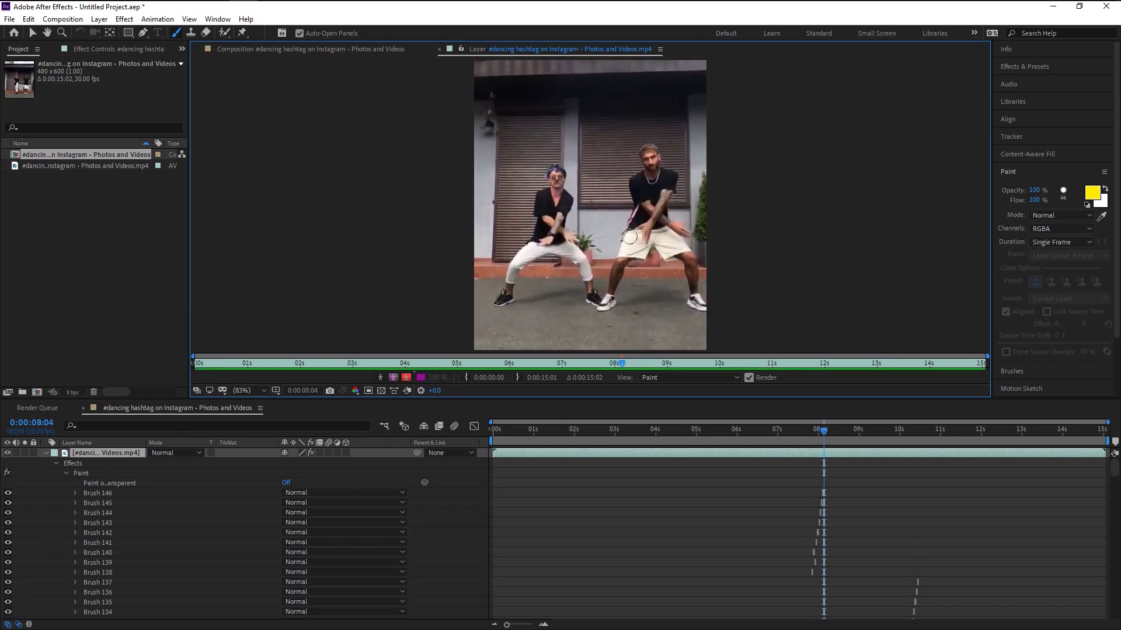
pyautogui.click(630, 237)
pyautogui.press('pagedown')
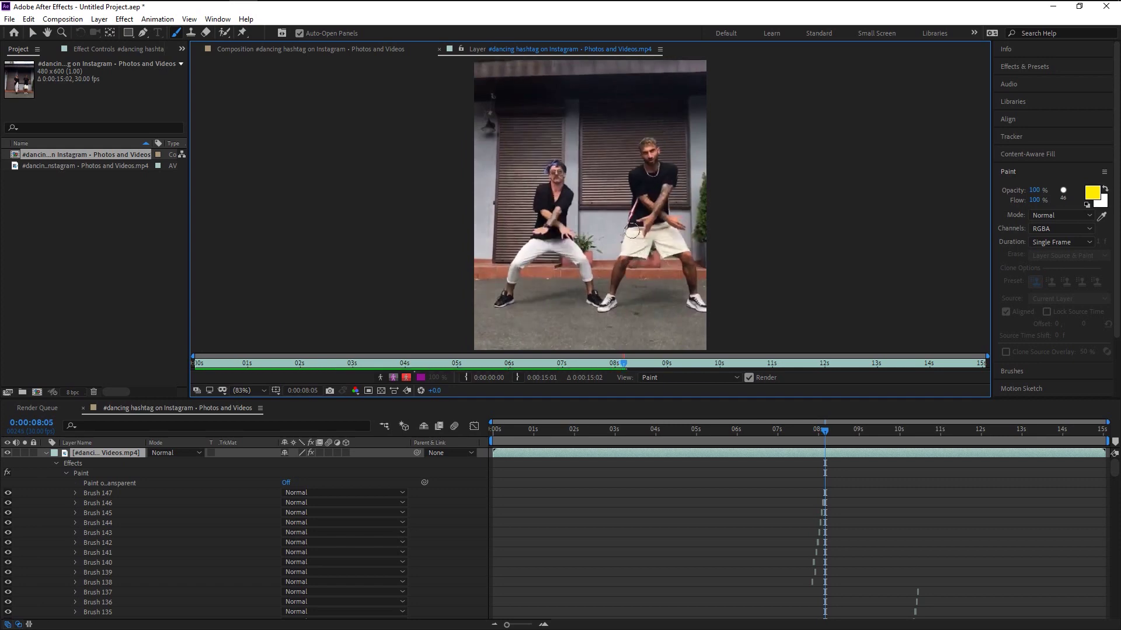
pyautogui.click(631, 231)
pyautogui.press('pagedown')
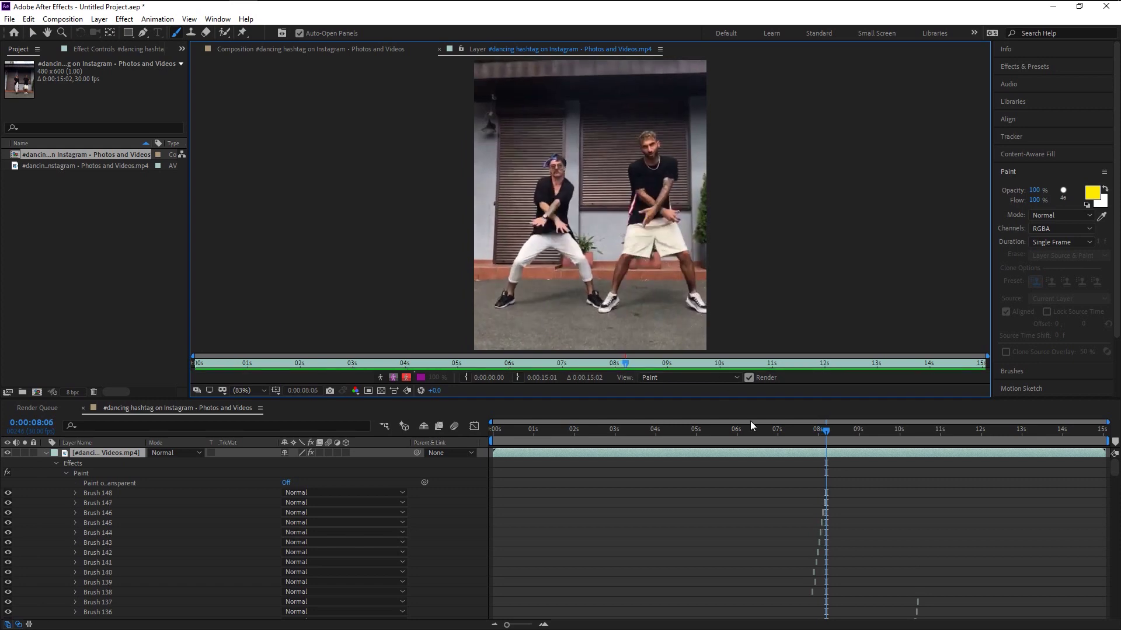
# Preview the painted strokes from 0:00:07:05
pyautogui.click(784, 430)
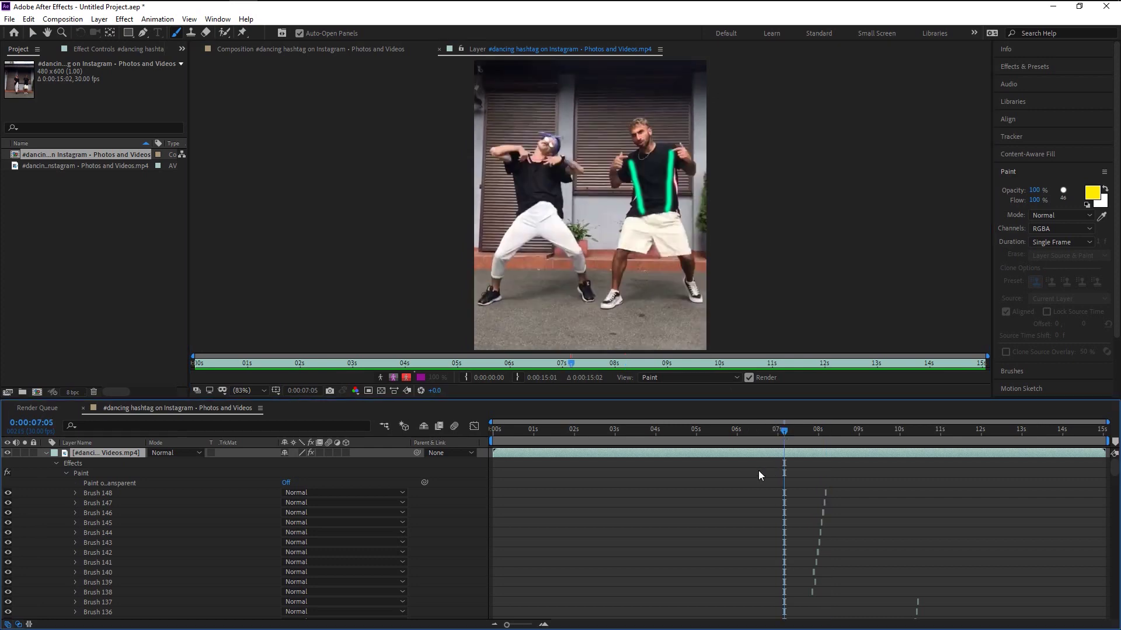
pyautogui.press('space')
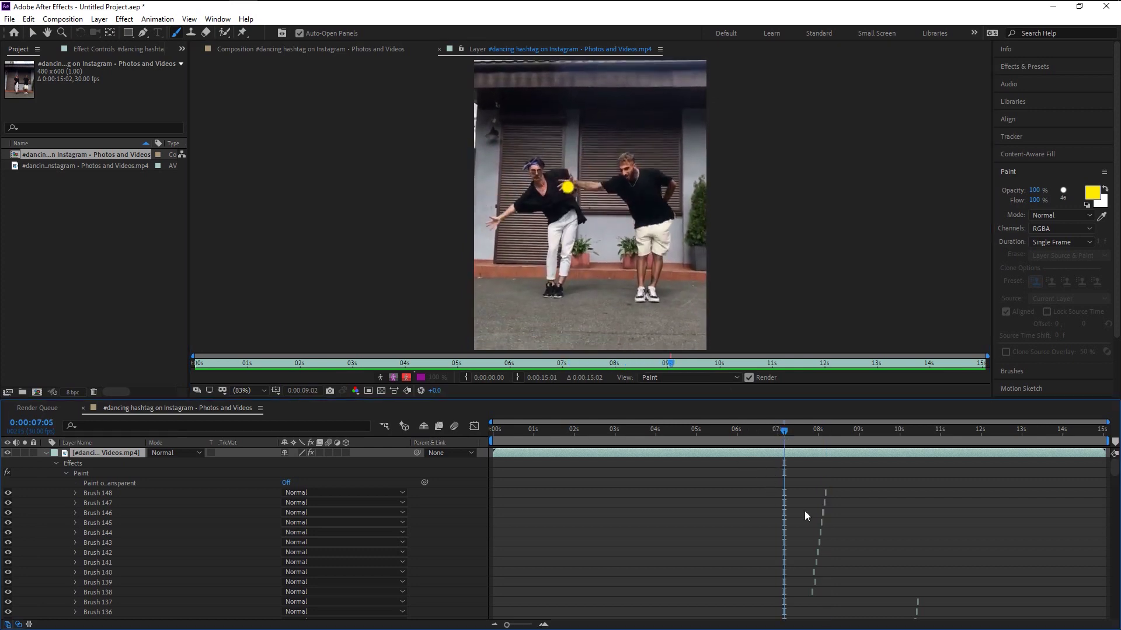
pyautogui.press('space')
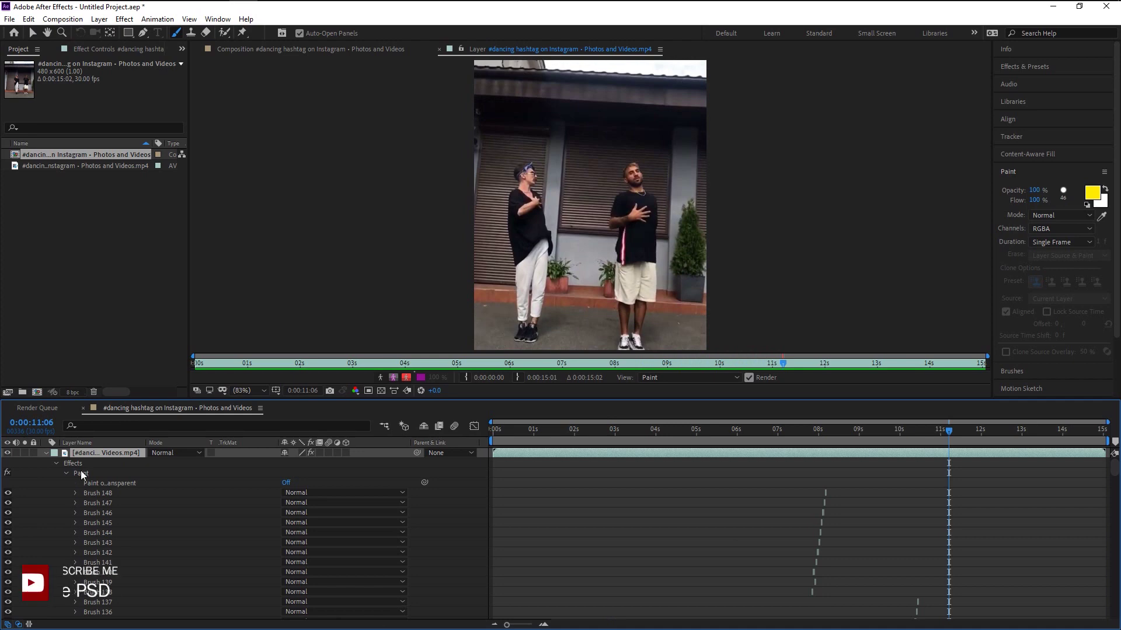
# Reveal the video layer's Paint effect and select every Brush stroke from Brush 1 upward
pyautogui.click(46, 456)
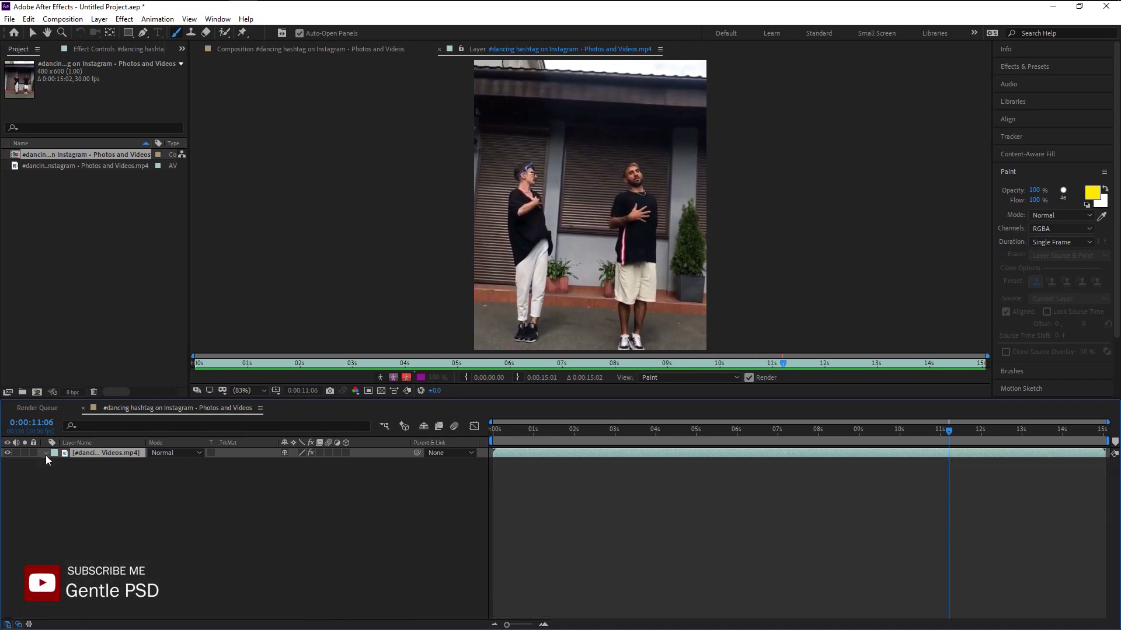
pyautogui.click(45, 456)
pyautogui.click(54, 464)
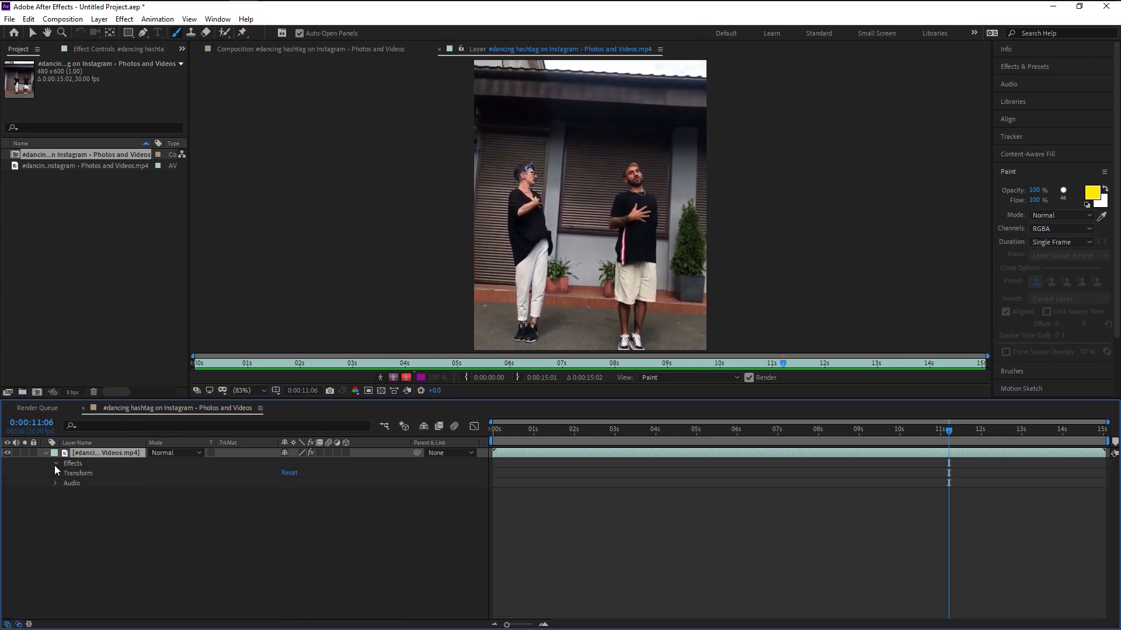
pyautogui.click(55, 465)
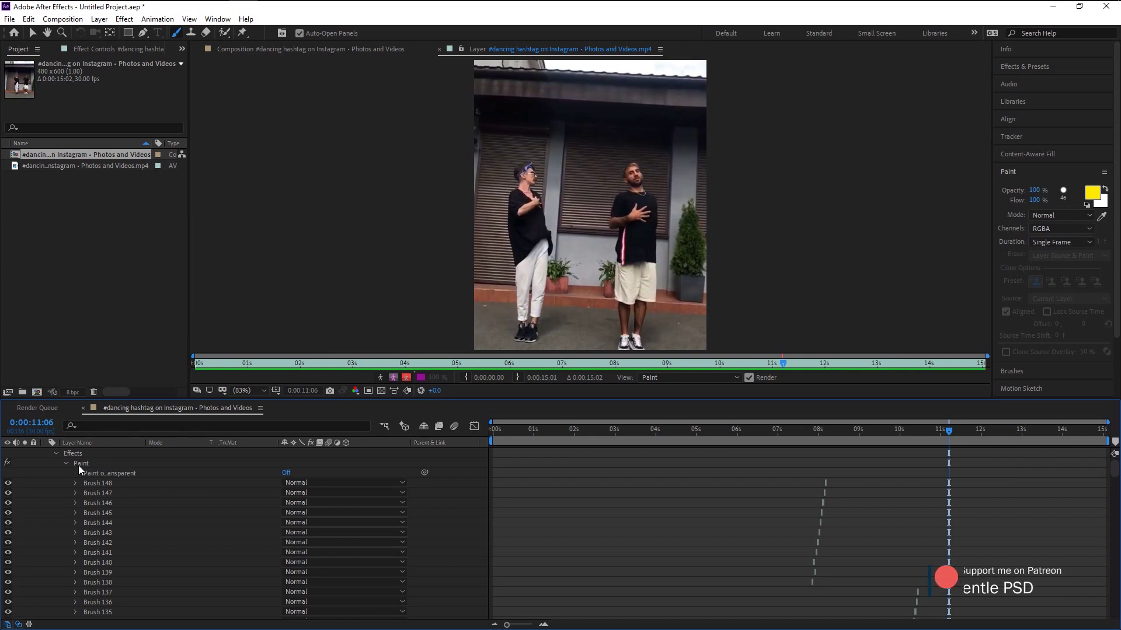
pyautogui.click(78, 465)
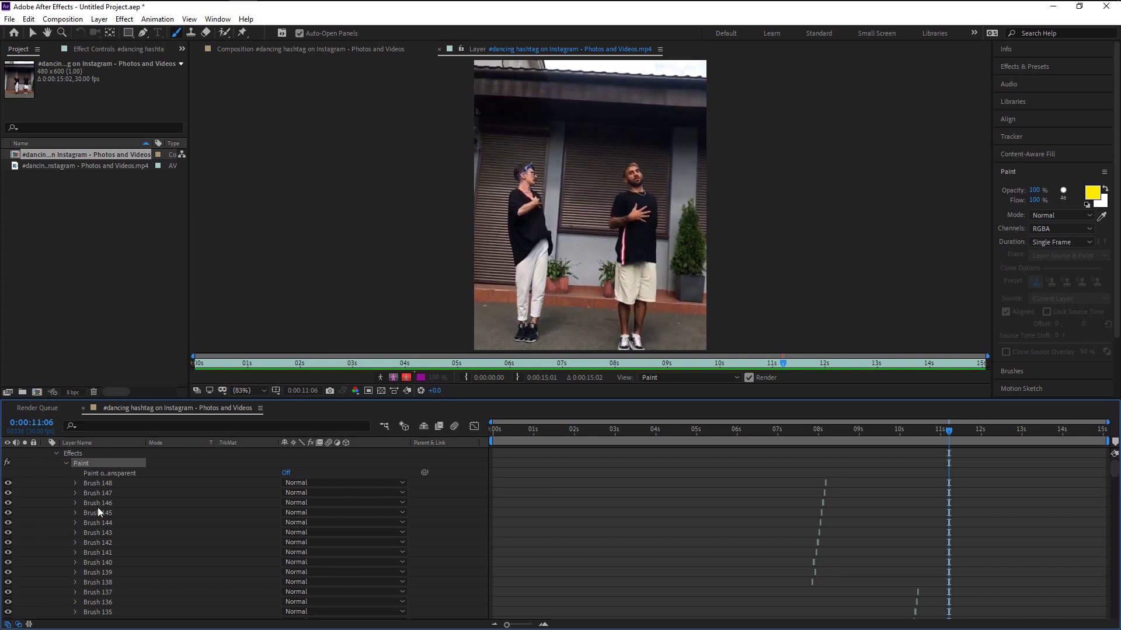
pyautogui.scroll(-20, 97, 507)
pyautogui.click(58, 589)
pyautogui.moveTo(121, 558); pyautogui.dragTo(139, 324)
# Remove the selected strokes and add a new black solid named 'animation paint'
pyautogui.press('Delete')
pyautogui.click(323, 52)
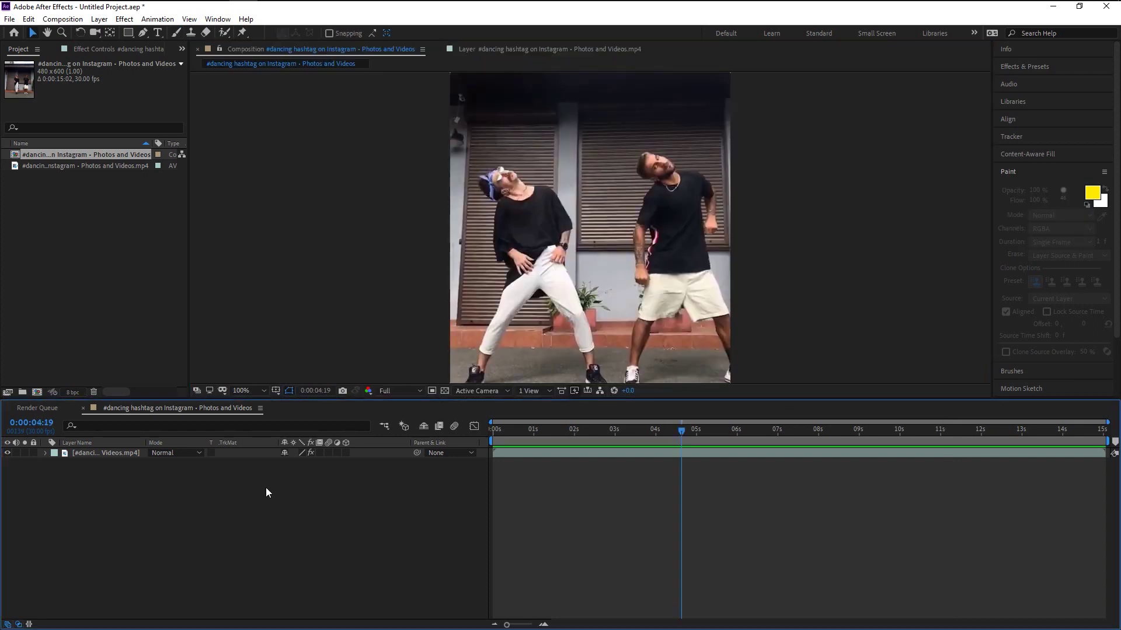
pyautogui.rightClick(190, 497)
pyautogui.moveTo(245, 376)
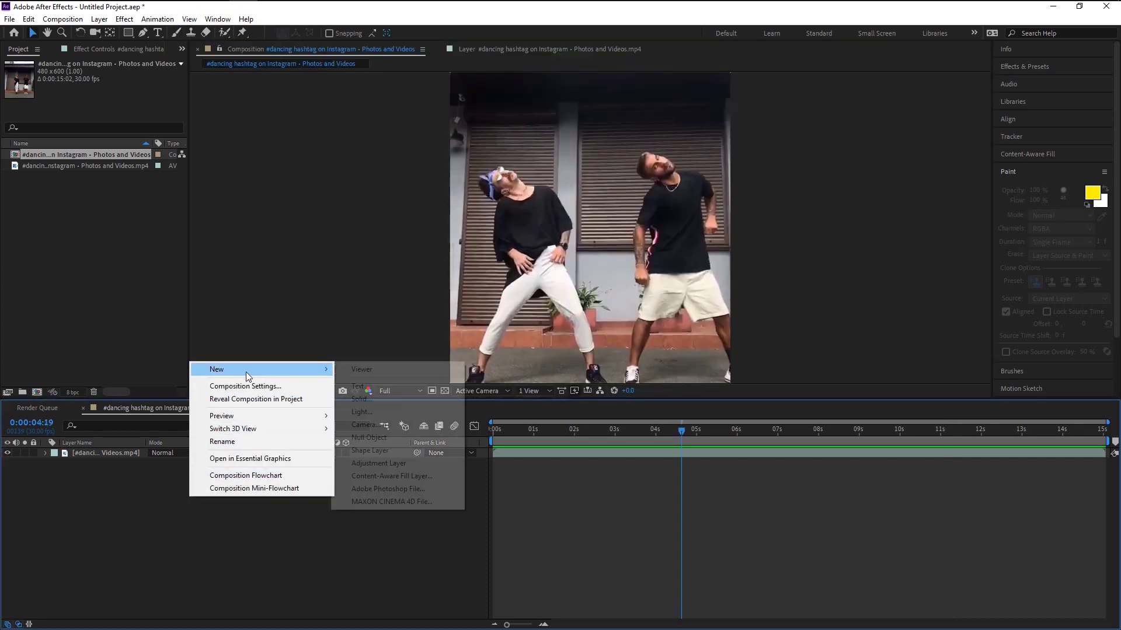
pyautogui.click(374, 396)
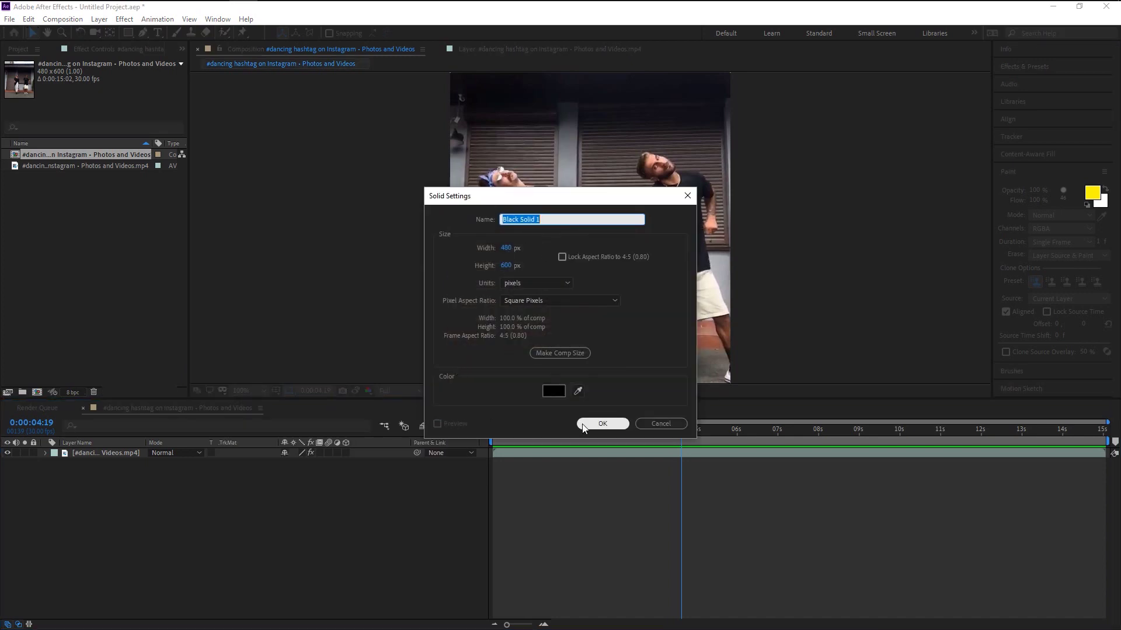
pyautogui.press('BackSpace')
pyautogui.write('animation paint')
pyautogui.press('Return')
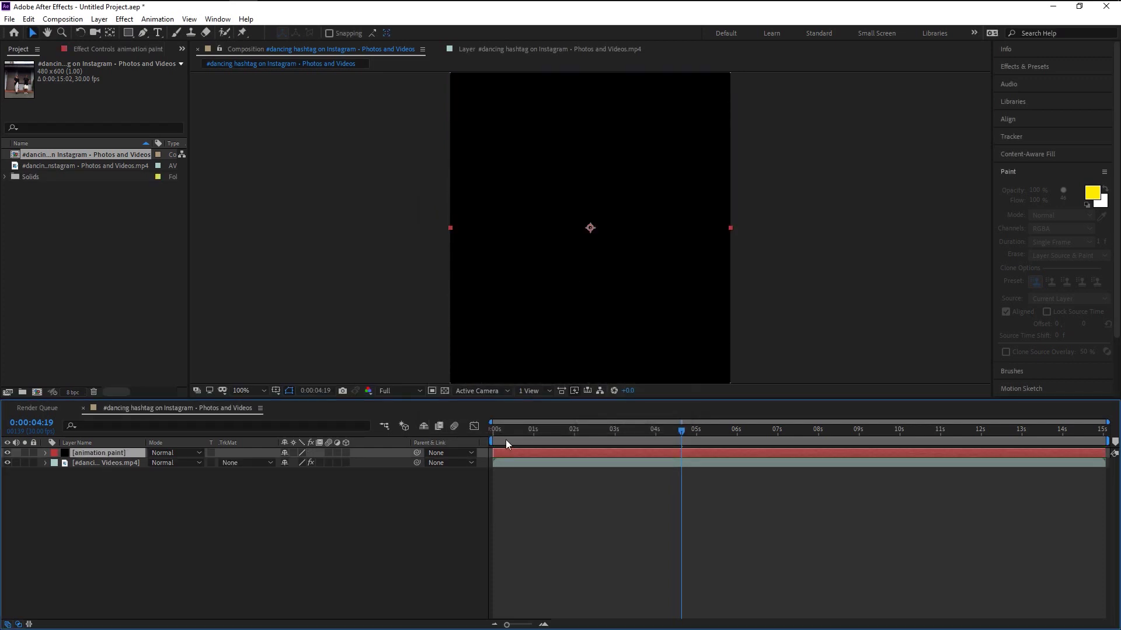
# From frame 0, set the animation paint layer's mode to Screen and preview the result
pyautogui.press('Home')
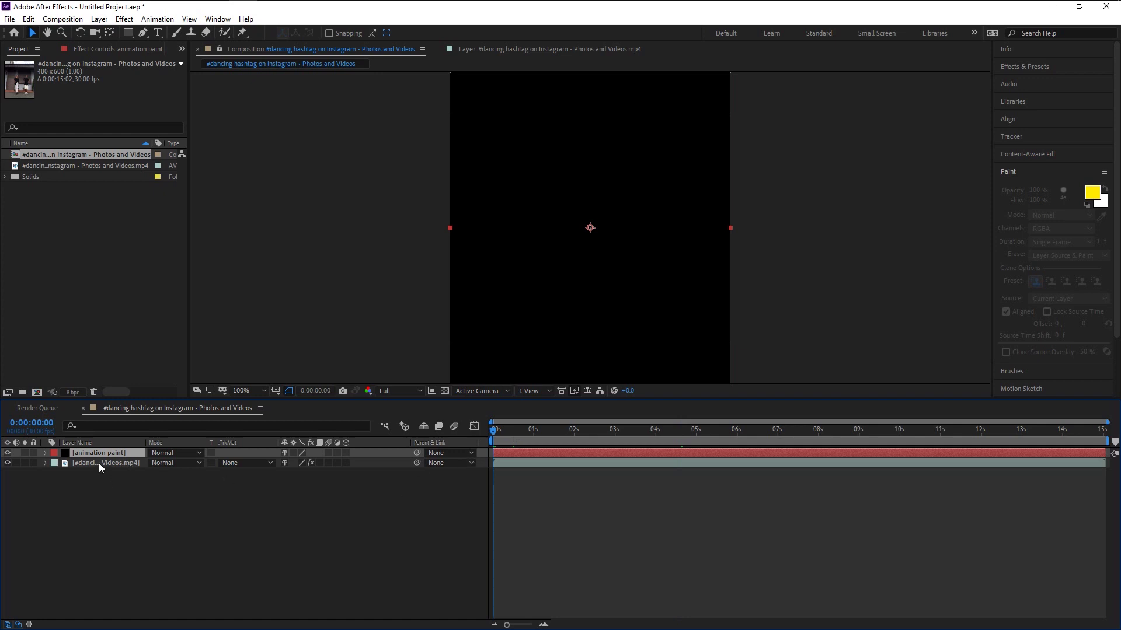
pyautogui.press('Delete')
pyautogui.press('p')
pyautogui.press('p')
pyautogui.hotkey('ctrl', 'z')
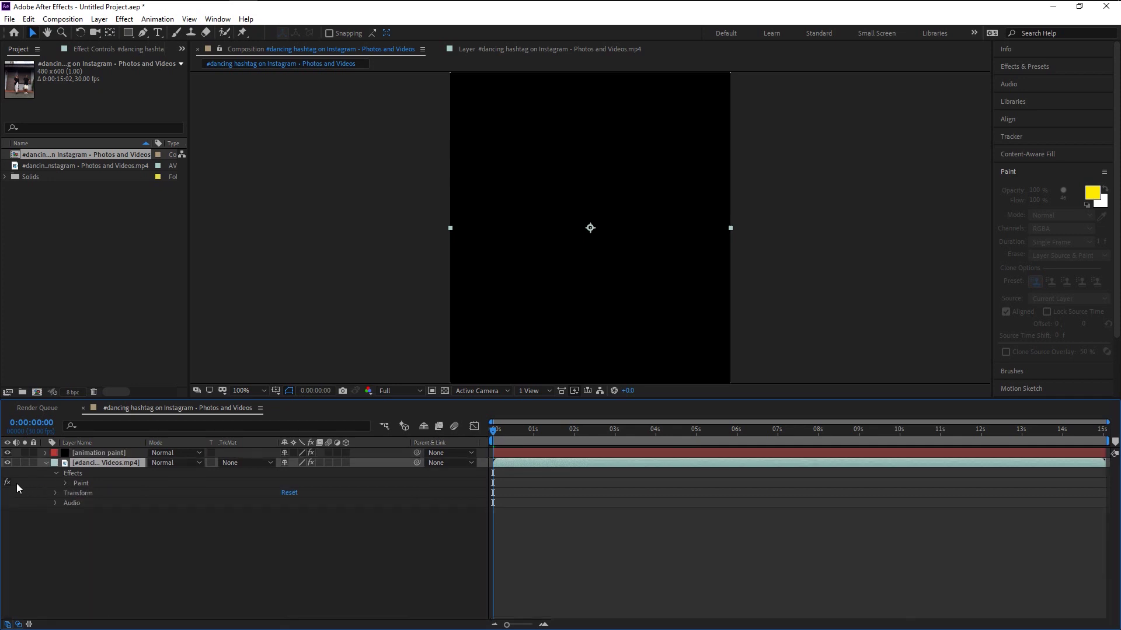
pyautogui.click(45, 463)
pyautogui.click(451, 537)
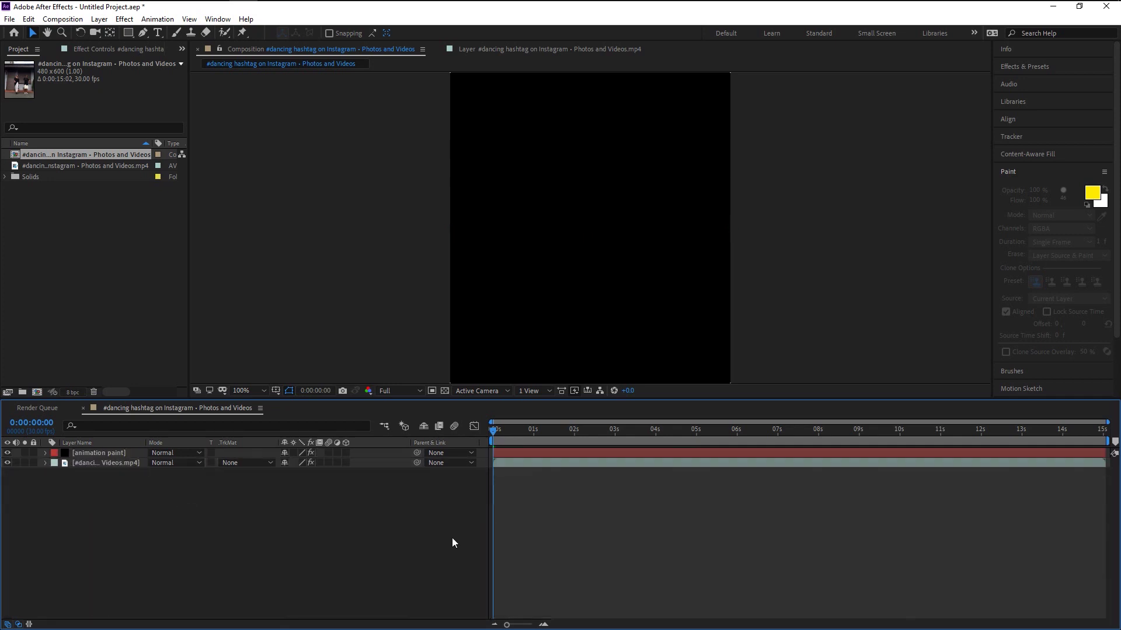
pyautogui.click(180, 453)
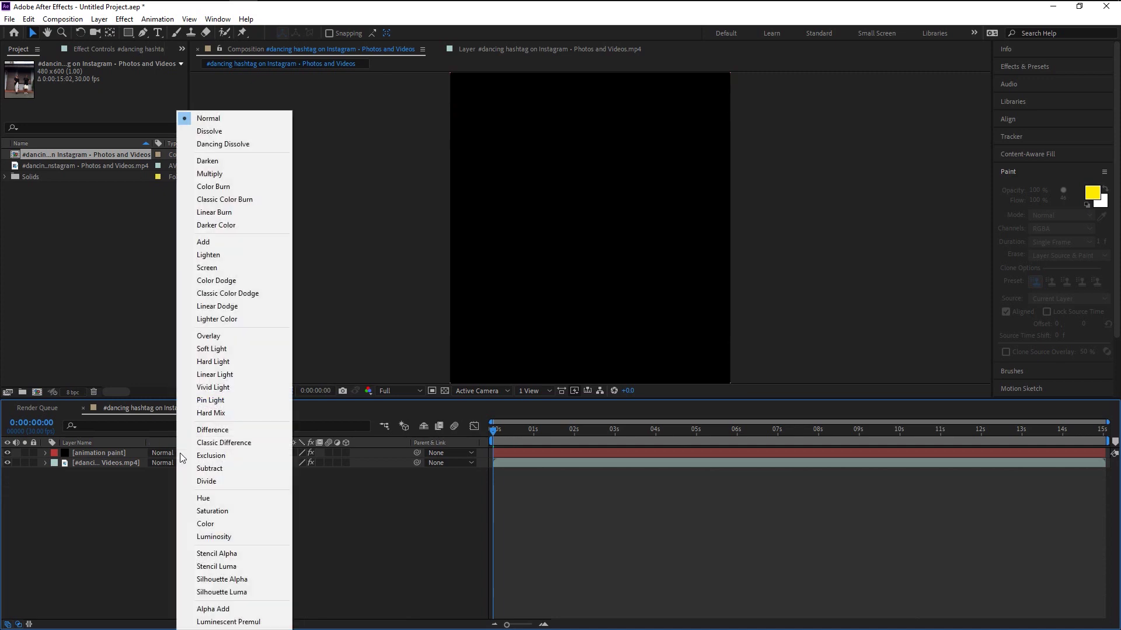
pyautogui.click(213, 267)
pyautogui.press('space')
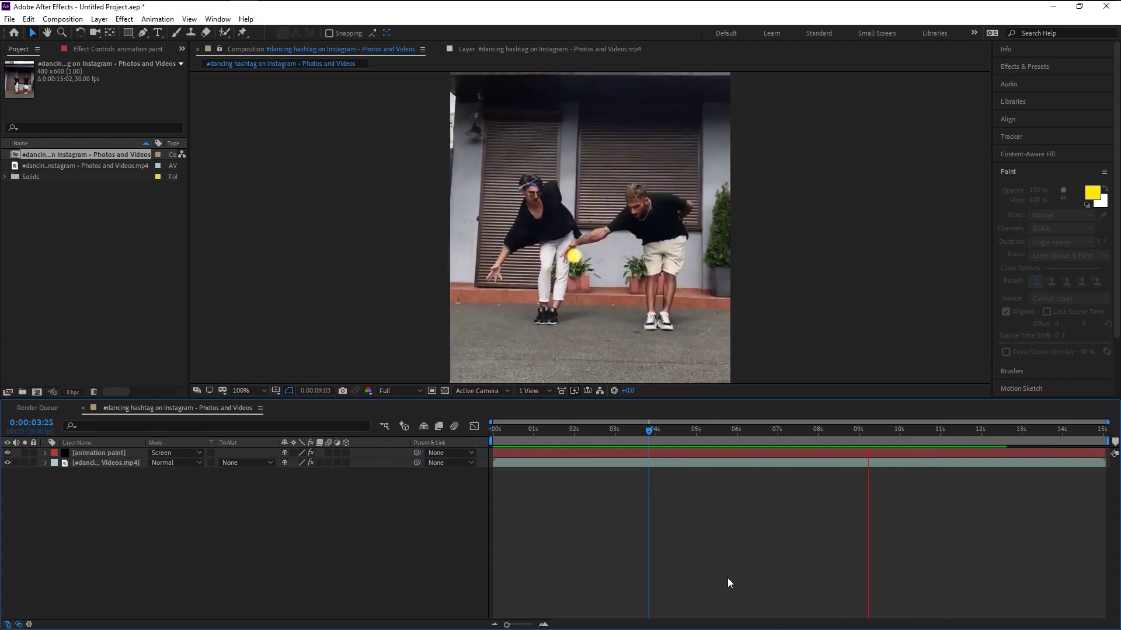
pyautogui.press('space')
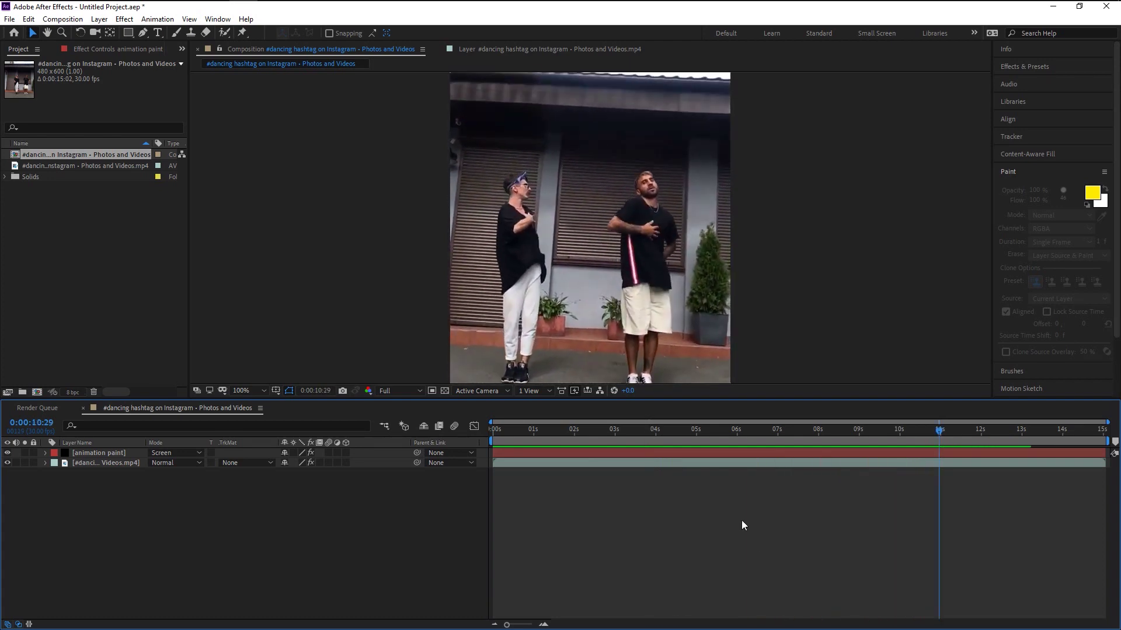
# Move to 0:00:07:11, where the strokes appear, and select the animation paint layer
pyautogui.click(665, 429)
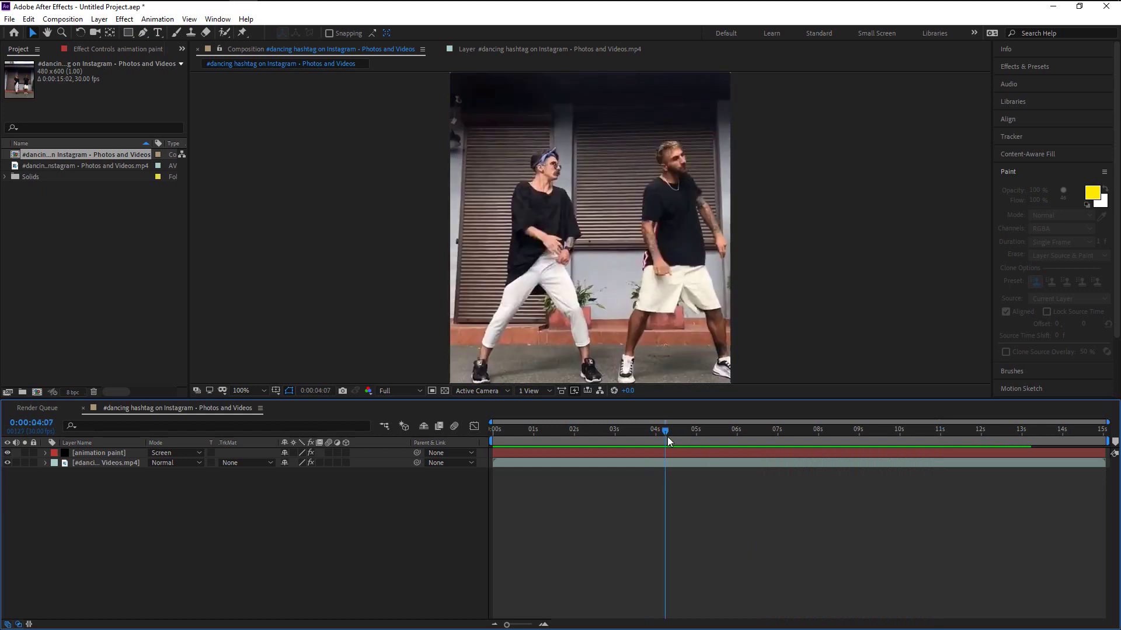
pyautogui.moveTo(667, 436); pyautogui.dragTo(792, 437)
pyautogui.click(99, 453)
# Apply Glow from Effects & Presets to animation paint and widen its Glow Radius to 28
pyautogui.click(1023, 67)
pyautogui.click(1030, 80)
pyautogui.write('glow')
pyautogui.moveTo(1030, 174)
pyautogui.mouseDown()
pyautogui.moveTo(909, 183)
pyautogui.moveTo(132, 458)
pyautogui.moveTo(99, 453)
pyautogui.mouseUp()
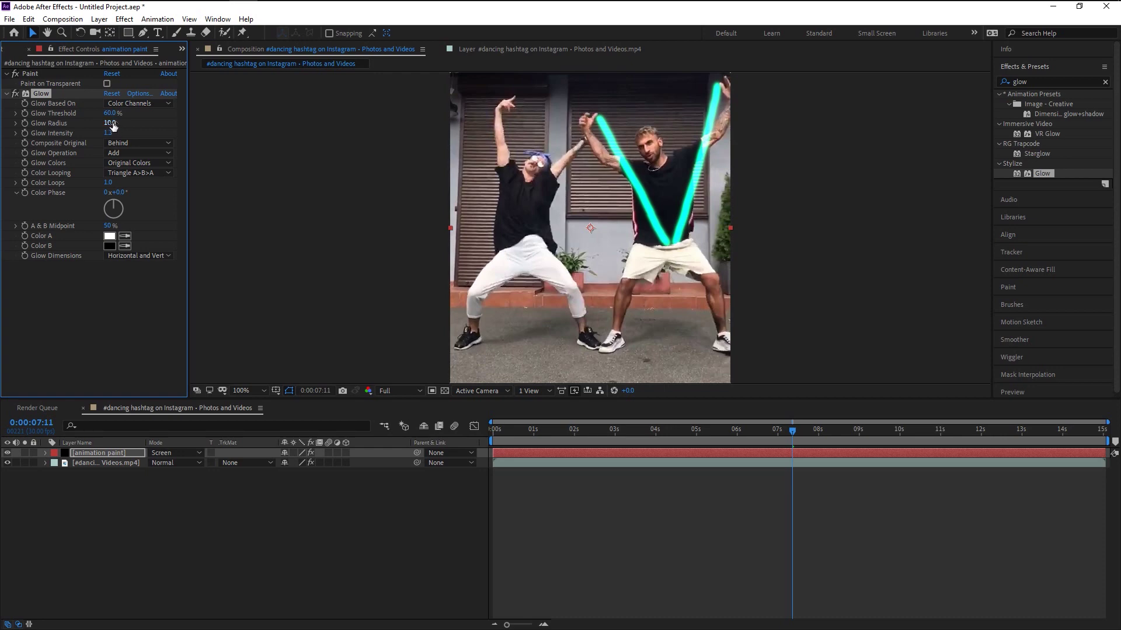
pyautogui.moveTo(135, 124); pyautogui.dragTo(137, 125)
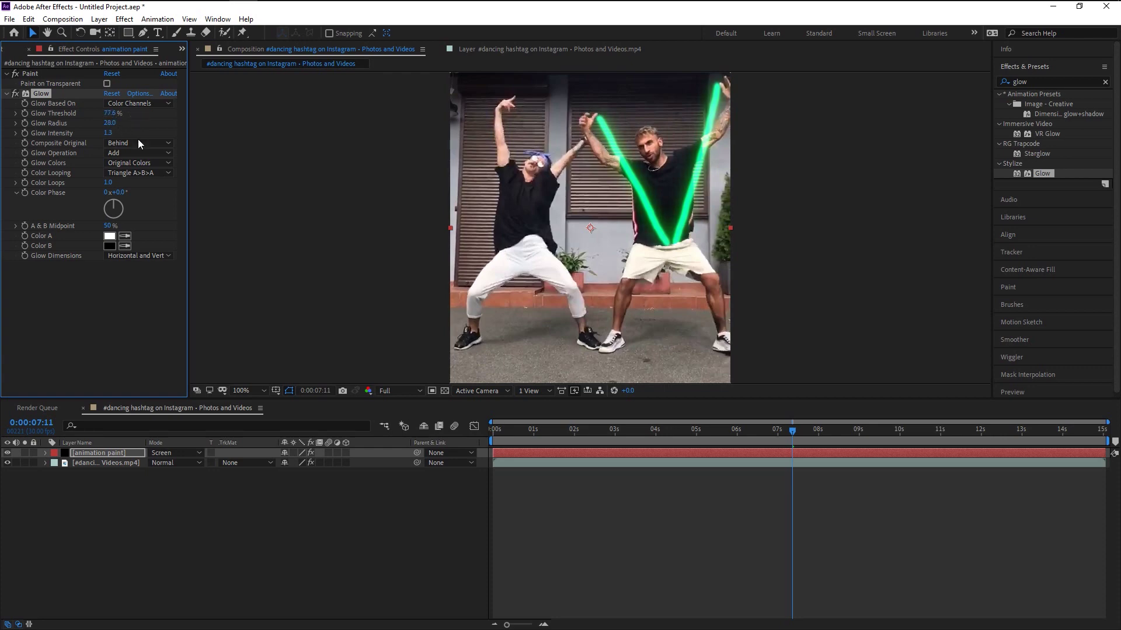
# Duplicate the Glow effect into Glow 2, undoing the extra third copy
pyautogui.press('space')
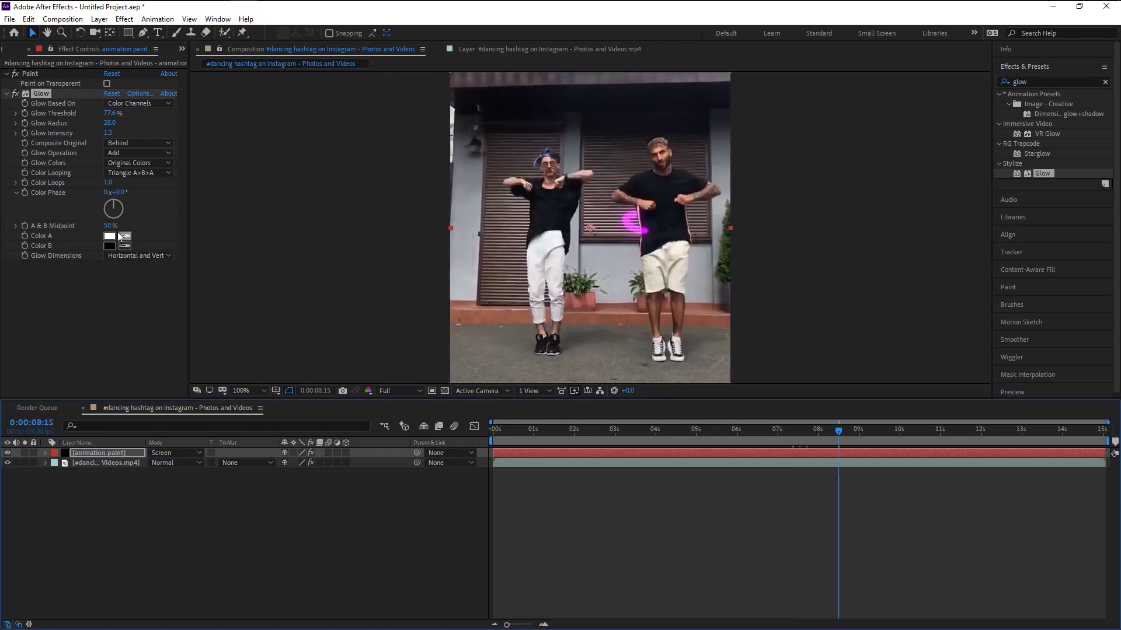
pyautogui.click(45, 94)
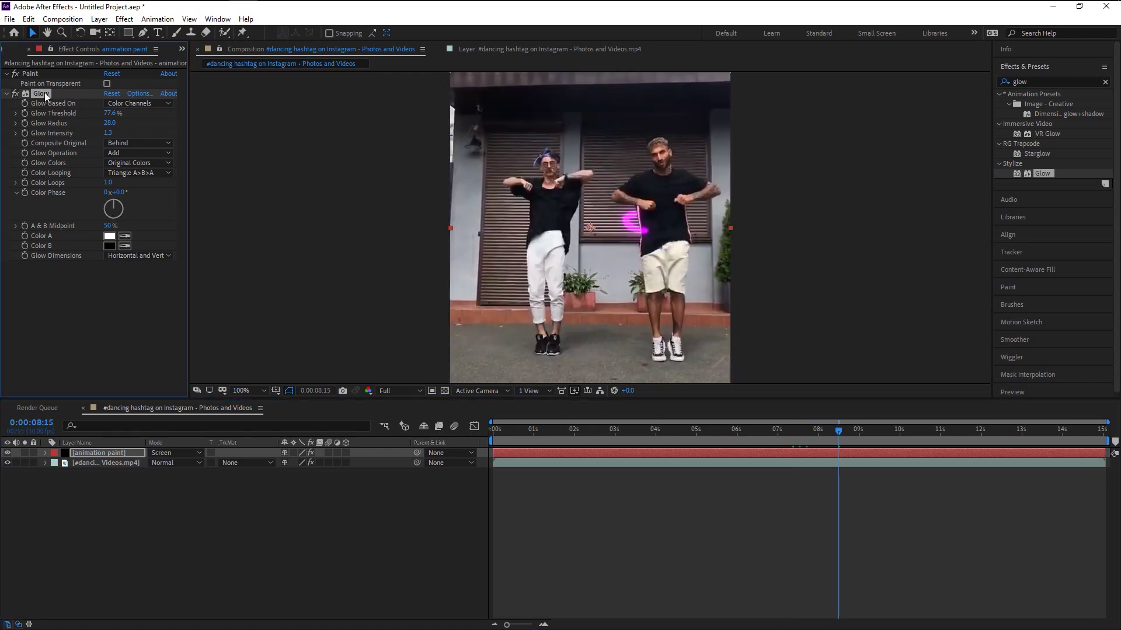
pyautogui.hotkey('ctrl', 'd')
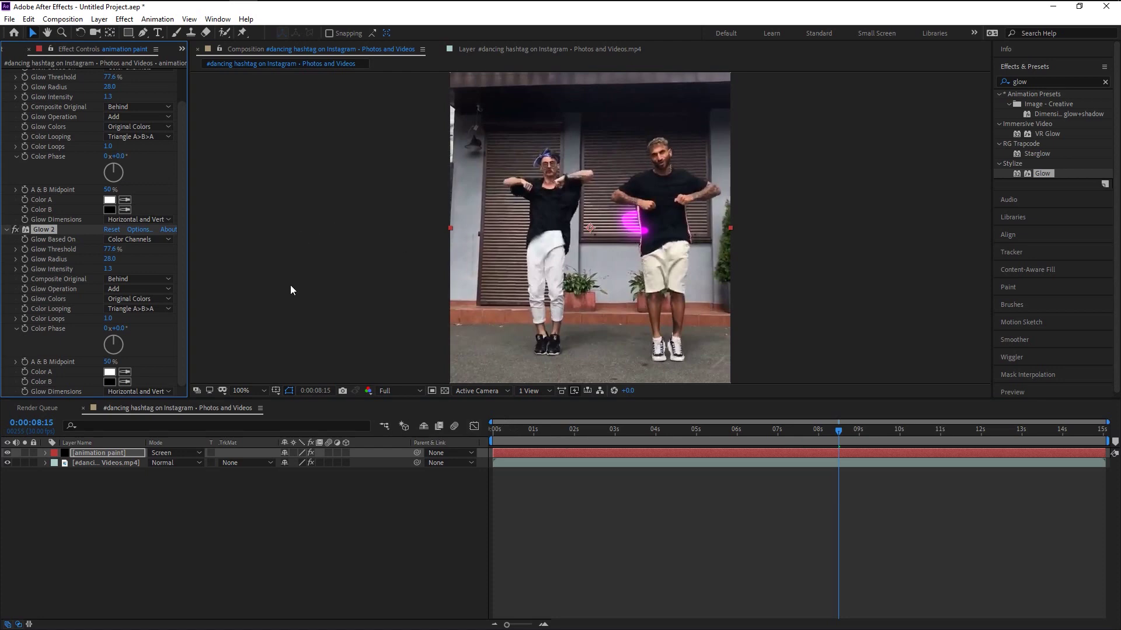
pyautogui.hotkey('ctrl', 'd')
pyautogui.hotkey('ctrl', 'z')
pyautogui.click(543, 442)
pyautogui.press('space')
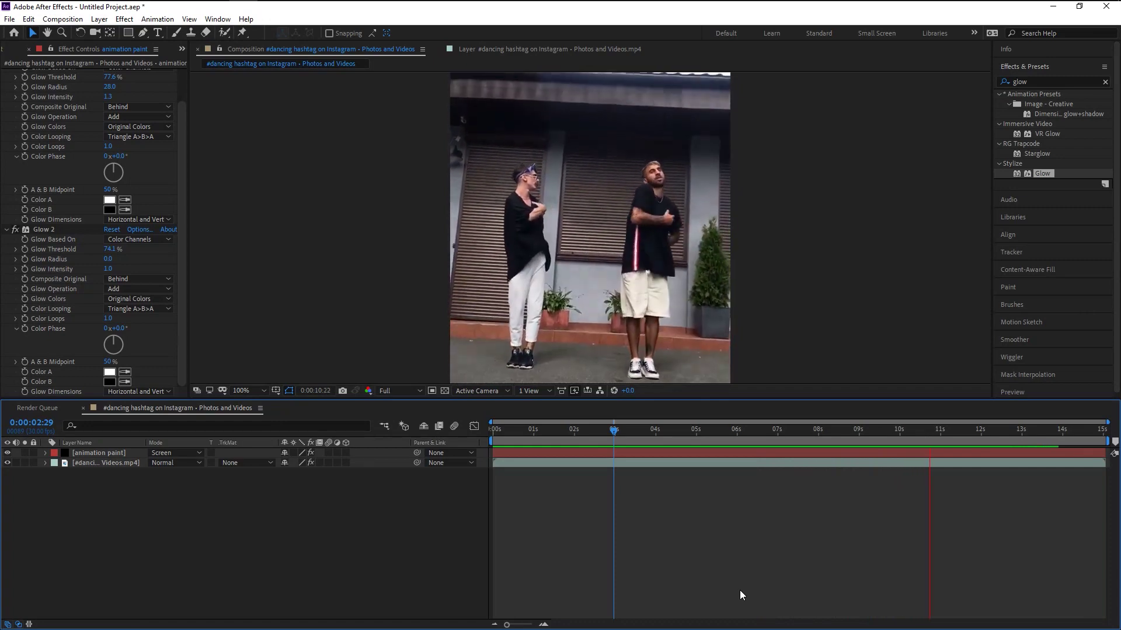
pyautogui.press('space')
pyautogui.click(632, 433)
pyautogui.press('space')
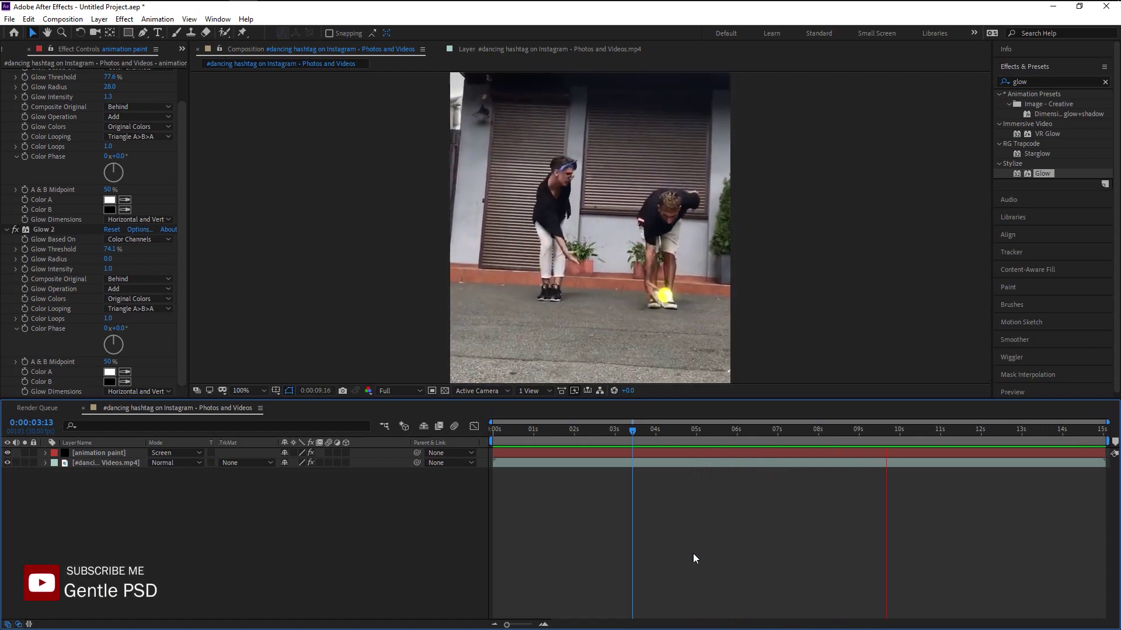
pyautogui.click(661, 429)
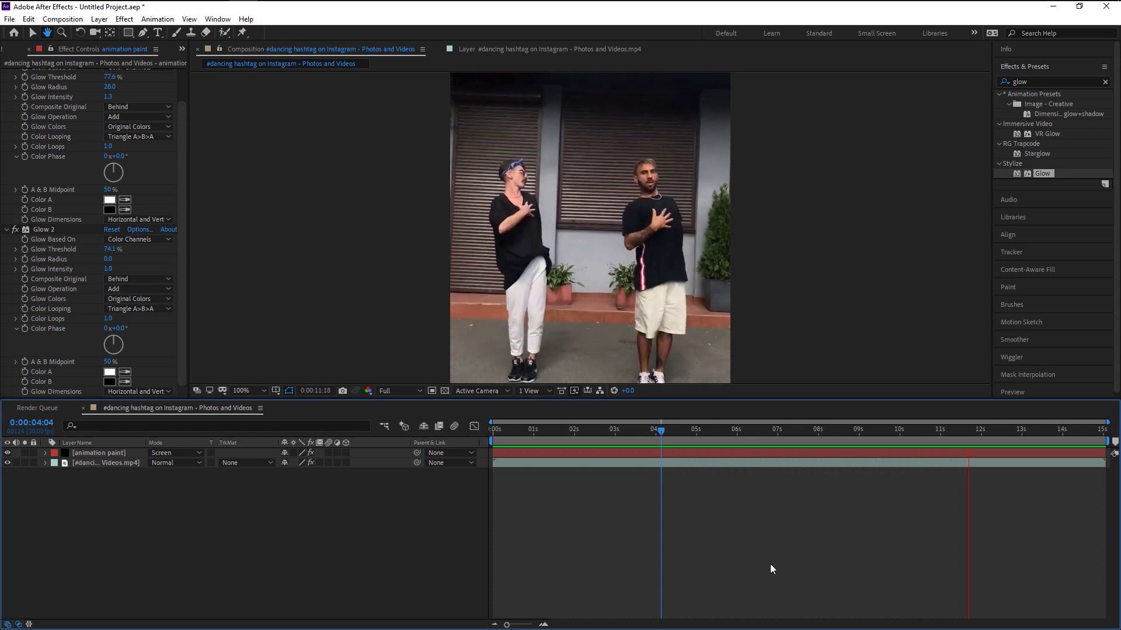
pyautogui.press('space')
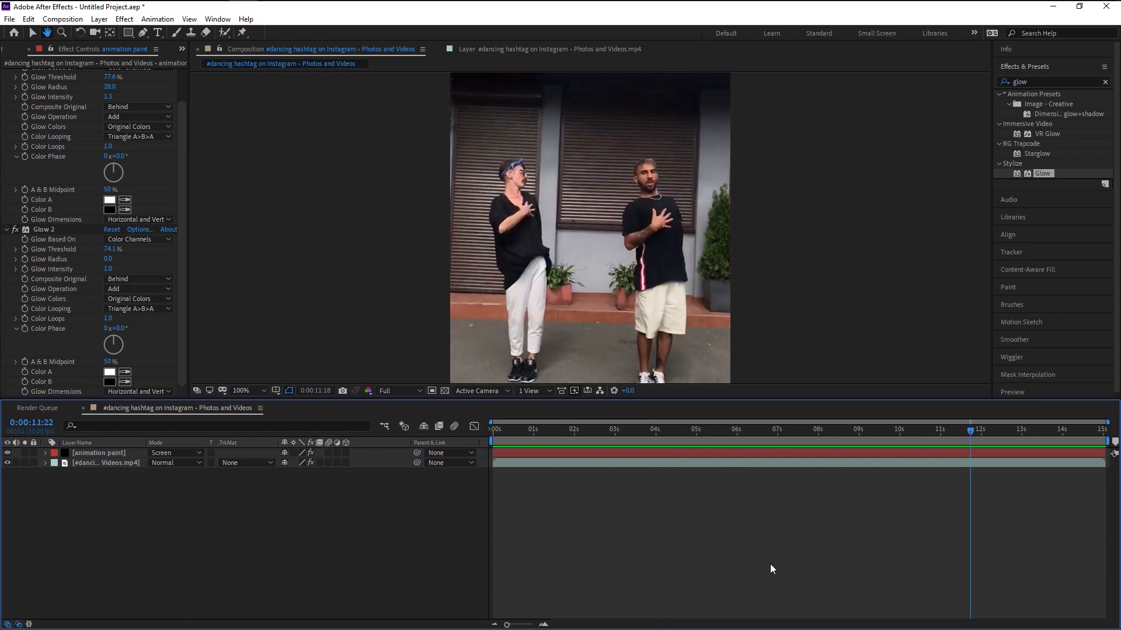